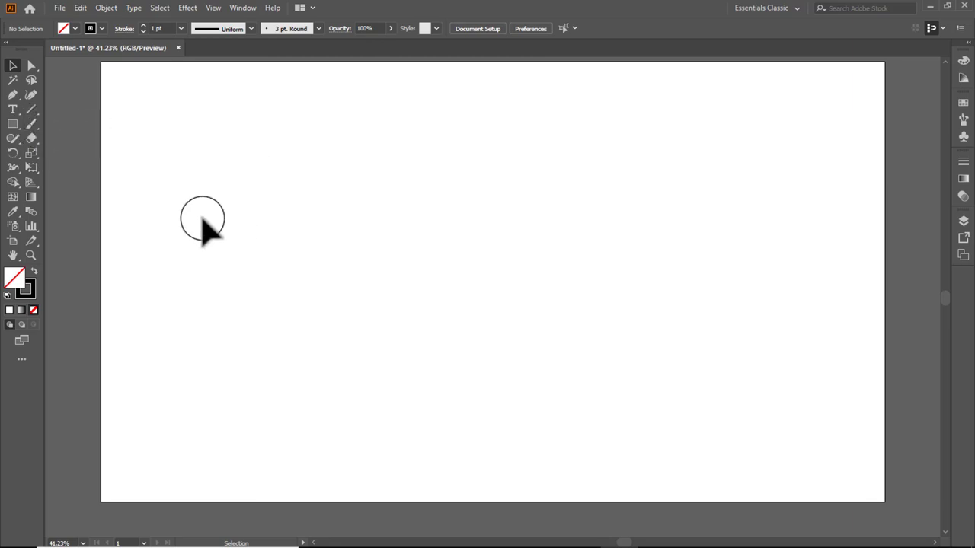
- Paint a trial leaf-shaped brush stroke, then delete it and return to the Paintbrush
click(32, 125)
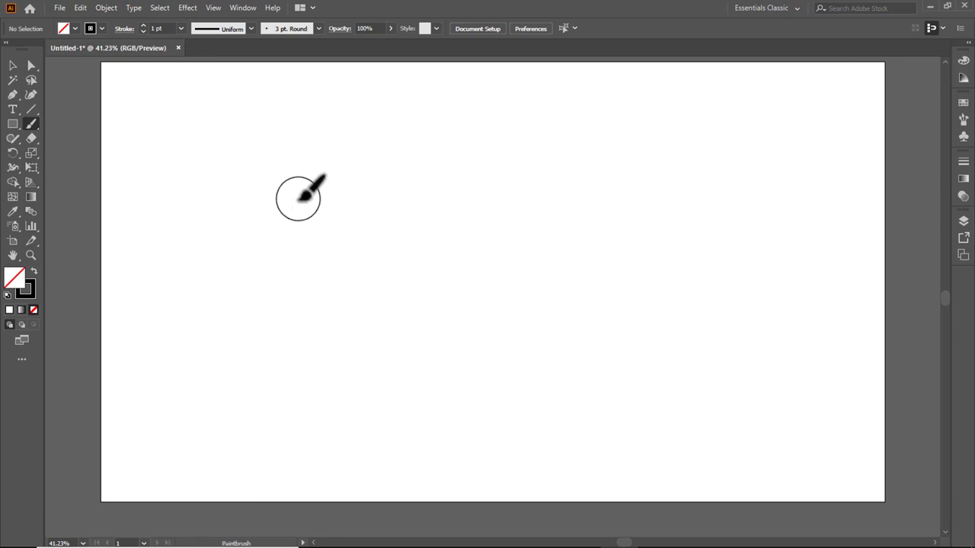
drag(289, 218, 415, 193)
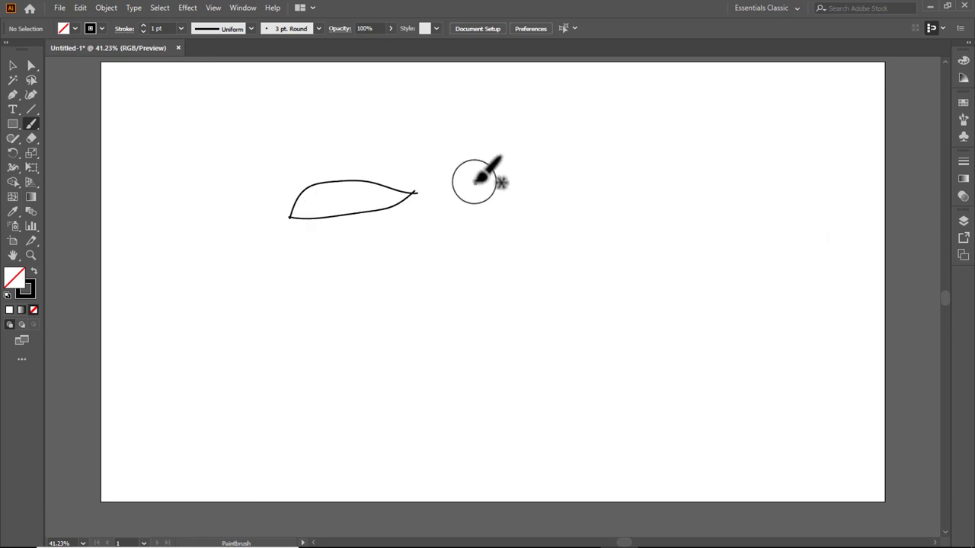
click(13, 66)
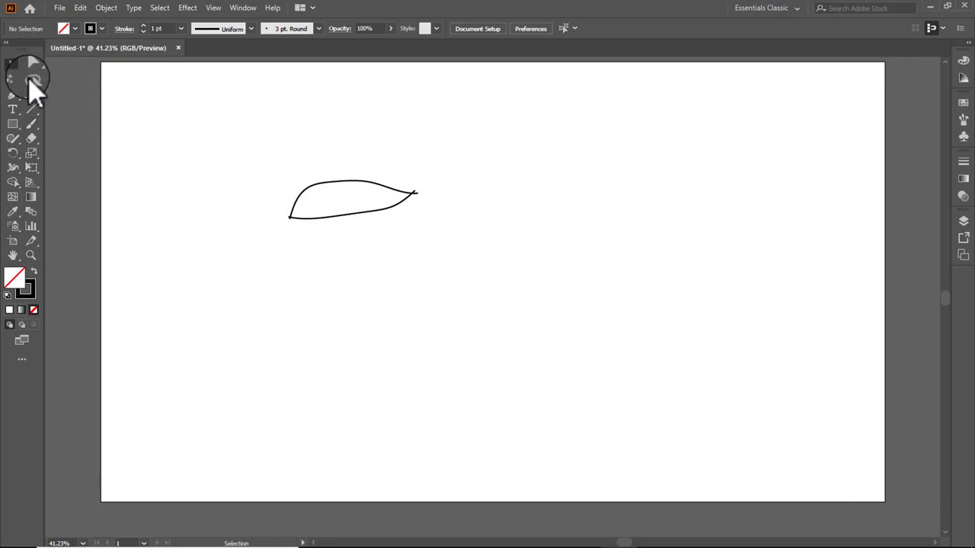
drag(263, 153, 457, 263)
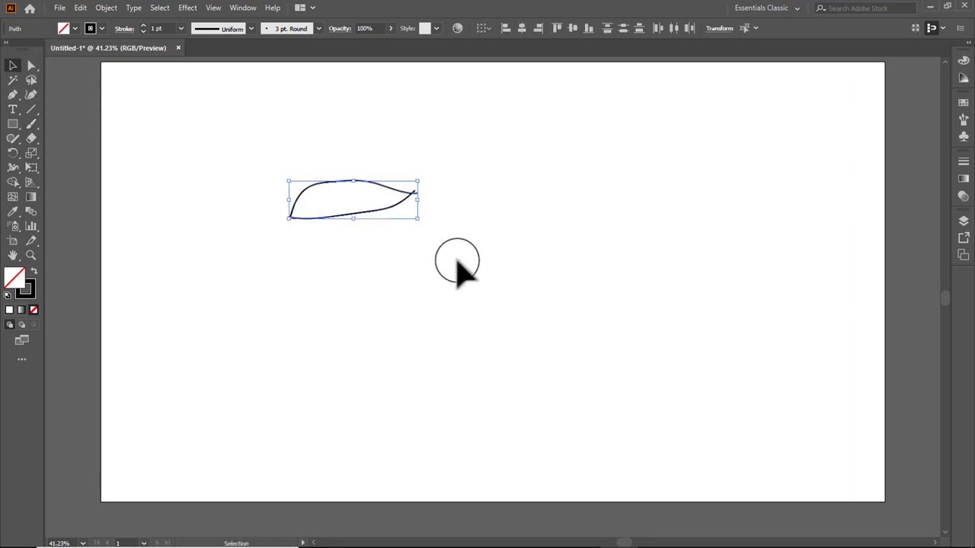
key(Delete)
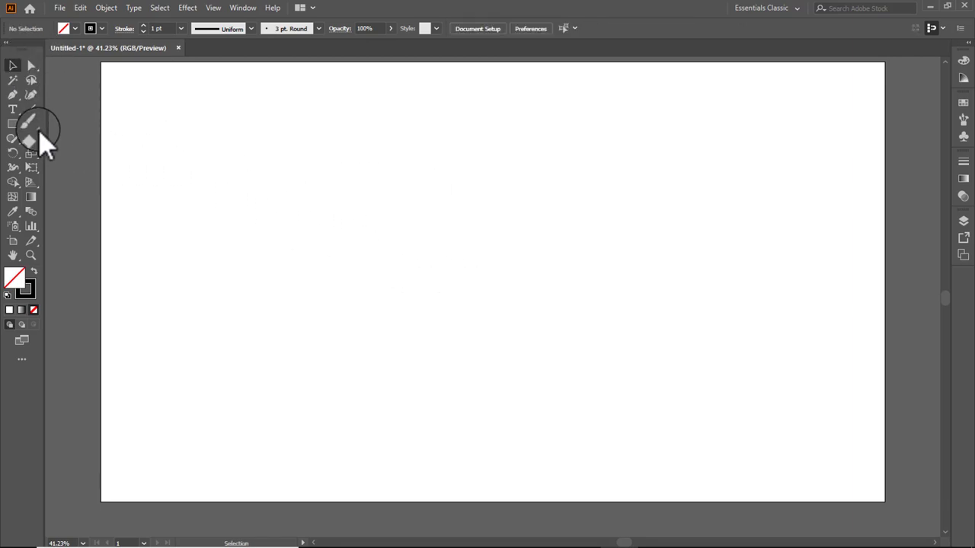
click(36, 127)
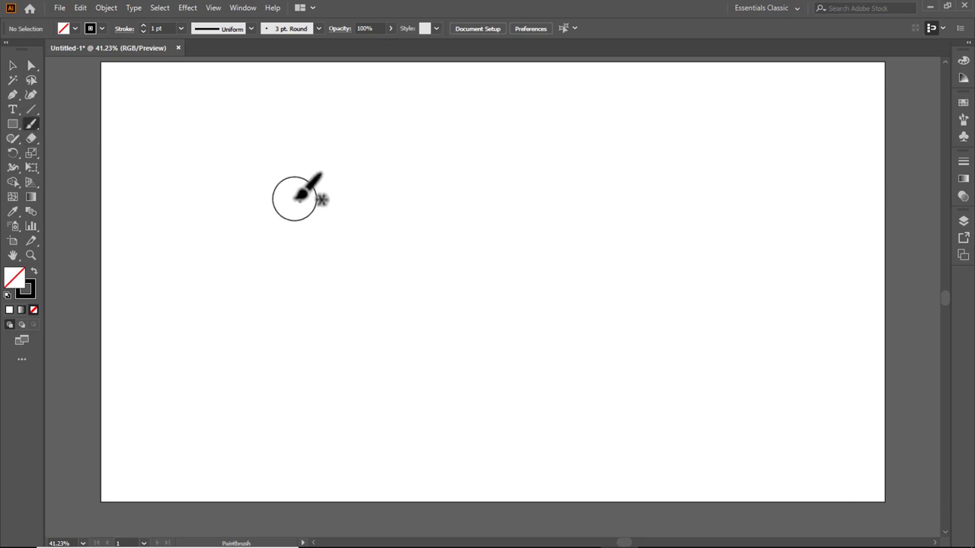
- Brush two almond-shaped eyes, a curved nose and a dot between the eyes
drag(307, 202, 414, 212)
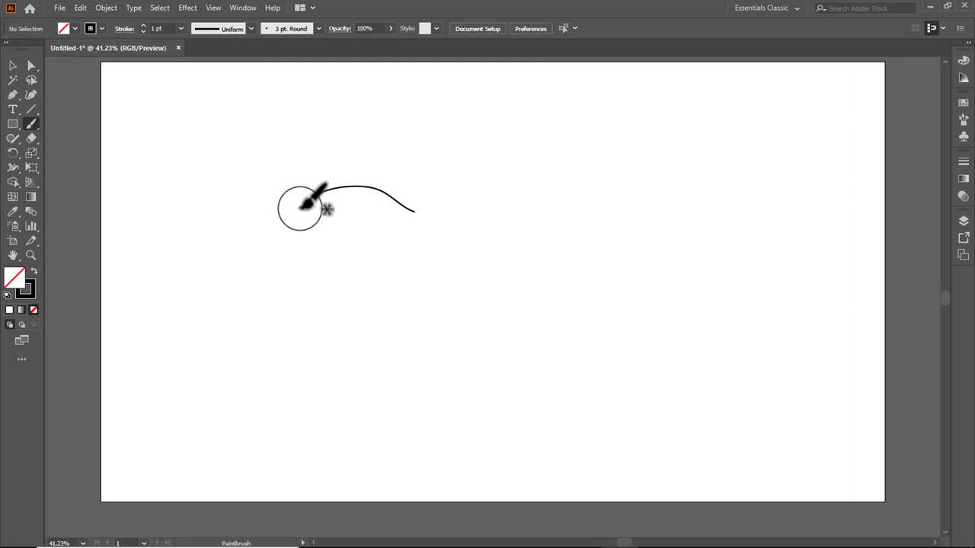
mouse_move(301, 208)
mouse_down()
mouse_move(413, 212)
mouse_move(558, 180)
mouse_move(572, 194)
mouse_up()
drag(449, 202, 570, 192)
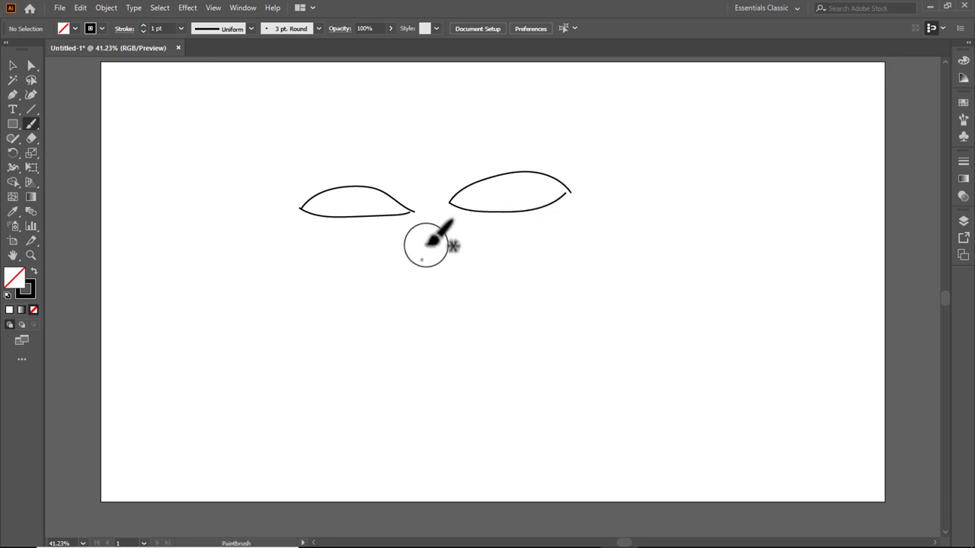
mouse_move(424, 231)
mouse_down()
mouse_move(404, 293)
mouse_move(424, 317)
mouse_move(451, 301)
mouse_up()
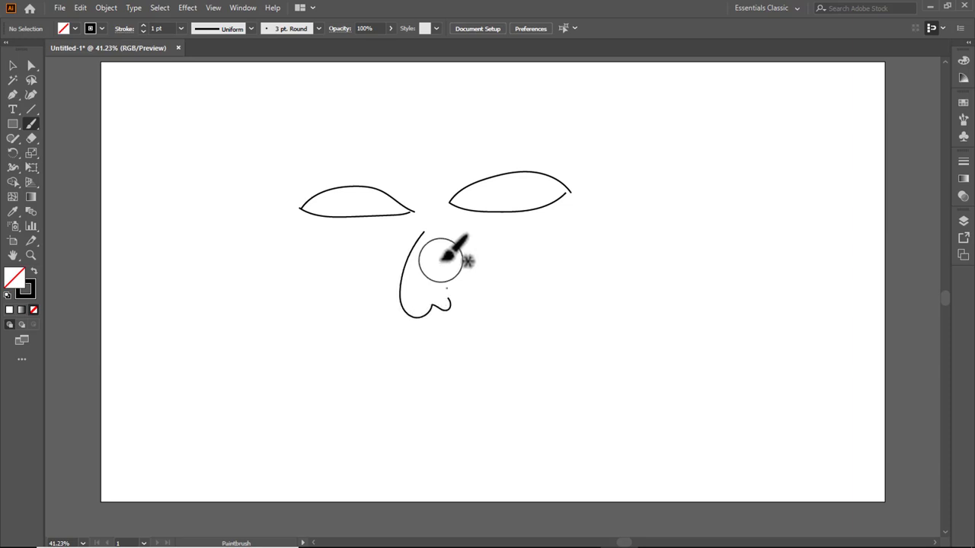
click(427, 167)
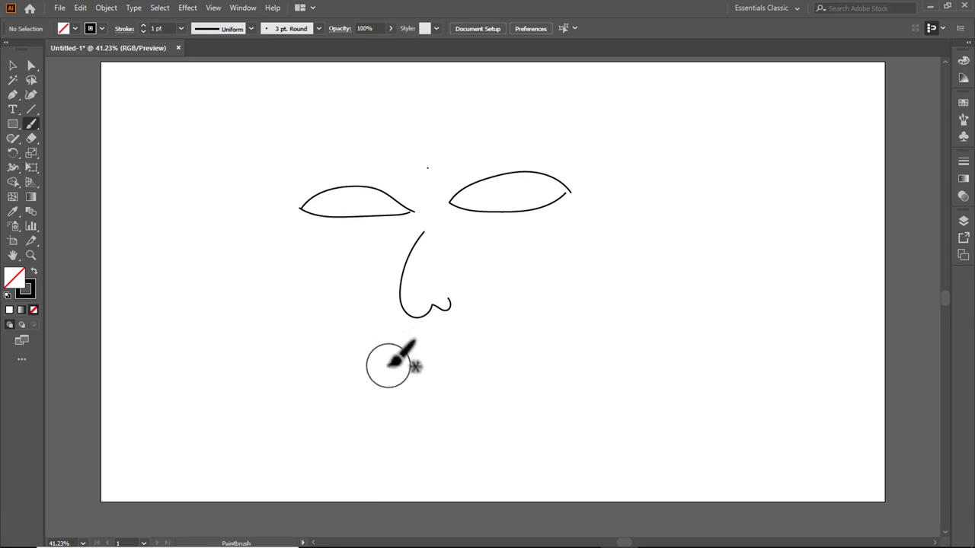
- Brush closed upper and lower lips, then add a pupil dot in each eye
drag(388, 366, 505, 352)
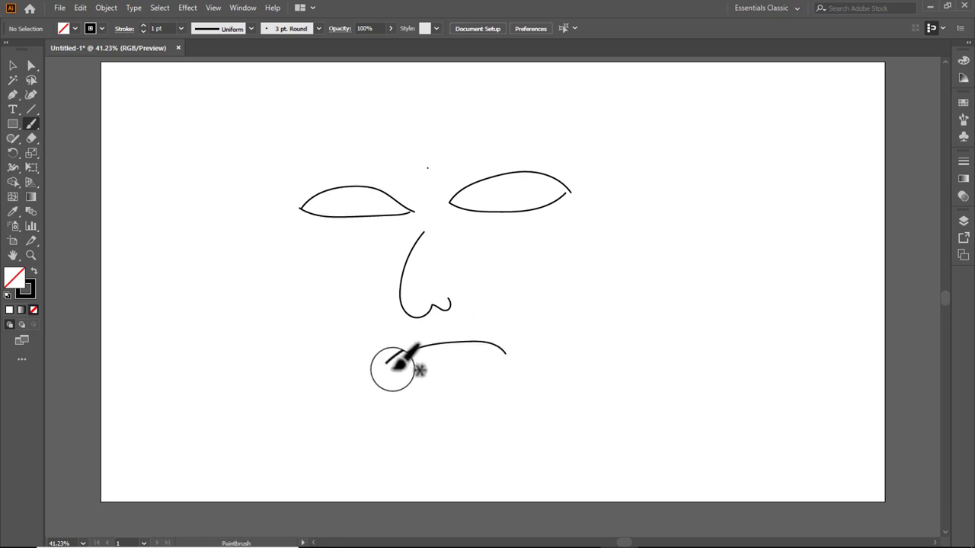
mouse_move(387, 366)
mouse_down()
mouse_move(486, 367)
mouse_move(506, 354)
mouse_up()
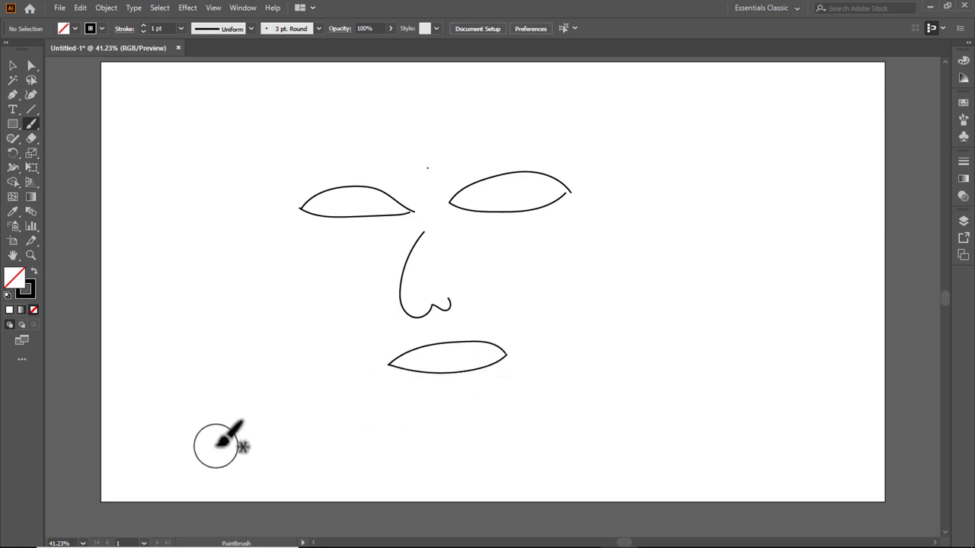
click(352, 203)
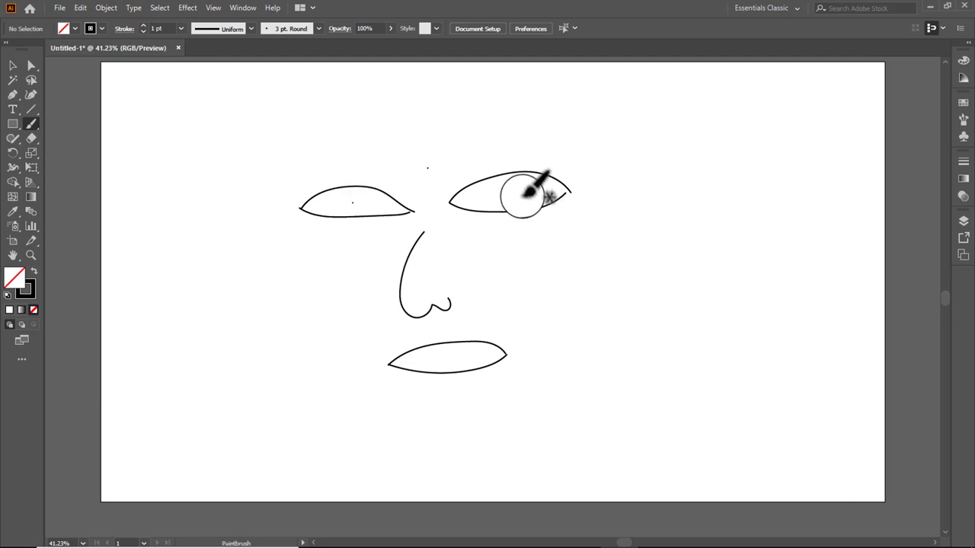
click(512, 193)
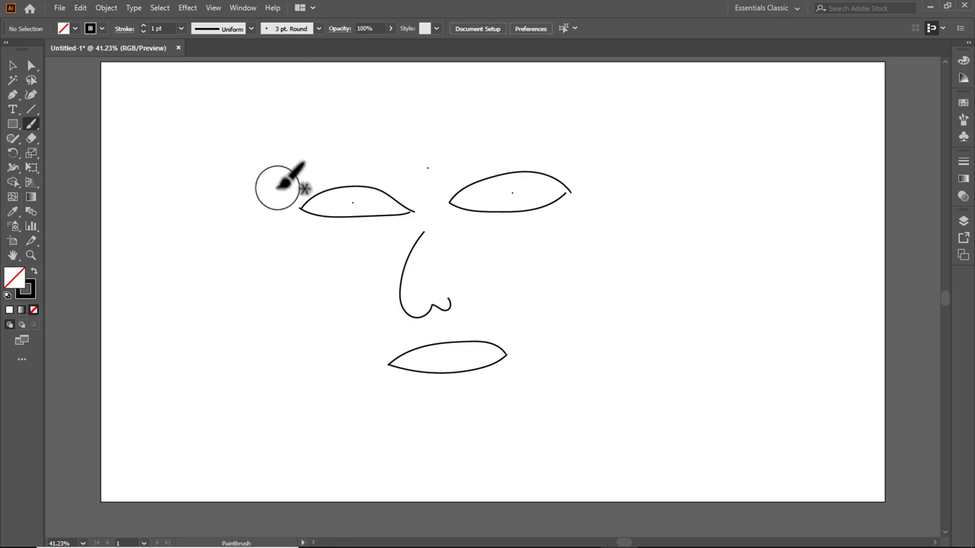
- Marquee-select all the face strokes, delete them, and return to the Paintbrush
click(13, 66)
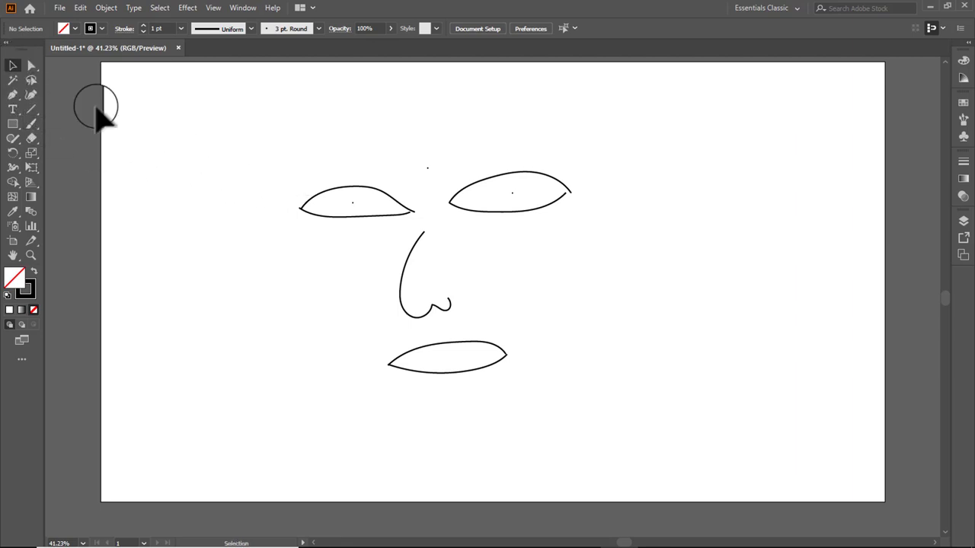
drag(234, 118, 505, 373)
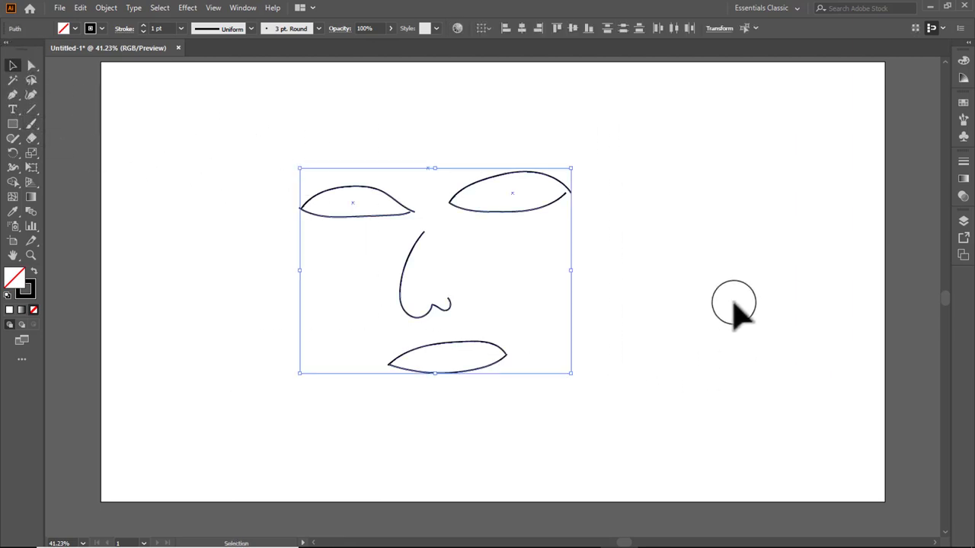
key(Delete)
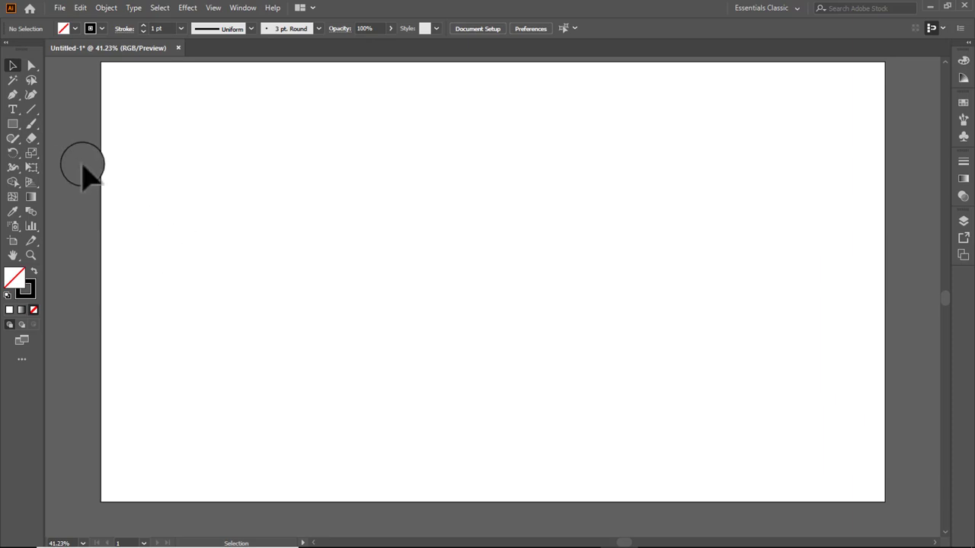
click(31, 124)
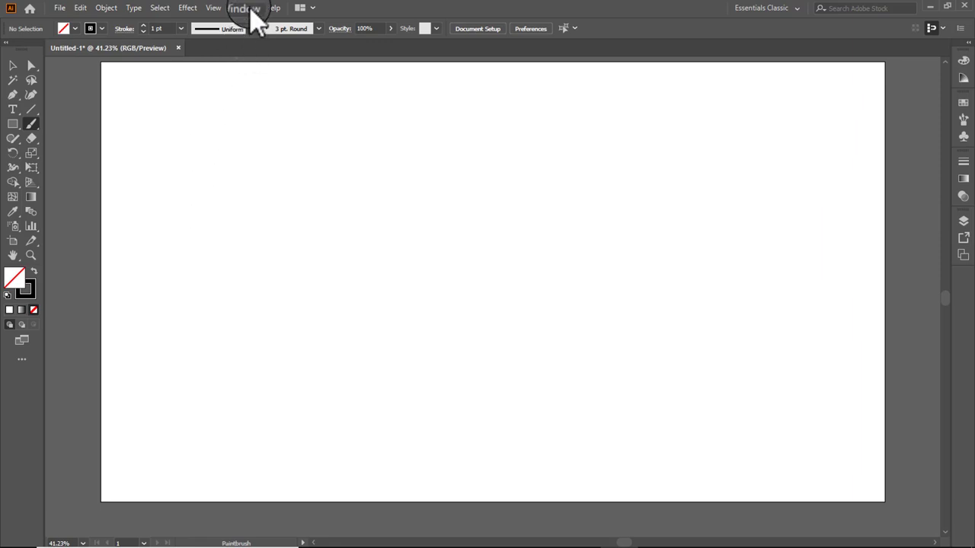
- Show the Brushes panel from the Window menu as a taller floating panel
click(254, 17)
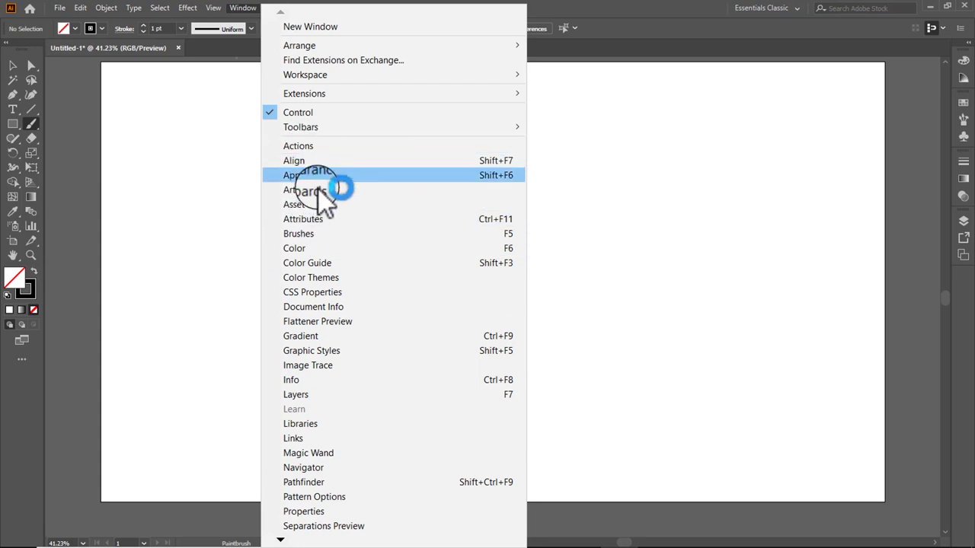
click(322, 234)
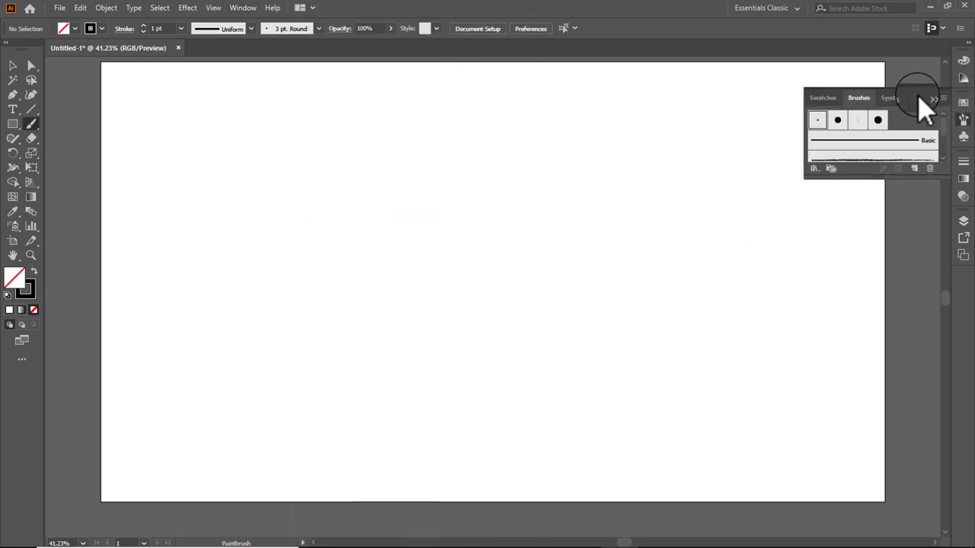
drag(857, 98, 612, 185)
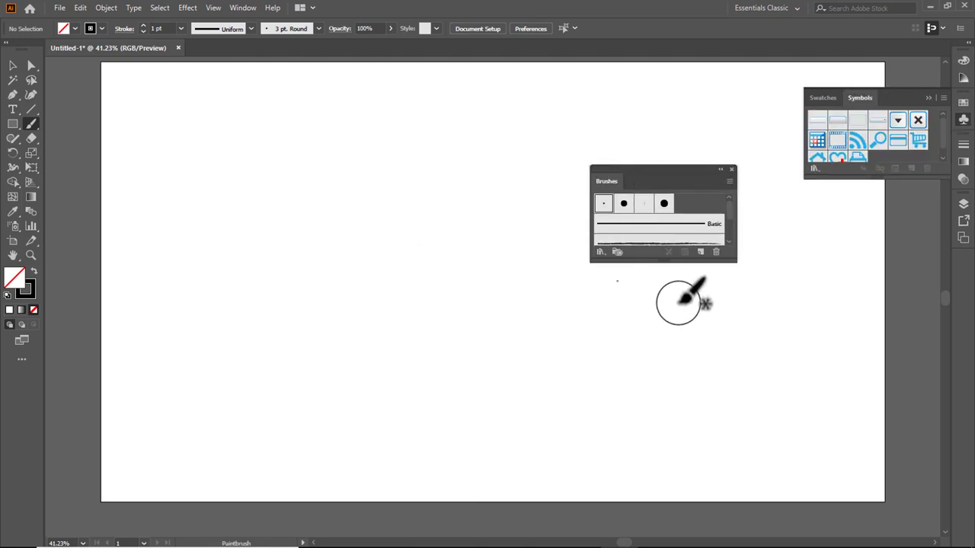
drag(728, 262, 779, 369)
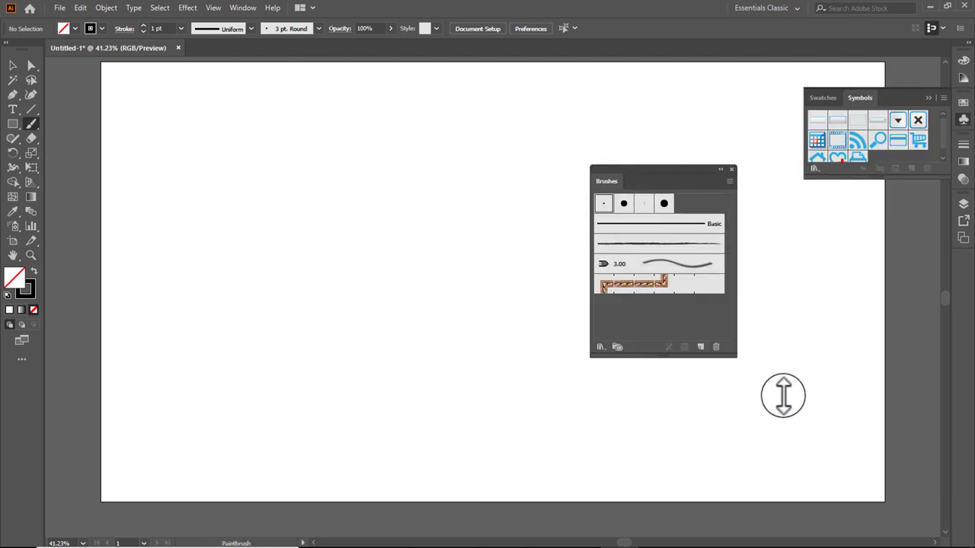
drag(677, 169, 702, 161)
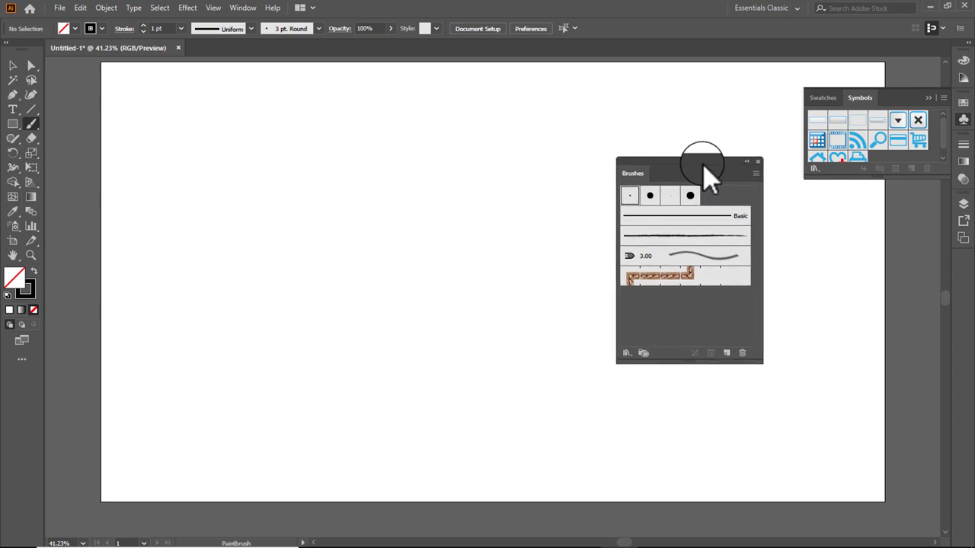
- Close the Swatches and Symbols panels and preview the Brush Libraries list
click(927, 99)
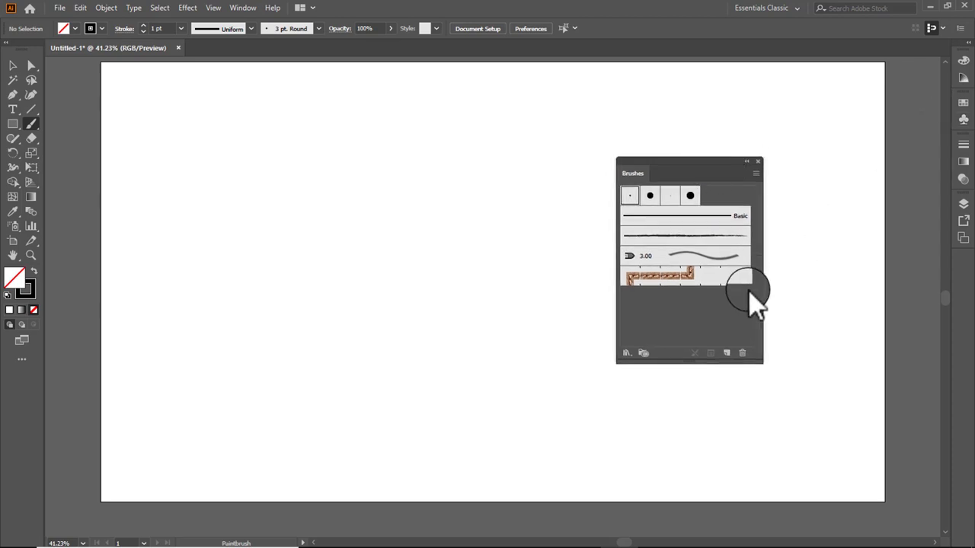
click(630, 354)
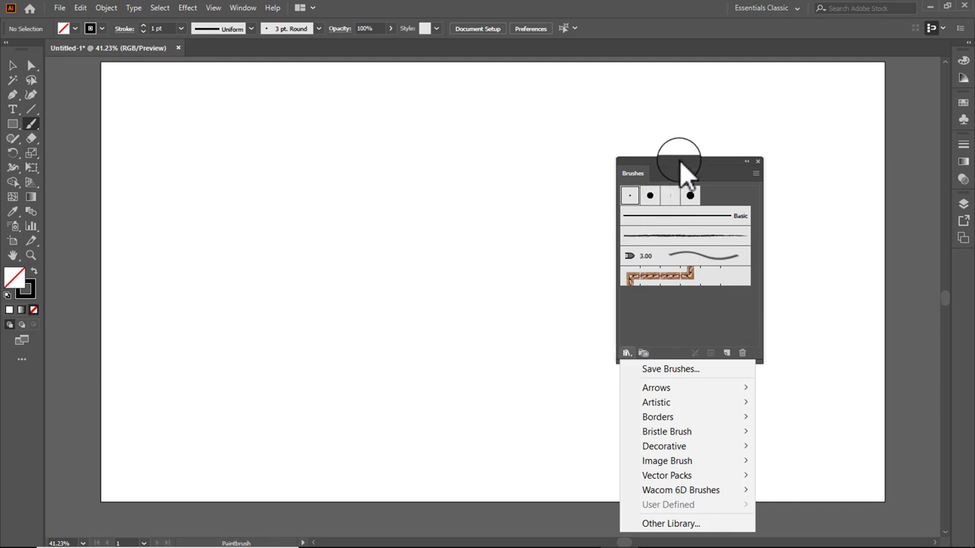
drag(680, 162, 392, 84)
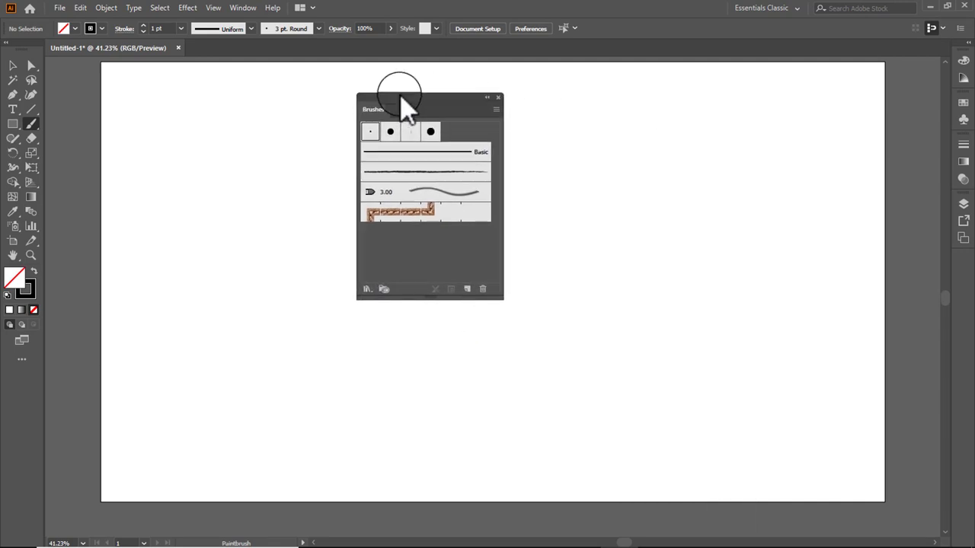
- Open the Decorative_Banners and Seals library, close Brushes, and enlarge the library panel
click(343, 276)
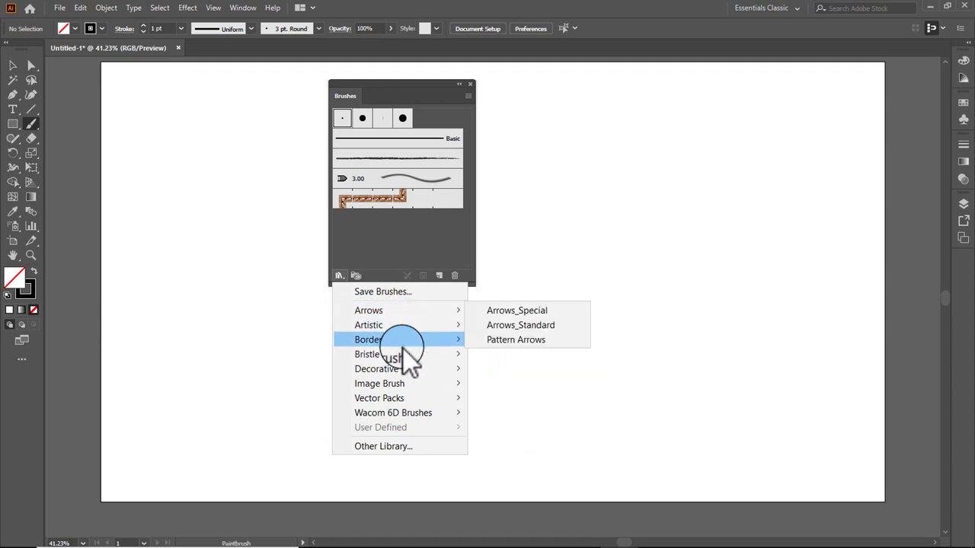
mouse_move(377, 368)
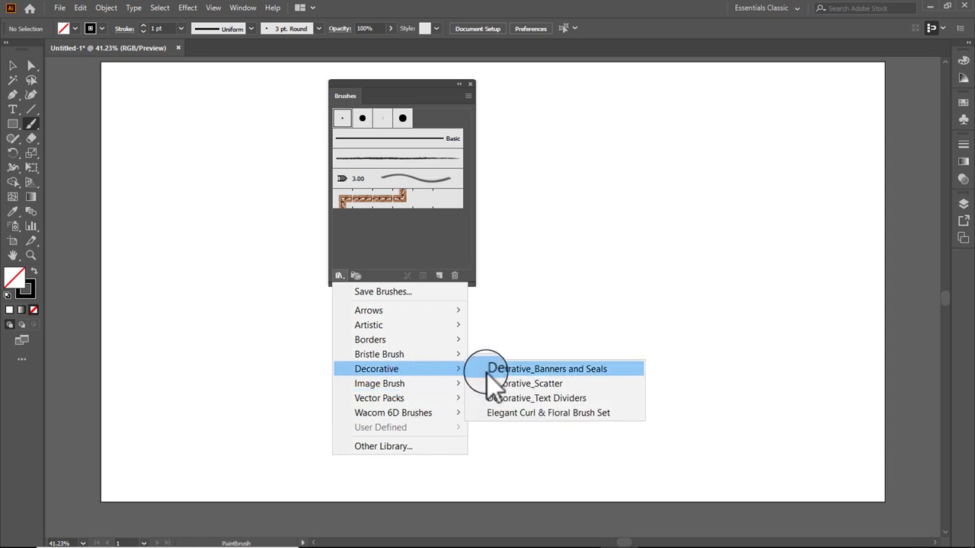
click(546, 371)
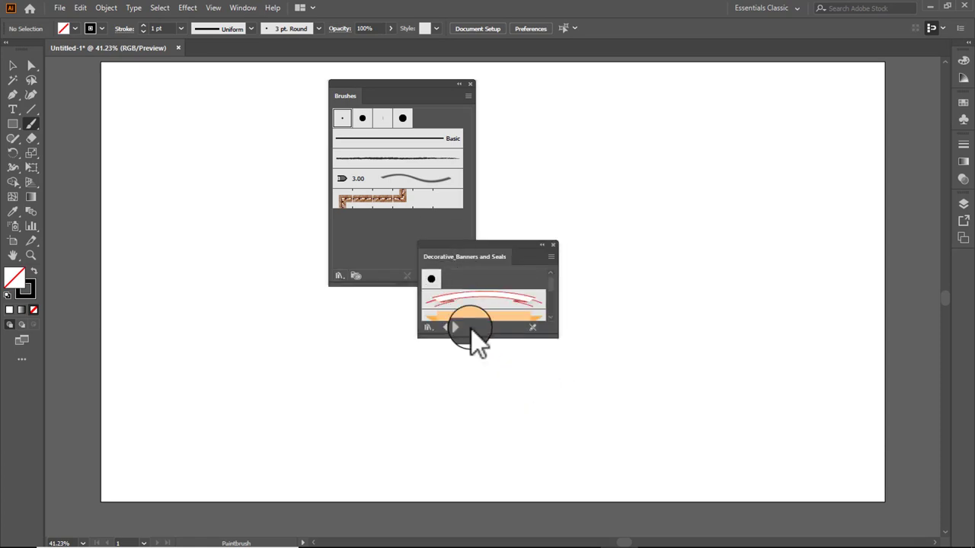
click(472, 84)
drag(512, 245, 479, 127)
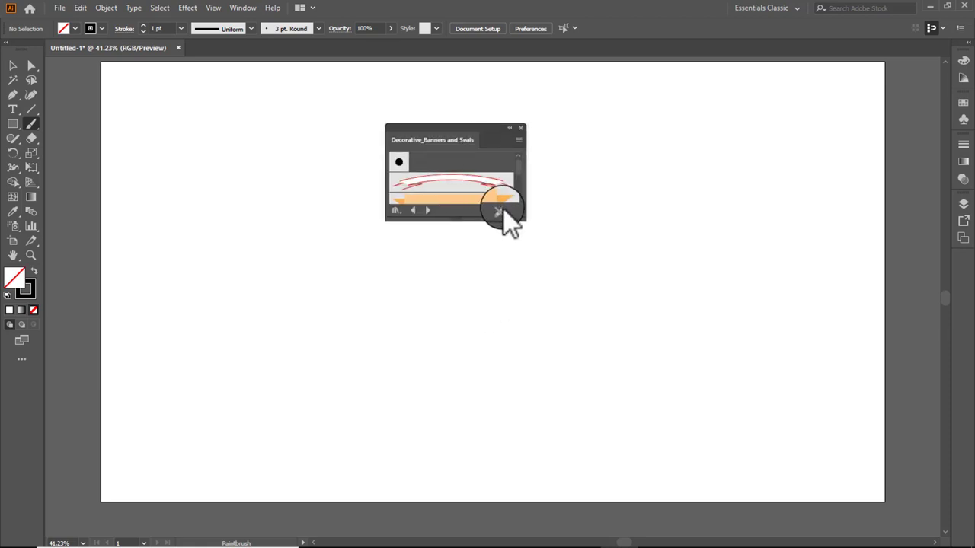
drag(516, 221, 549, 386)
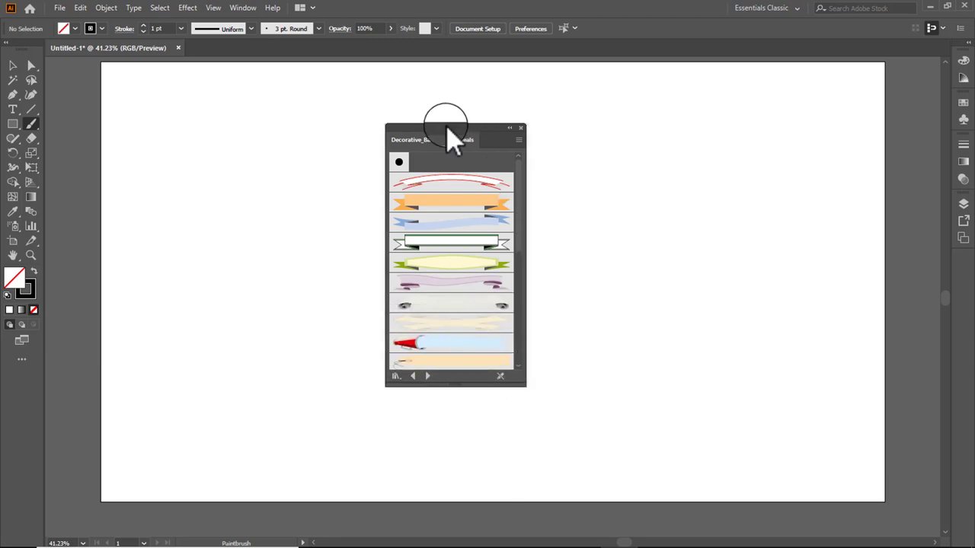
drag(449, 137, 702, 102)
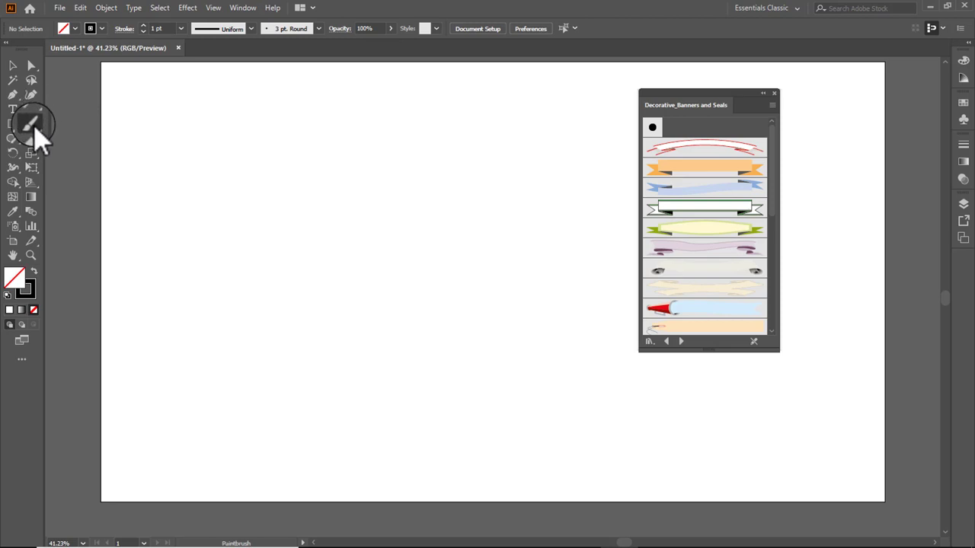
- Paint a horizontal stroke, apply the white Banner 4 brush, and zoom into its left end
drag(207, 175, 545, 179)
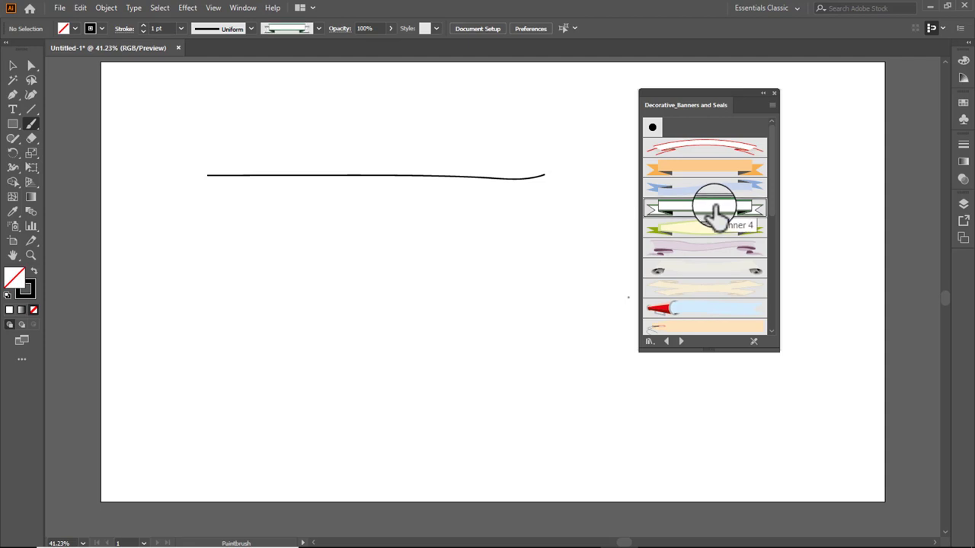
click(12, 66)
drag(174, 130, 381, 257)
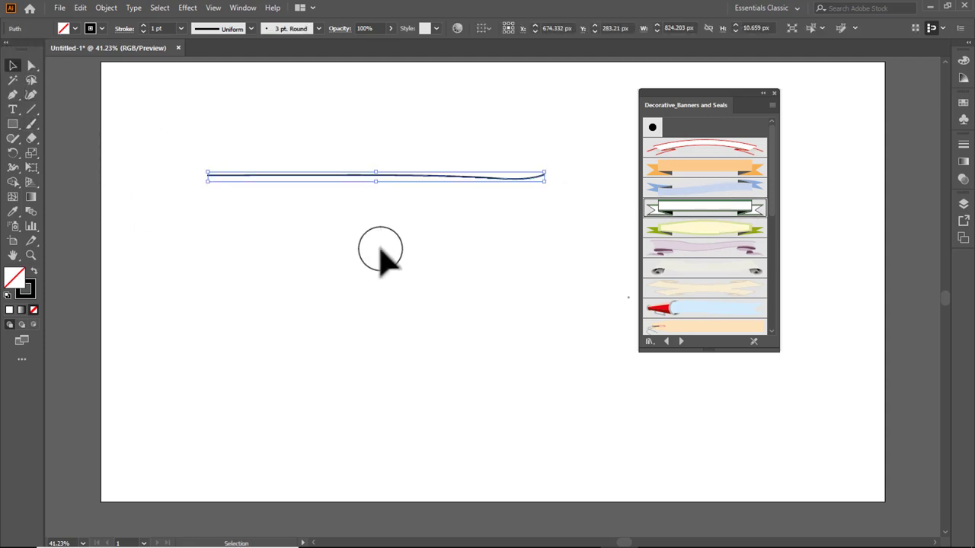
click(714, 207)
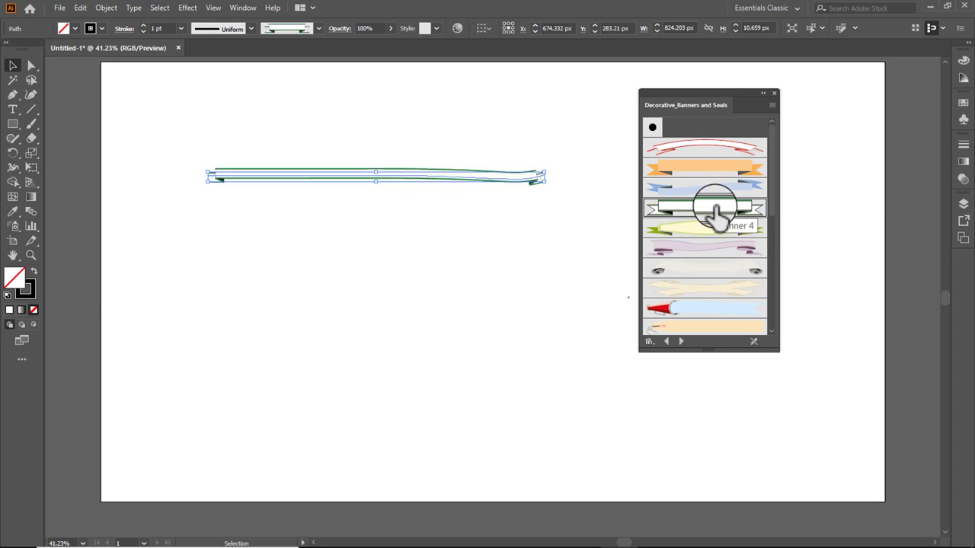
click(30, 255)
drag(192, 160, 317, 210)
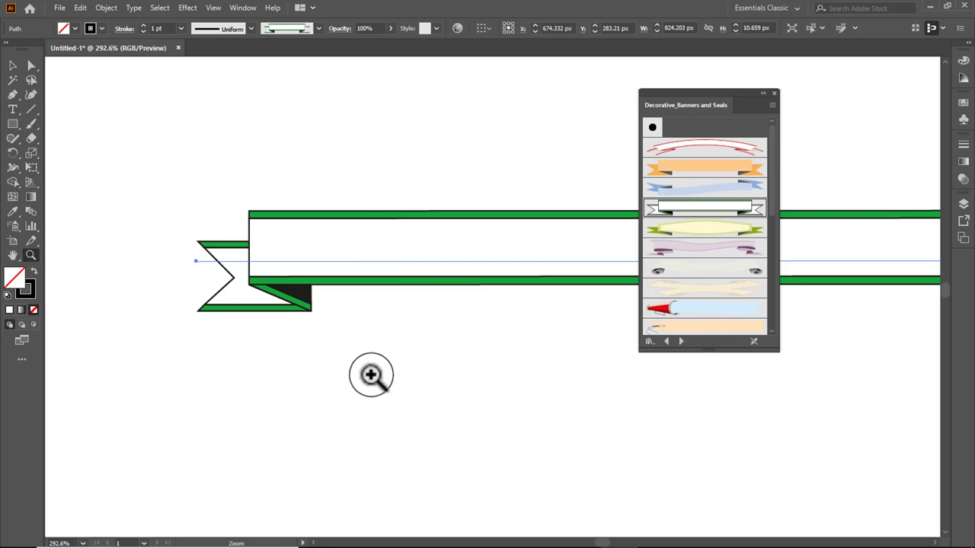
- Move the library panel right and zoom out and pan until the whole banner shows
drag(683, 96, 782, 100)
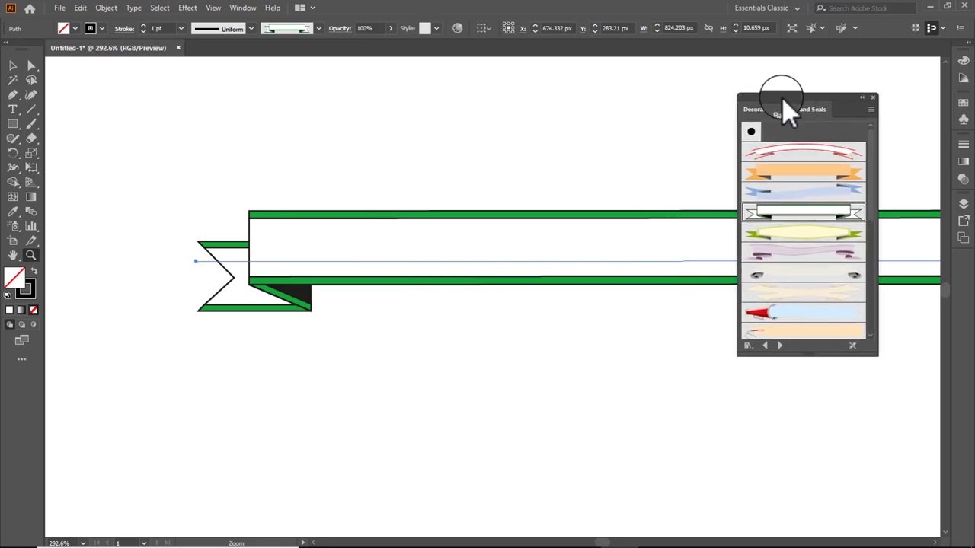
key(ctrl+minus)
key(ctrl+minus)
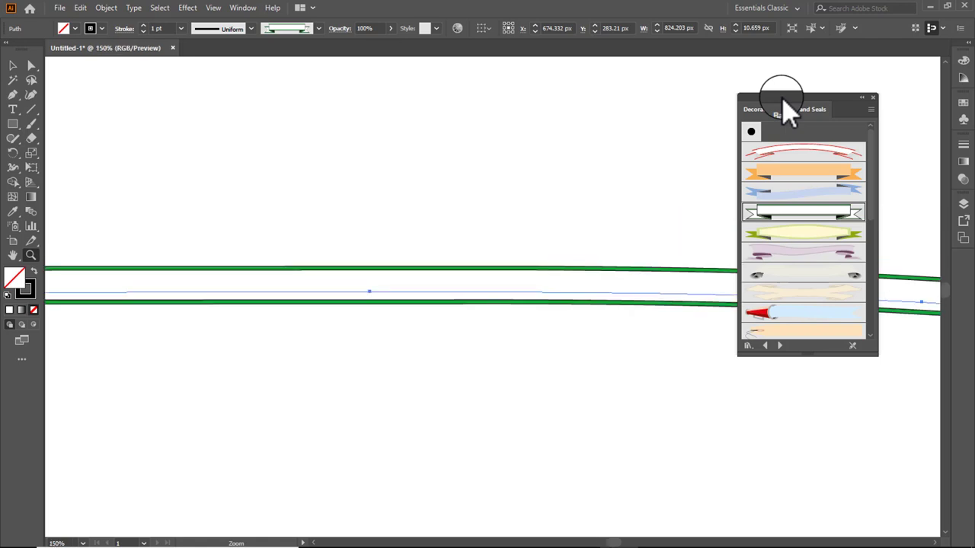
key(ctrl+minus)
key(ctrl+minus)
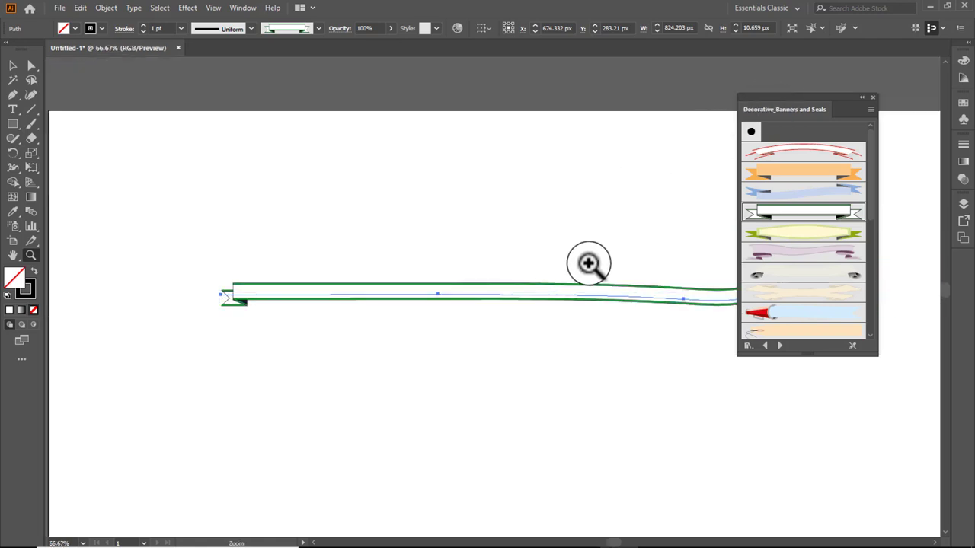
drag(586, 265, 585, 180)
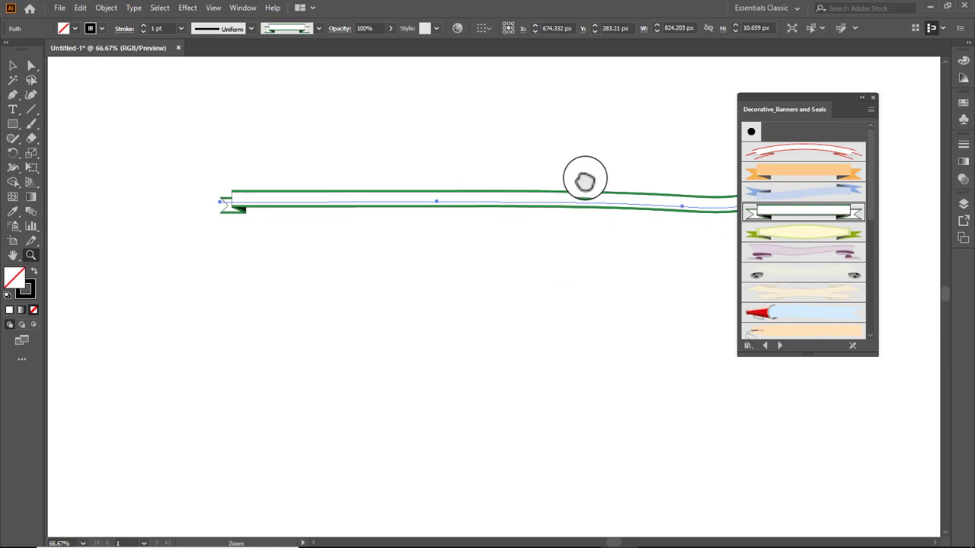
key(ctrl+minus)
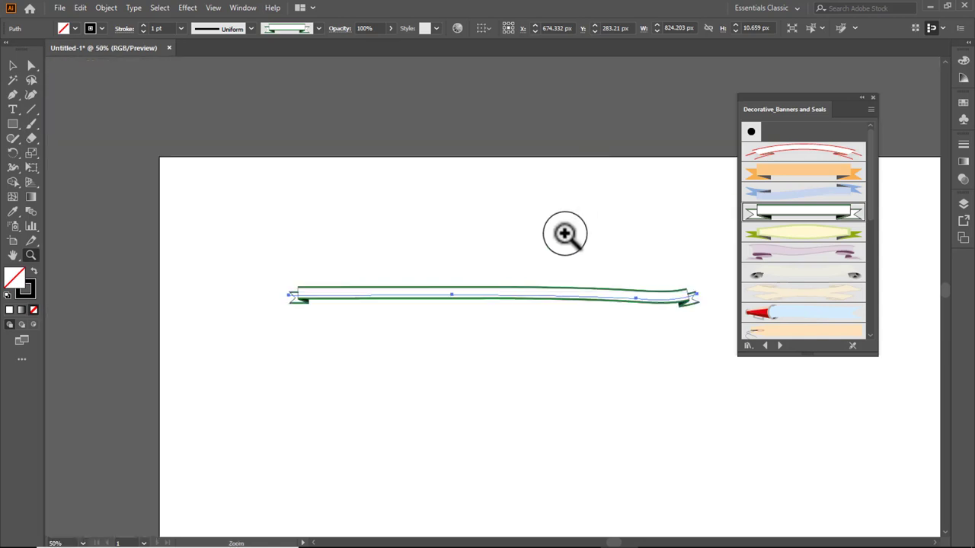
drag(483, 219, 497, 142)
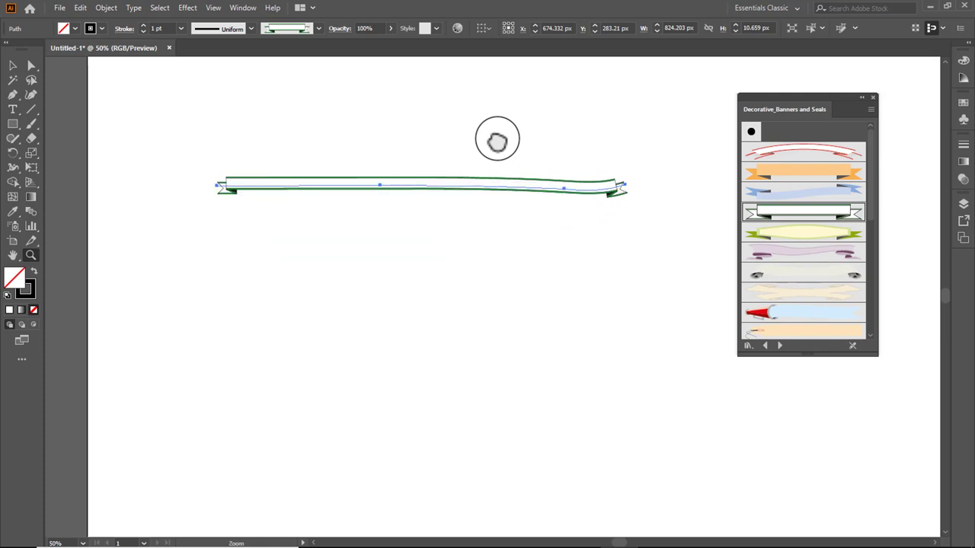
scroll(496, 141, down, 1)
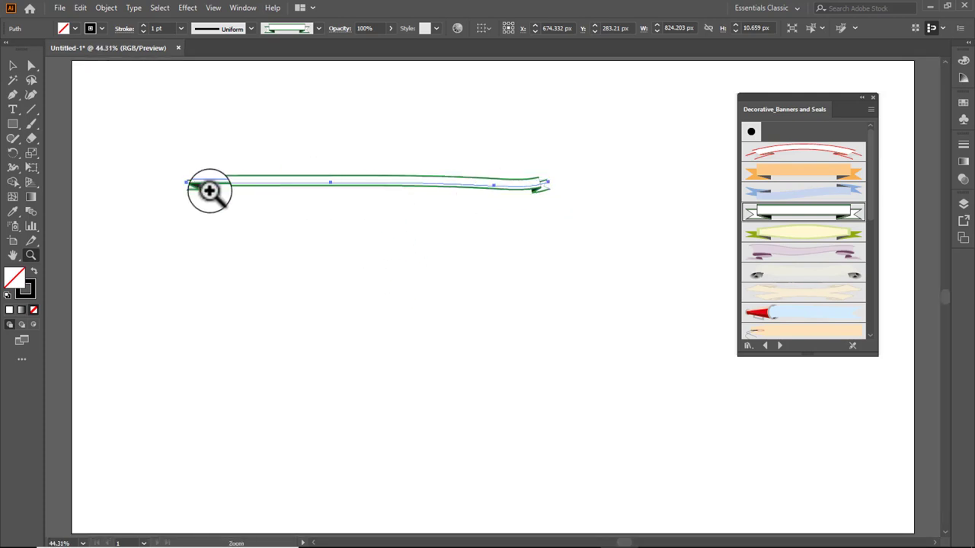
click(14, 67)
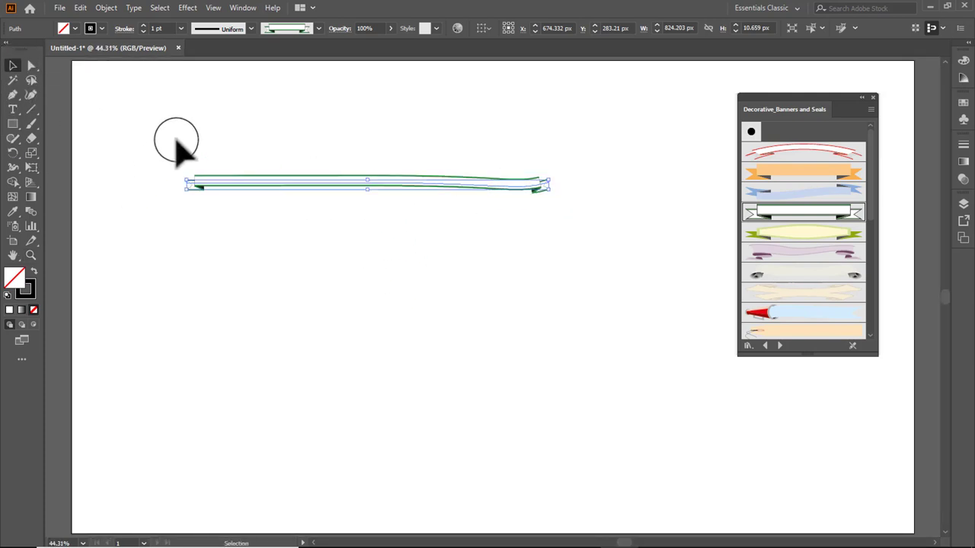
- Delete the banner stroke, leaving the artboard empty with the Rectangle tool ready
drag(178, 140, 555, 231)
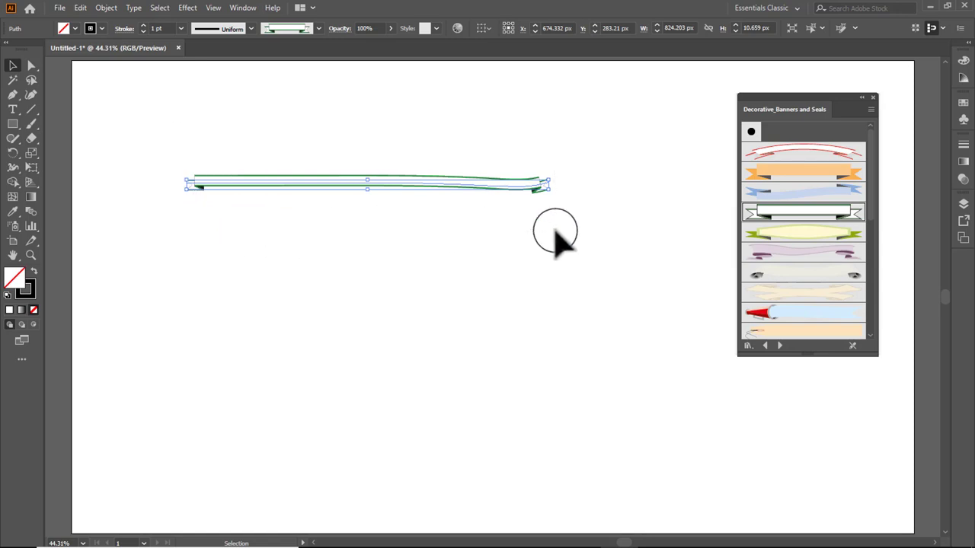
key(Delete)
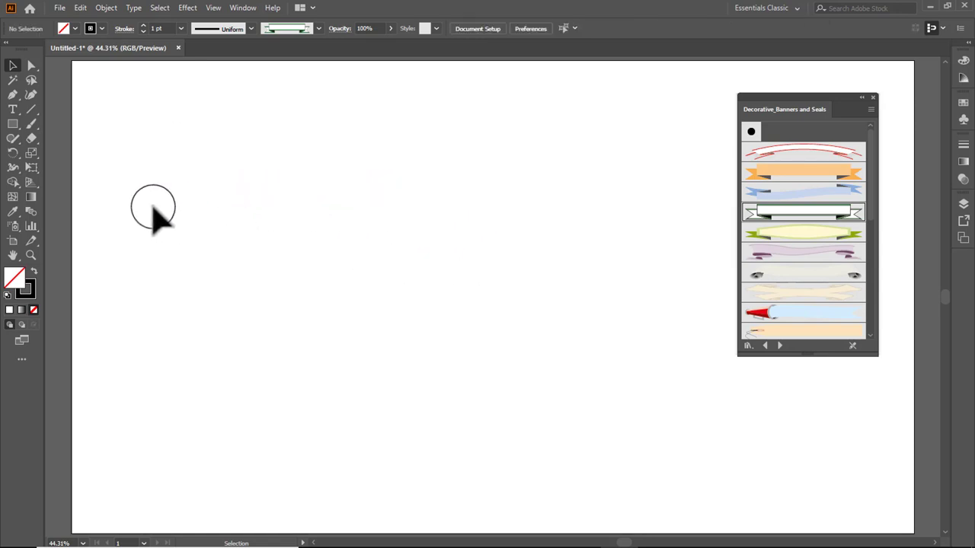
click(12, 123)
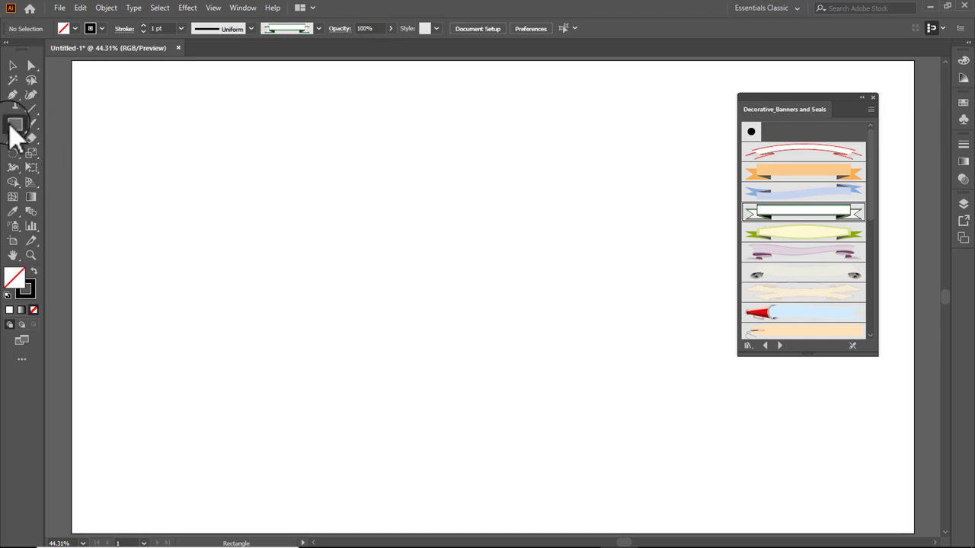
- Draw an 888 × 618 px rectangle and browse Decorative_Scatter, text dividers and Elegant Curl libraries
drag(202, 148, 591, 419)
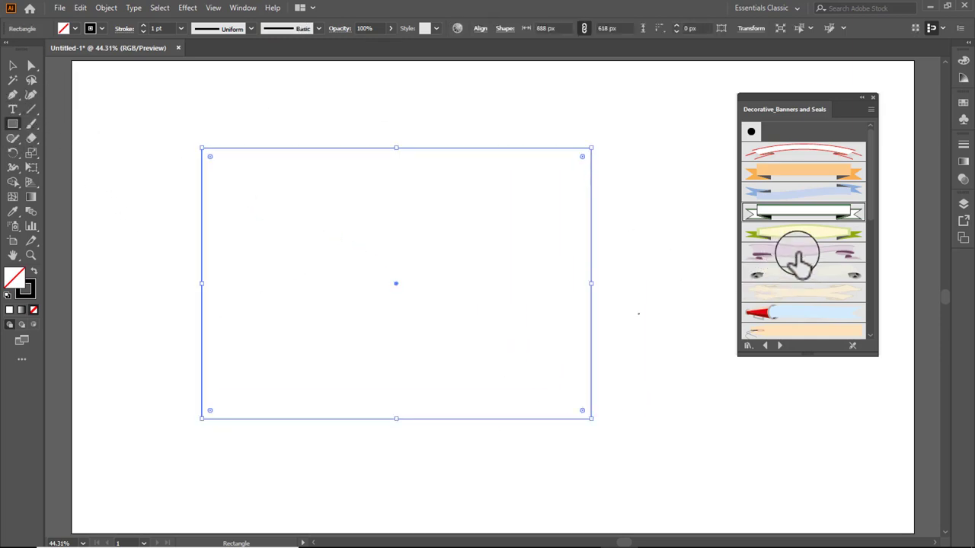
click(780, 347)
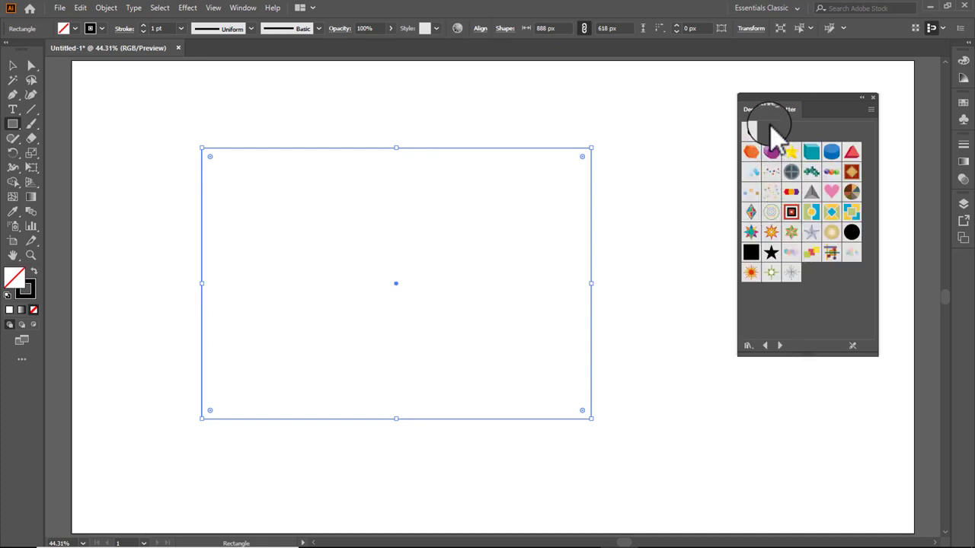
click(780, 347)
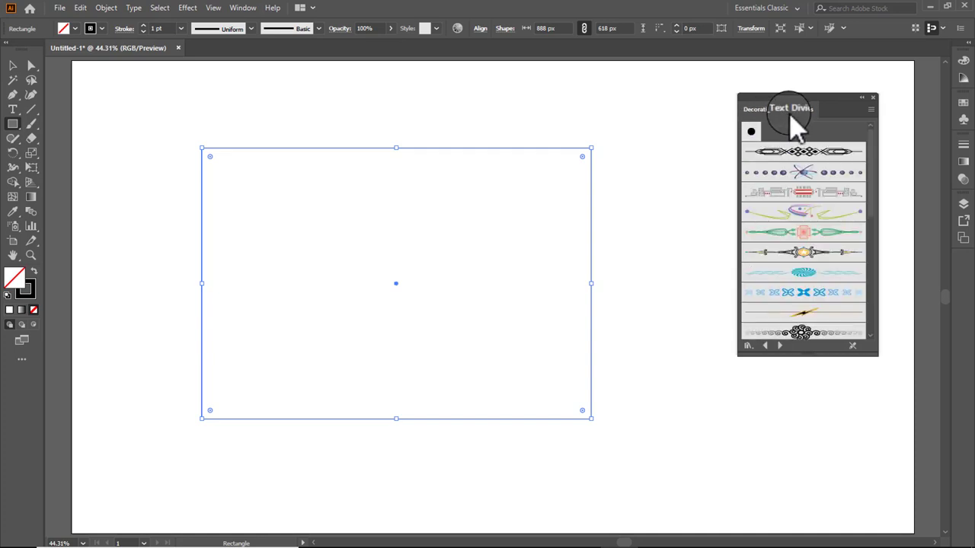
click(780, 347)
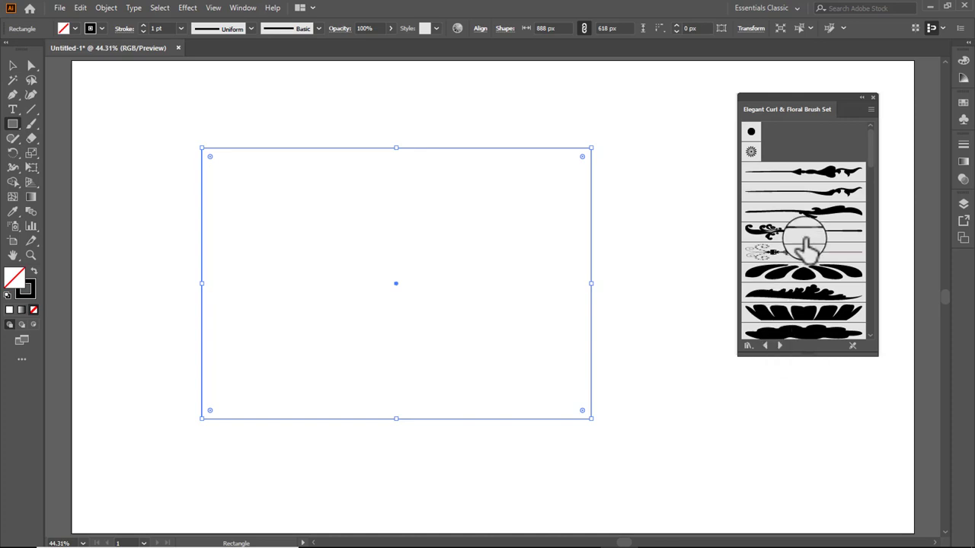
scroll(804, 236, down, 5)
scroll(810, 224, down, 5)
scroll(816, 234, down, 5)
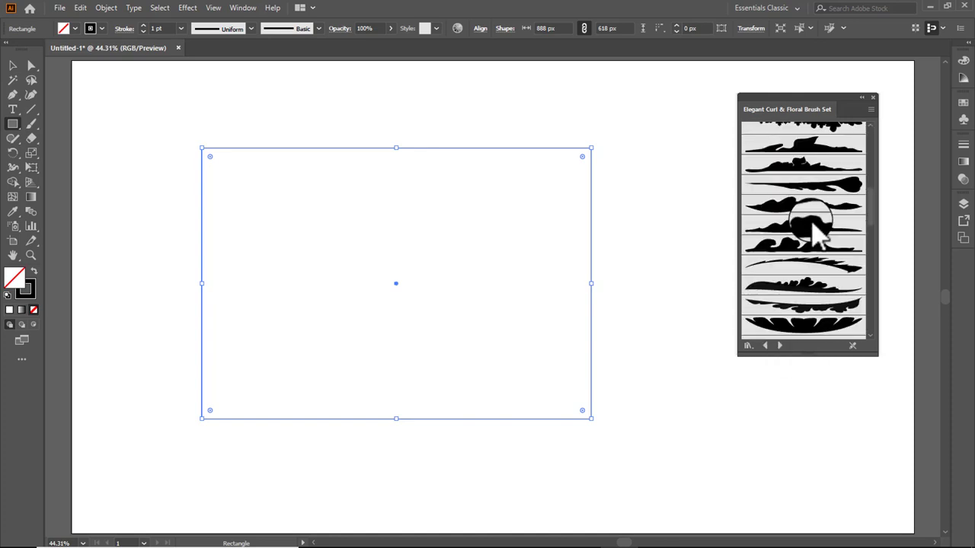
- Load the Image Brush Library and make its panel taller and wider
click(780, 346)
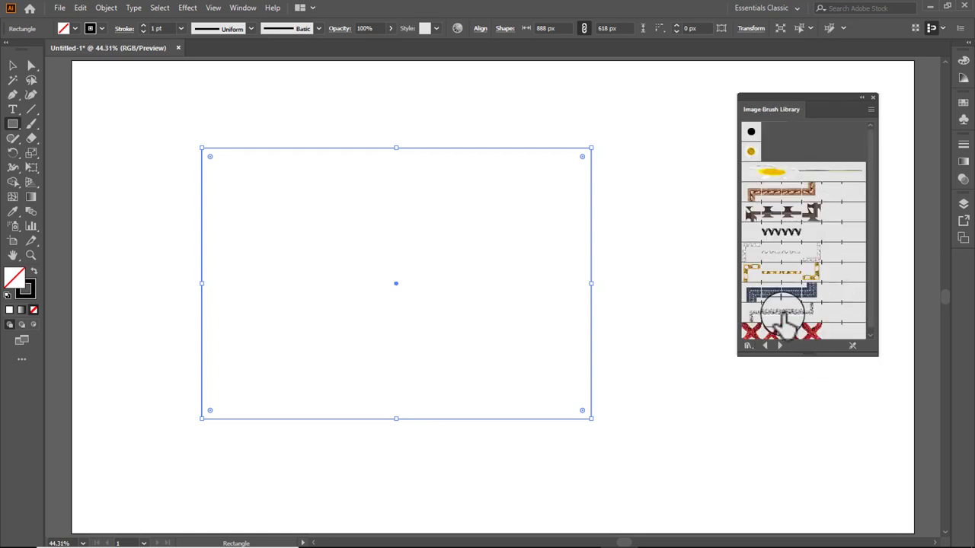
scroll(792, 225, down, 1)
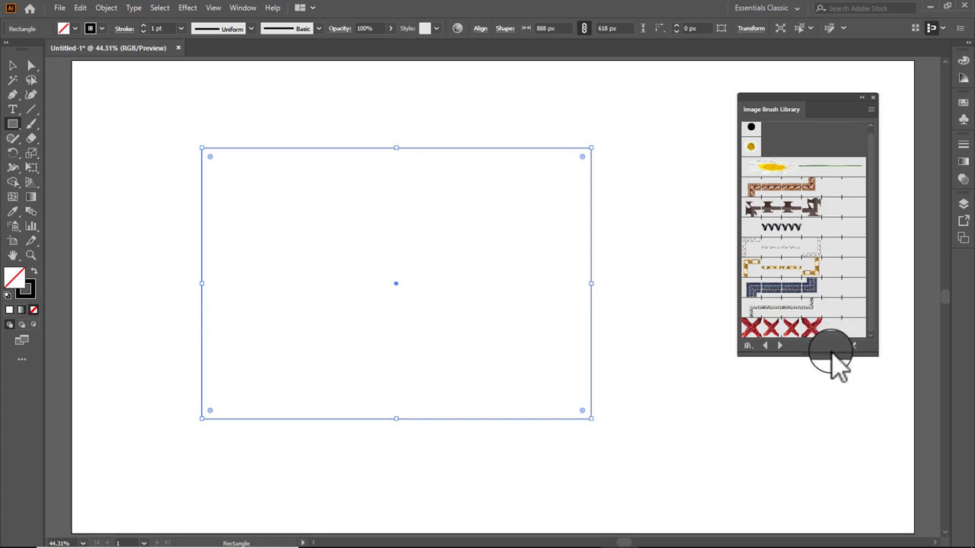
drag(830, 352, 838, 435)
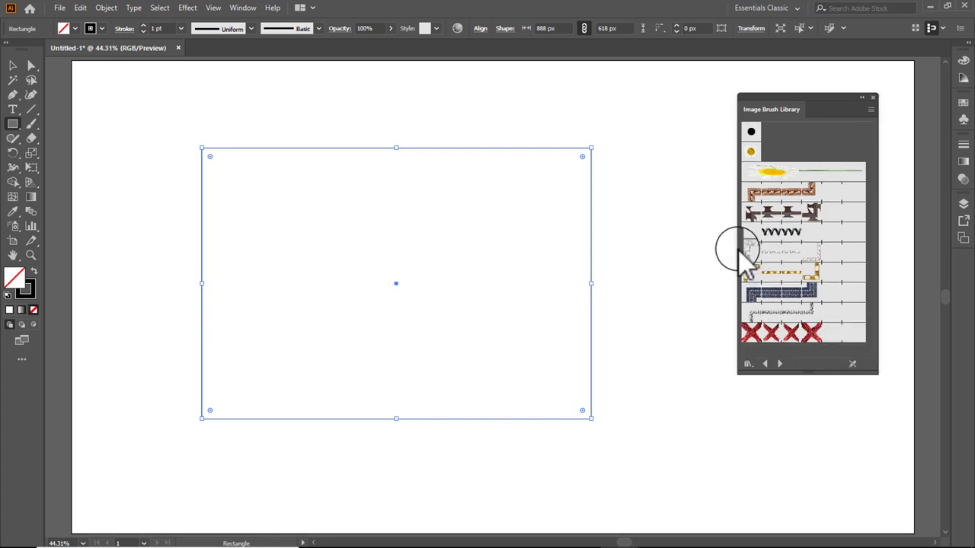
drag(737, 249, 640, 246)
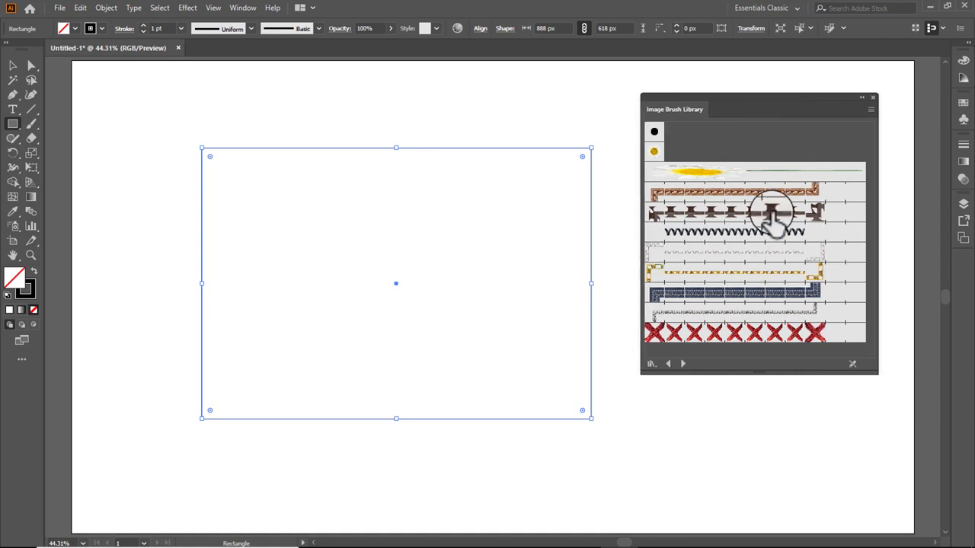
- Try Denim Seam, Spiral Cord, Barbed Wire and brown stitched borders, zoomed on the corner
click(751, 289)
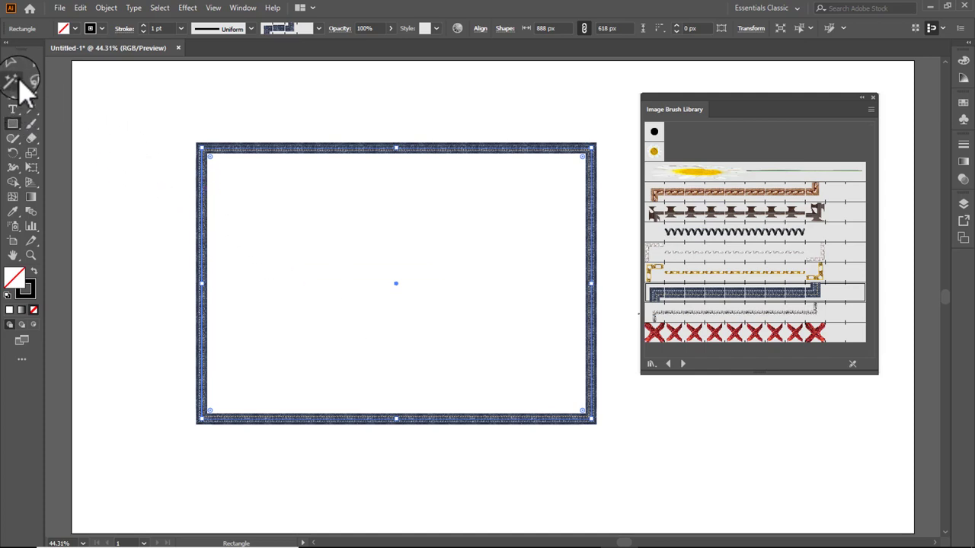
click(31, 256)
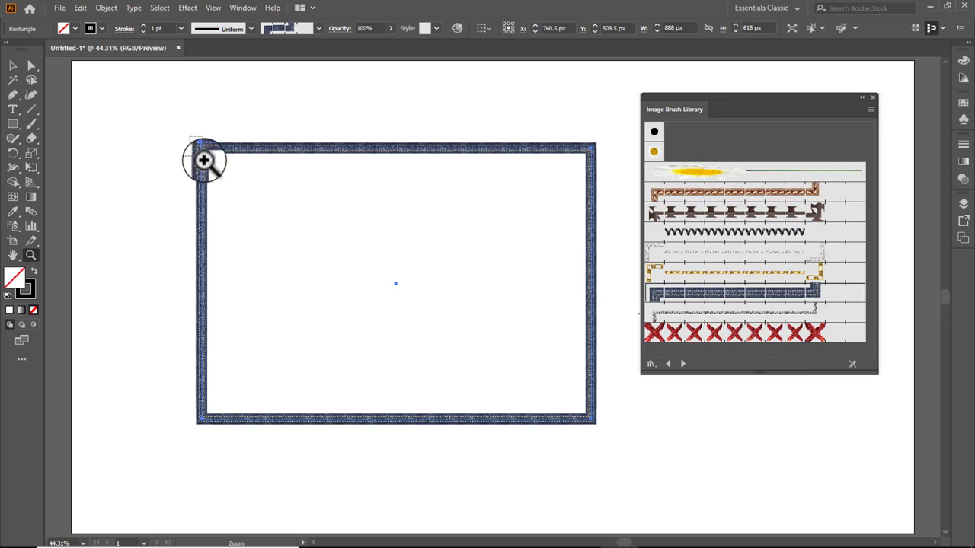
drag(226, 169, 192, 140)
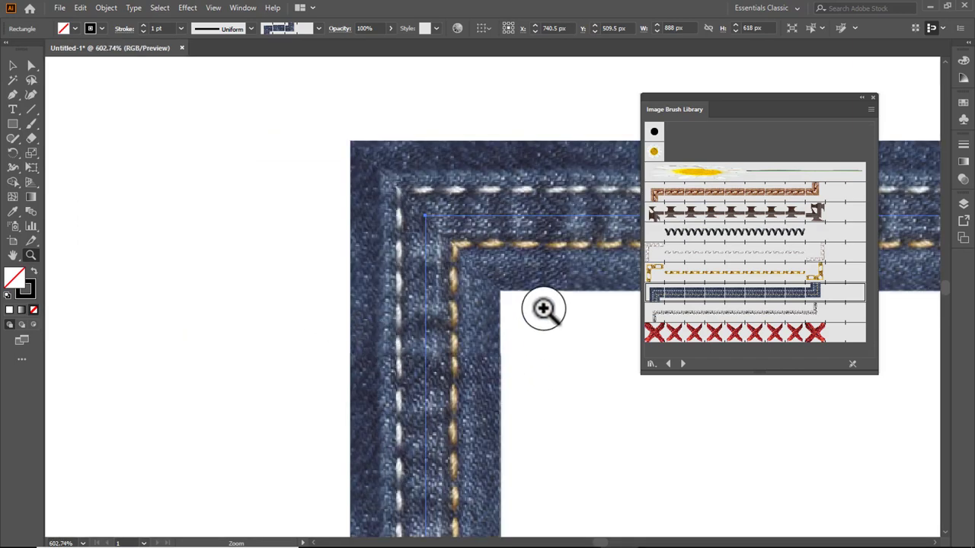
drag(539, 199, 272, 137)
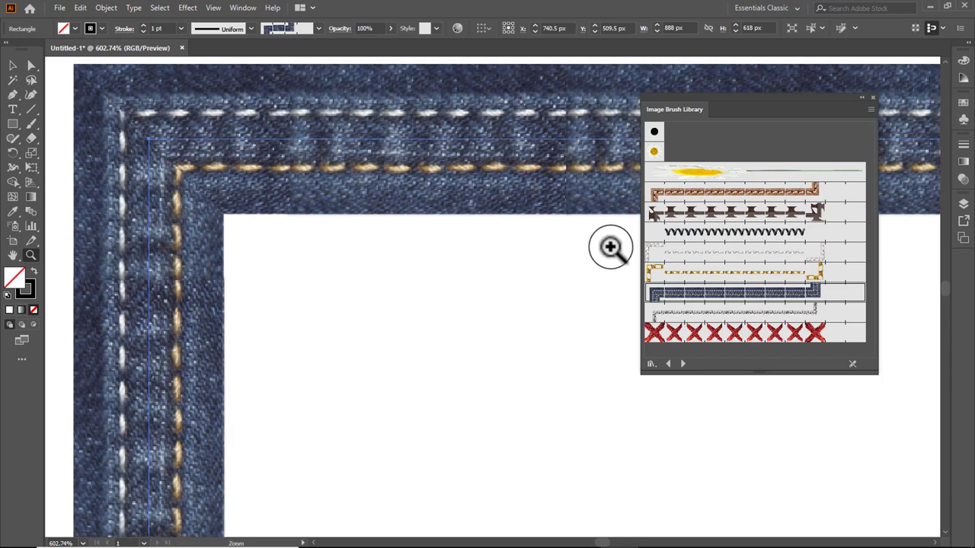
click(714, 237)
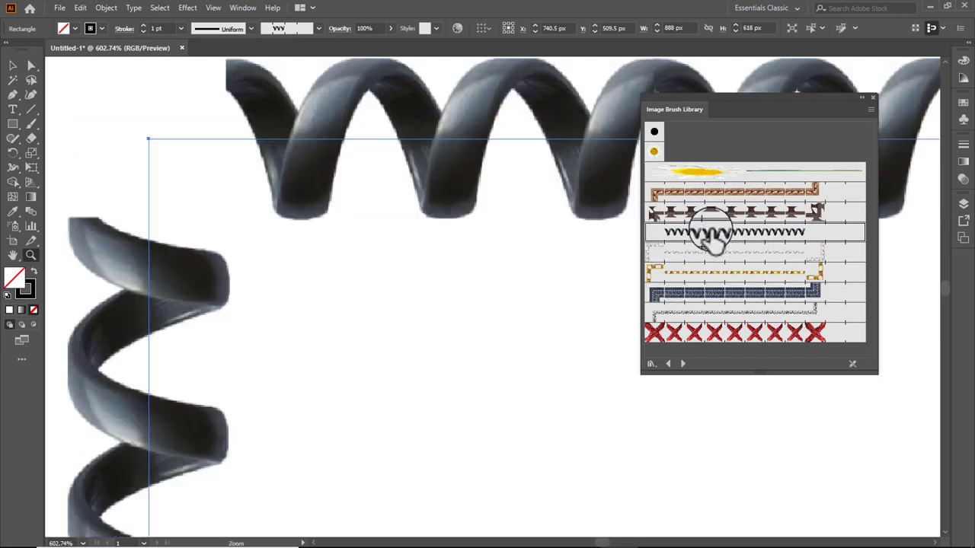
click(714, 213)
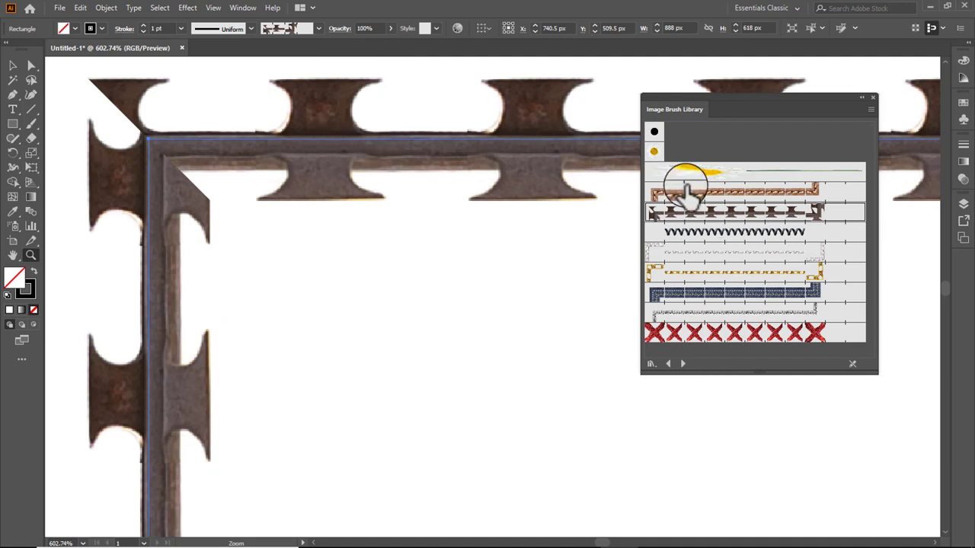
click(731, 192)
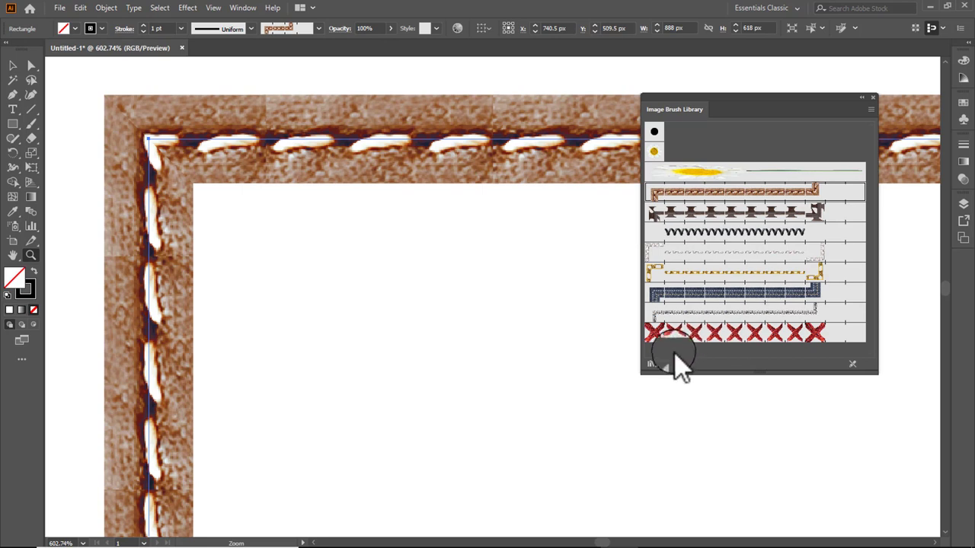
- Browse the Grunge and Hand Drawn packs, applying the first Hand Drawn brush to the frame
click(683, 364)
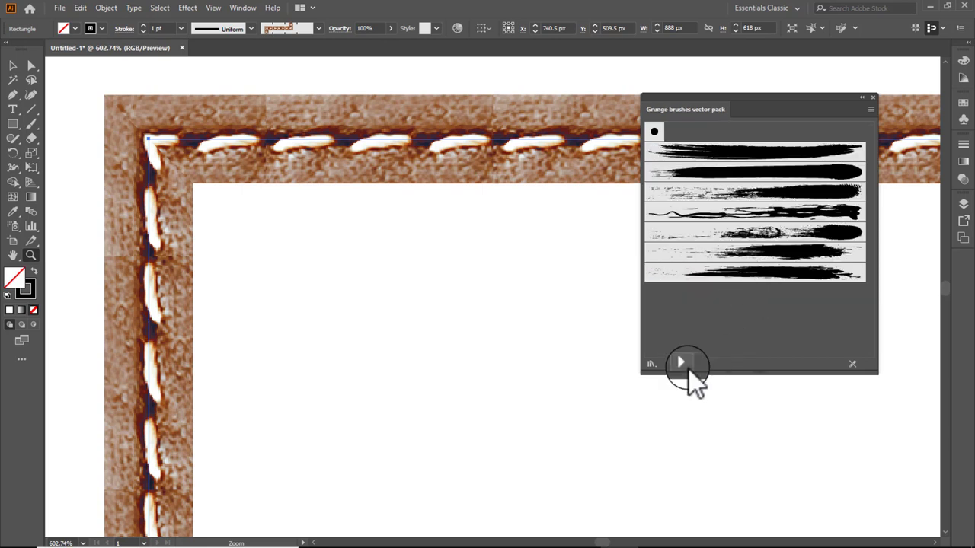
click(684, 364)
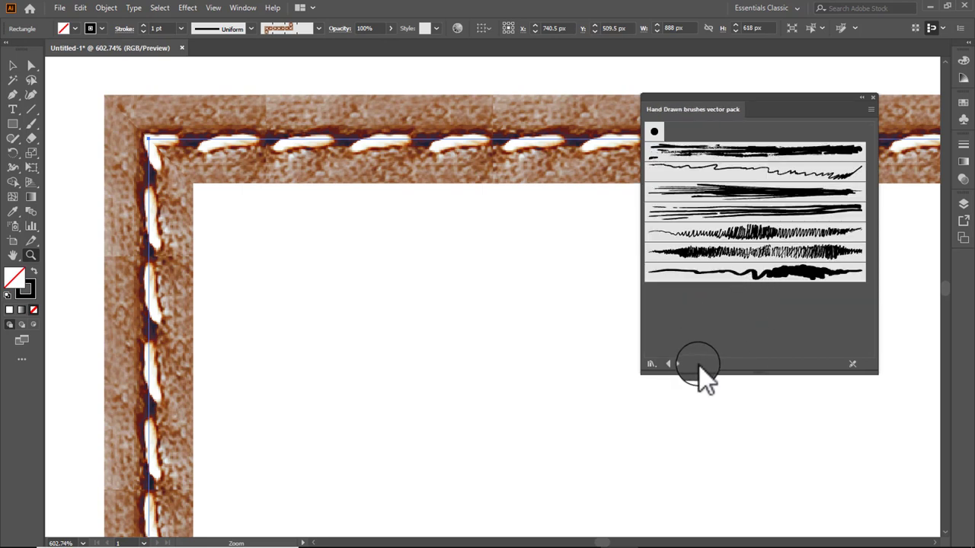
click(761, 151)
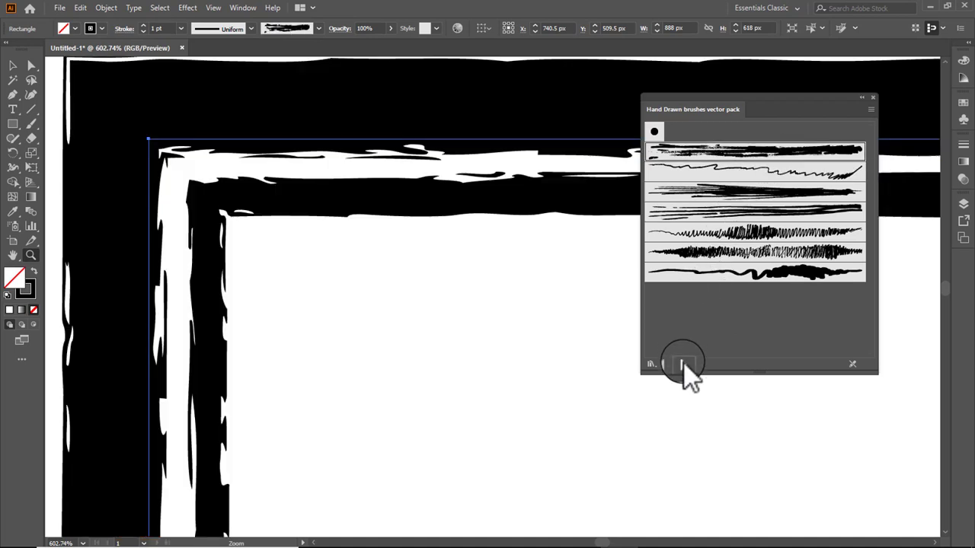
click(683, 365)
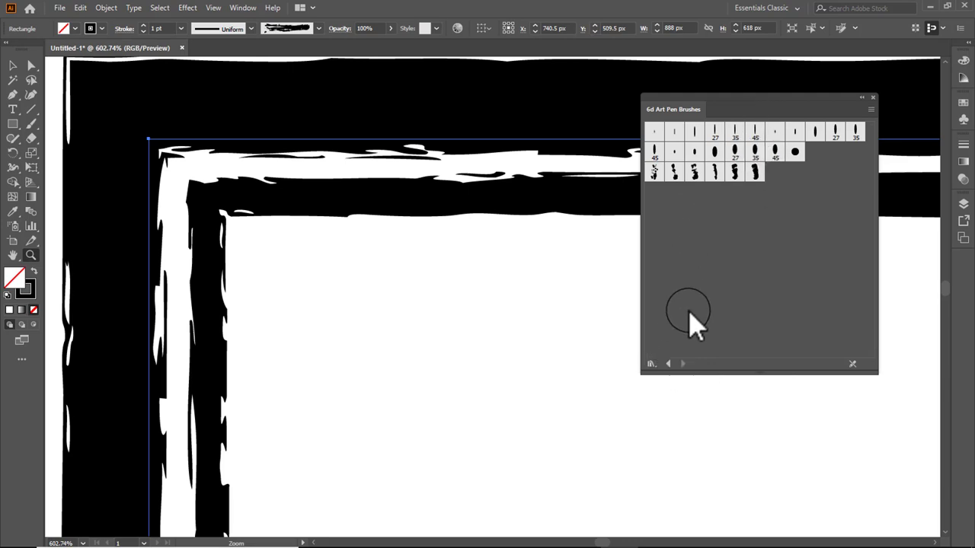
- Step back to the Image Brush Library and make its panel taller, nudged left
click(668, 364)
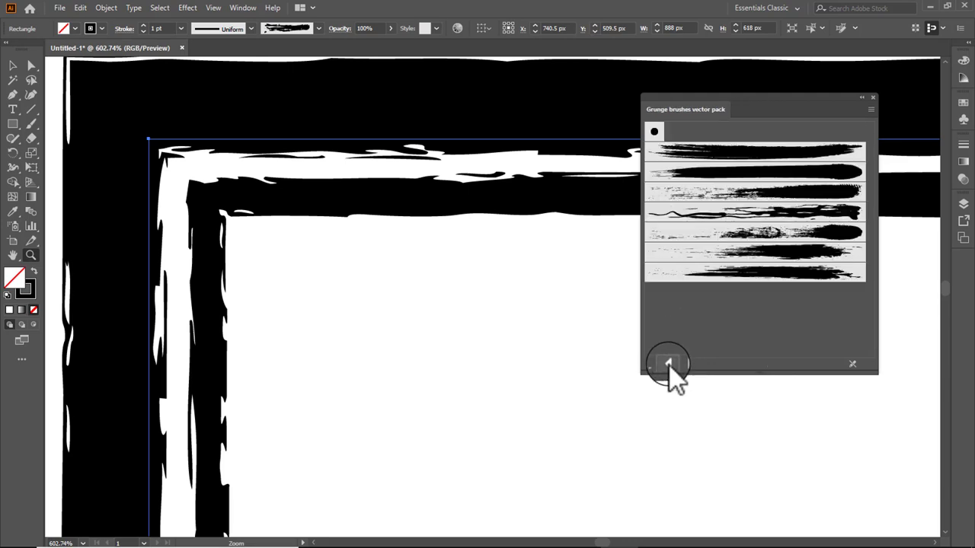
click(668, 365)
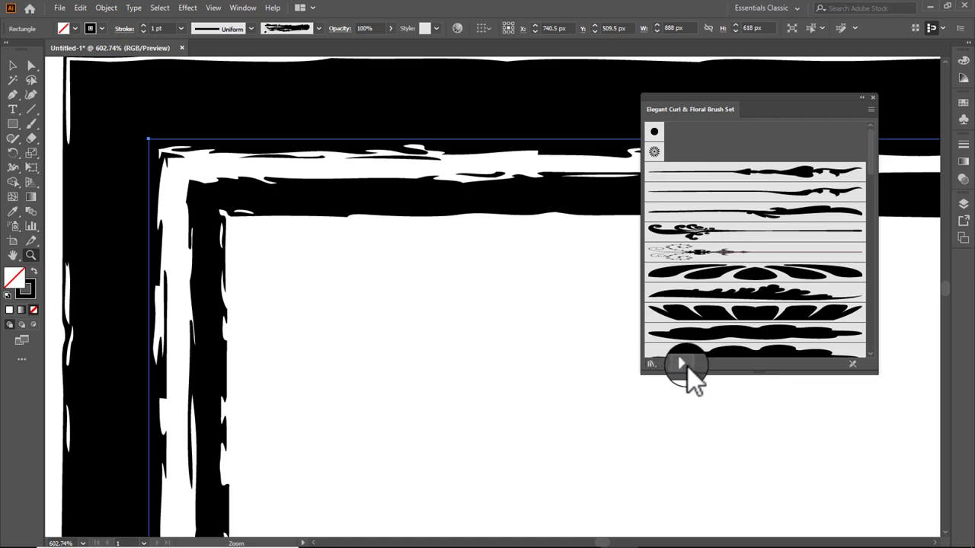
click(683, 364)
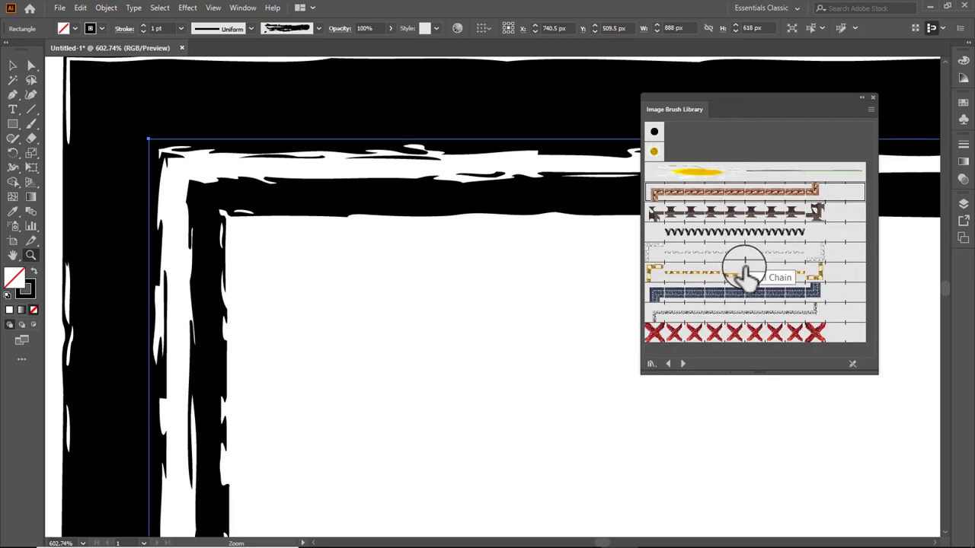
mouse_move(820, 372)
mouse_down()
mouse_move(818, 435)
mouse_move(816, 398)
mouse_up()
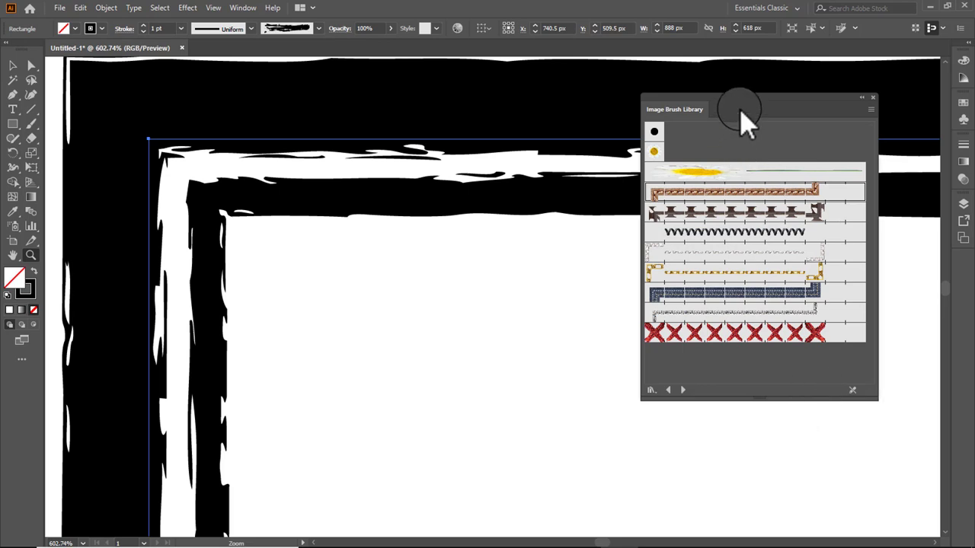
drag(743, 118, 732, 117)
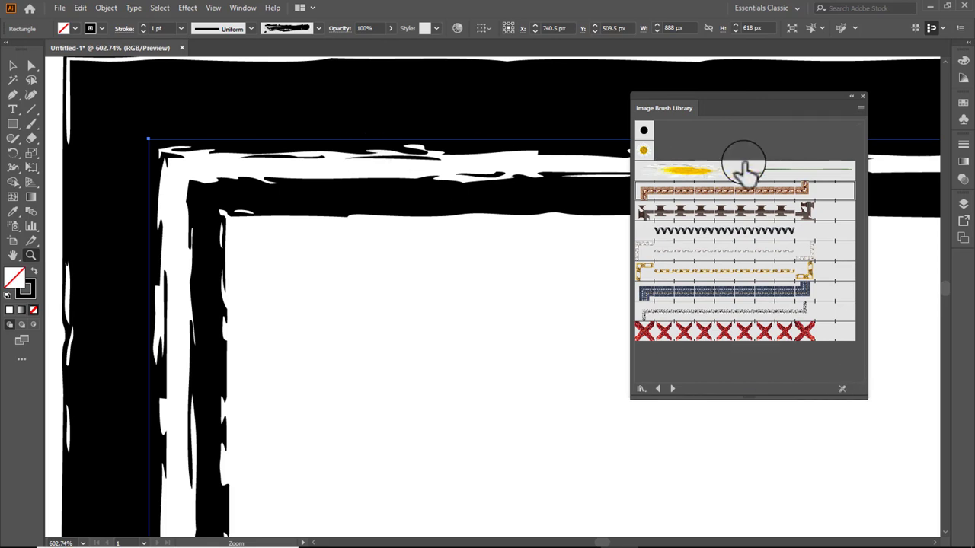
- Try deleting the rough grunge brush with Remove Strokes, then undo the change
click(318, 28)
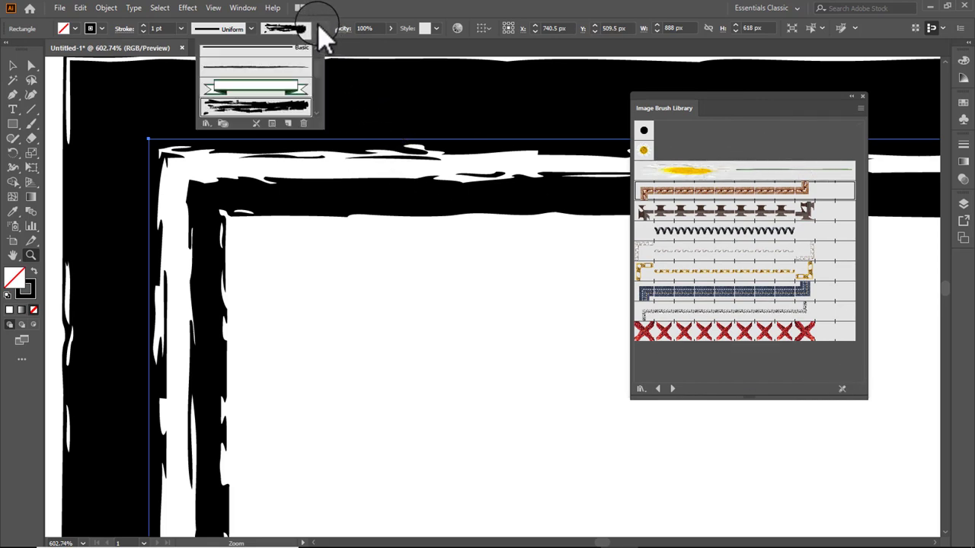
click(304, 125)
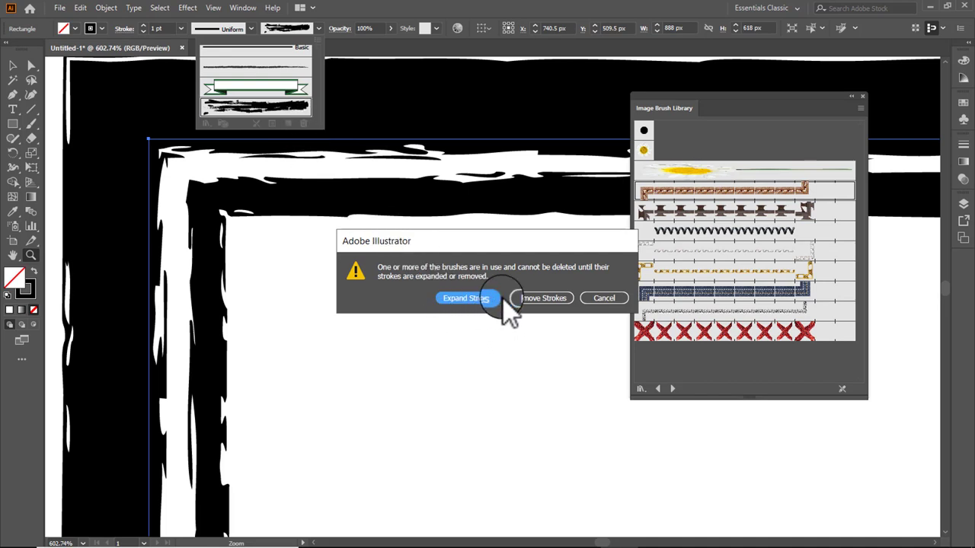
click(539, 299)
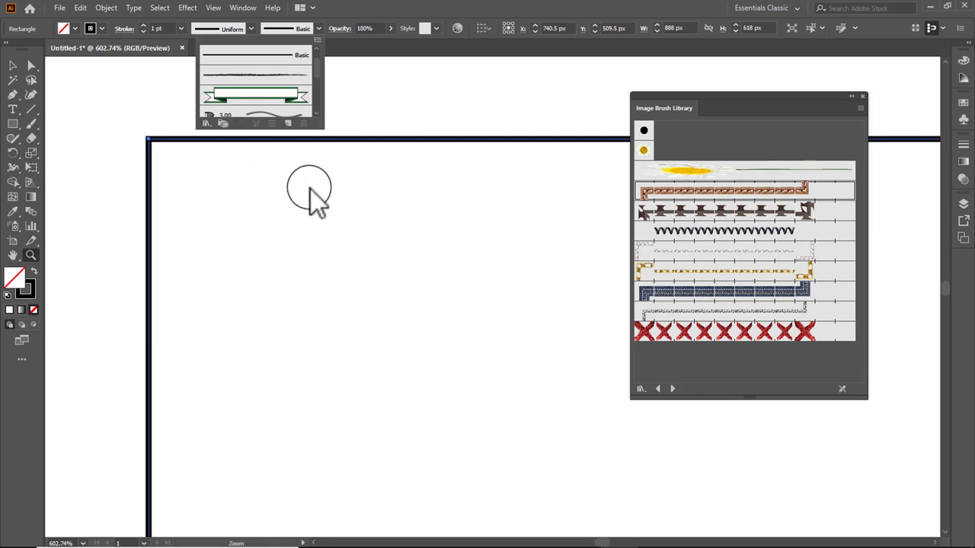
click(841, 390)
key(ctrl+z)
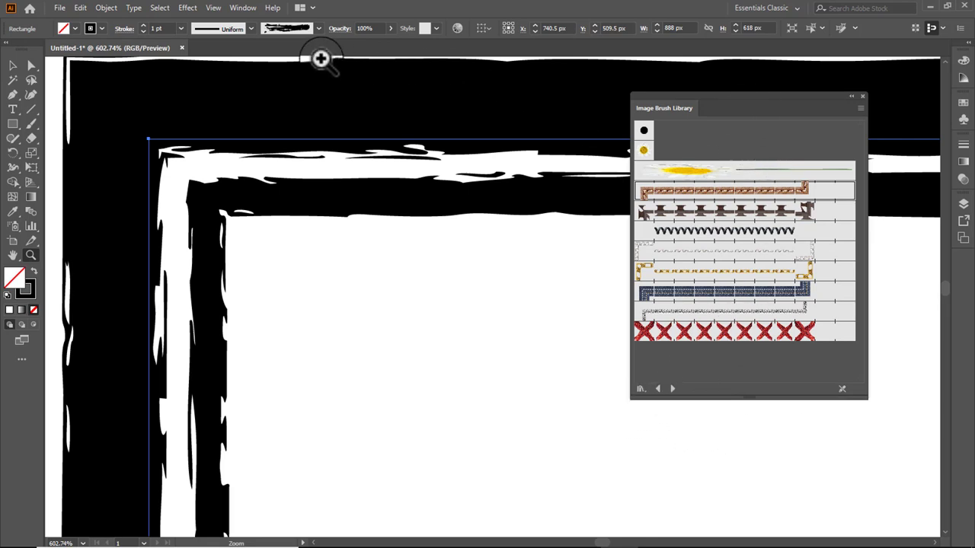
- Remove the brush stroke so the rectangle returns to a plain Basic stroke
click(320, 31)
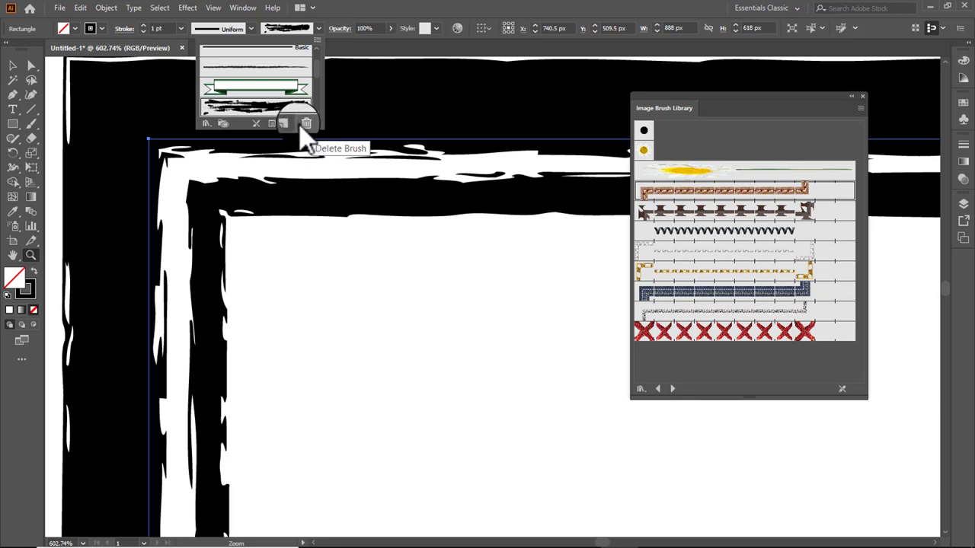
click(258, 124)
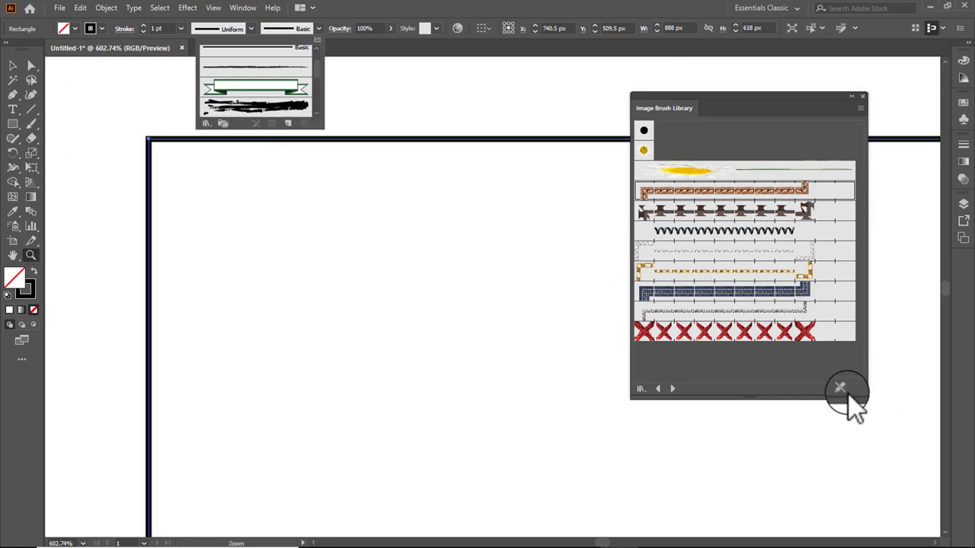
click(743, 107)
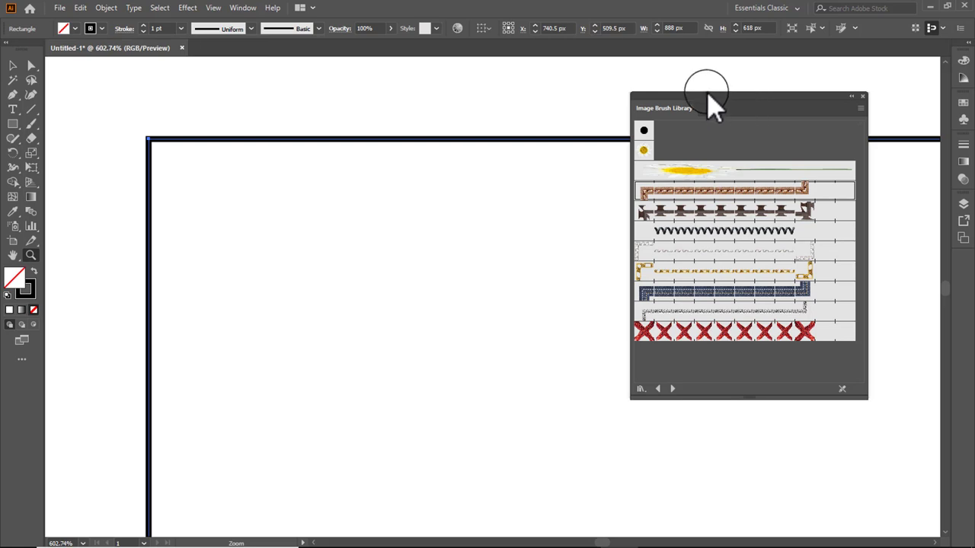
- Delete the rectangle, fit the artboard in view, and draw a large circle
click(13, 67)
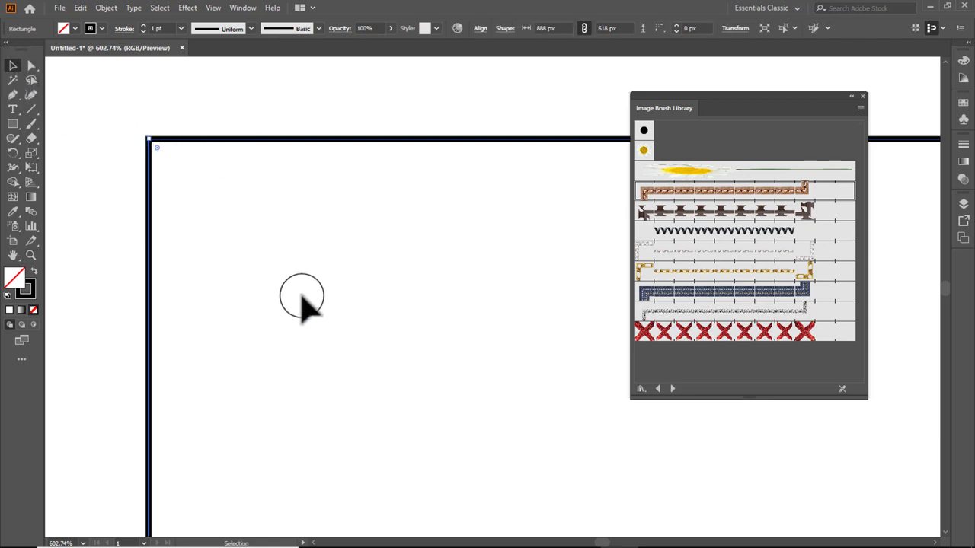
key(Delete)
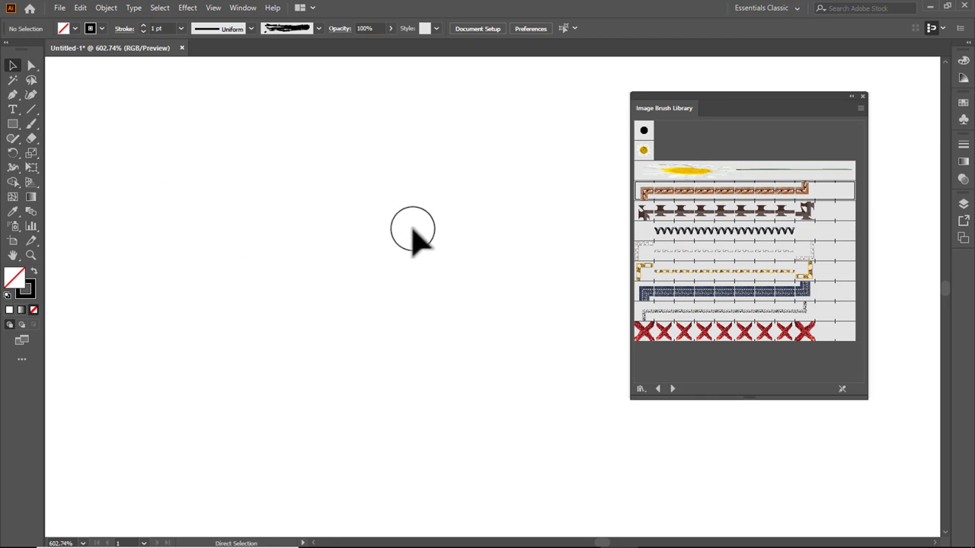
key(ctrl+0)
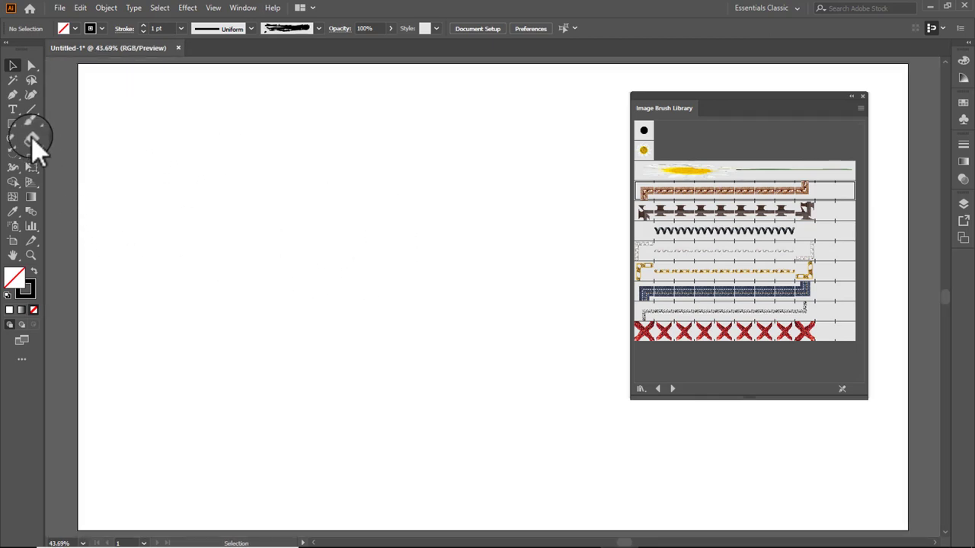
click(21, 128)
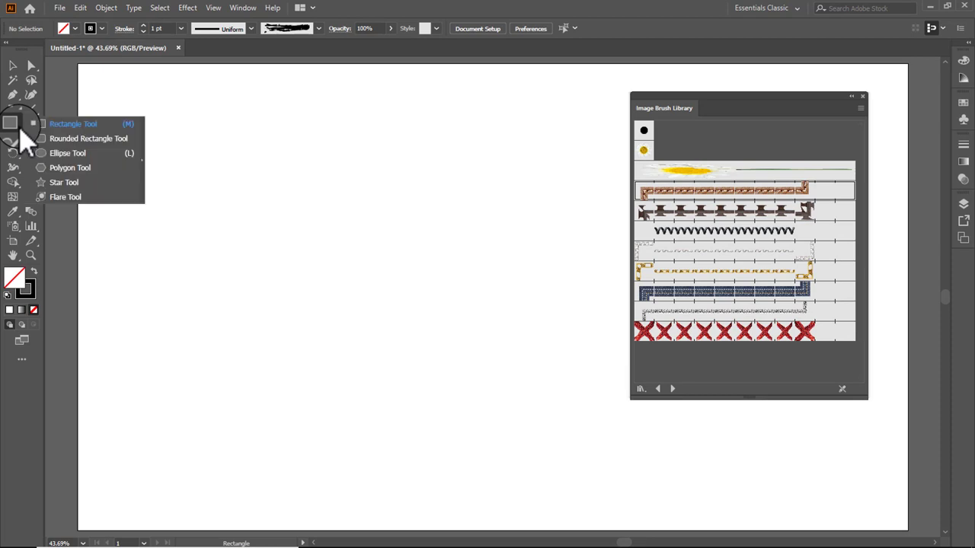
click(57, 153)
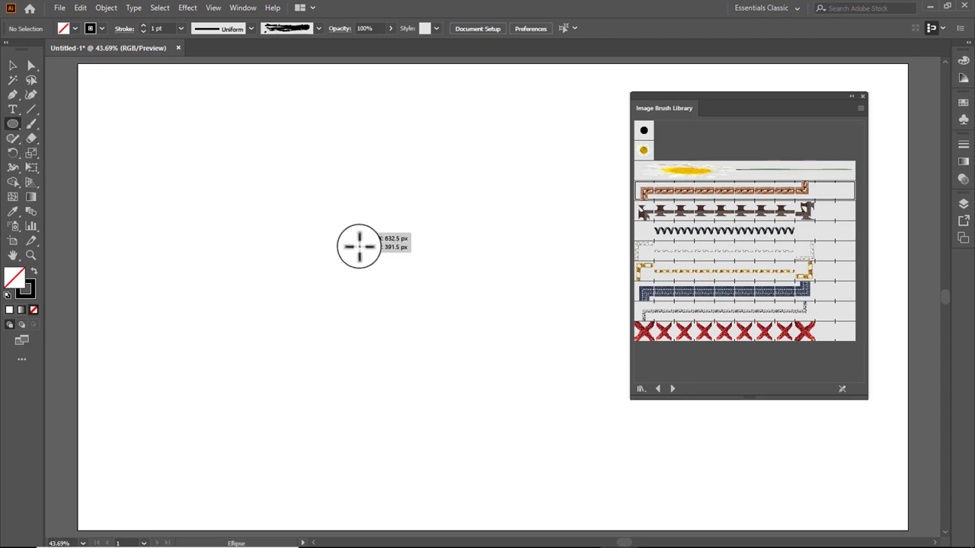
drag(356, 242, 519, 405)
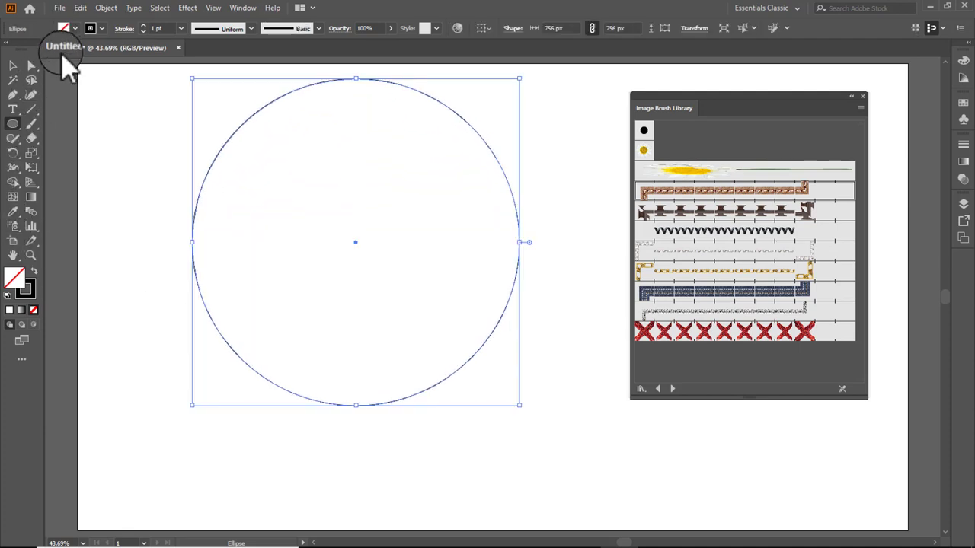
- Delete the circle's lower anchor to leave an open semicircular arc
click(31, 66)
mouse_move(159, 251)
mouse_down()
mouse_move(526, 392)
mouse_move(514, 388)
mouse_up()
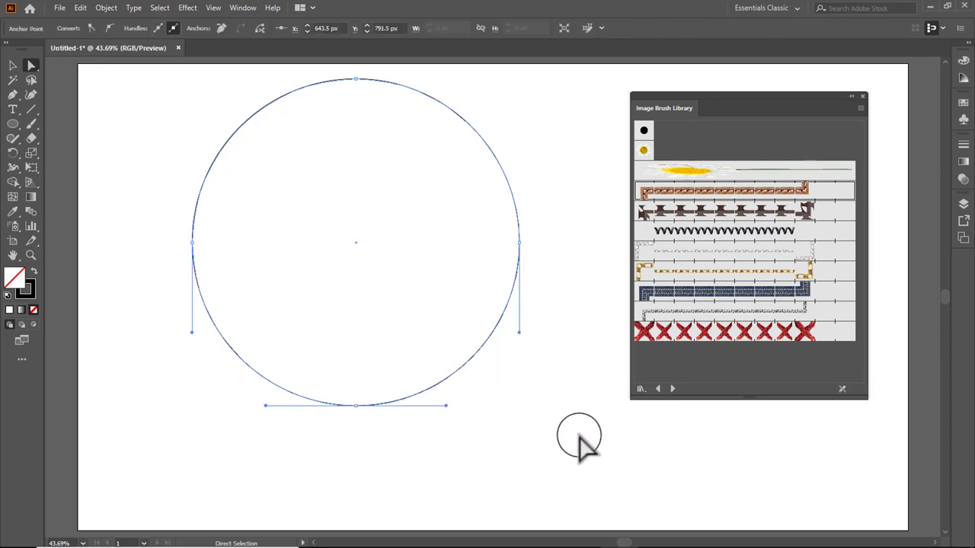
key(Delete)
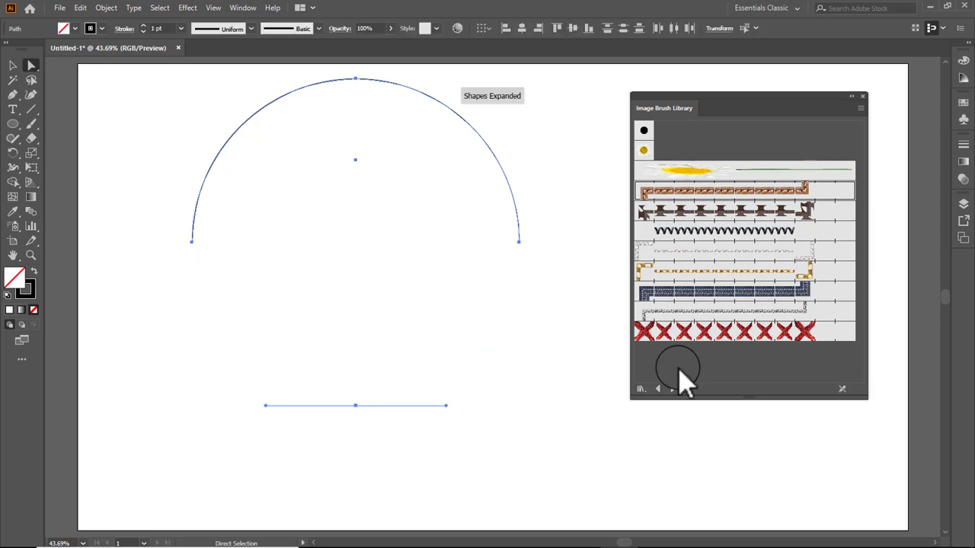
- Step through the brush libraries to Decorative_Banners and Seals
click(673, 389)
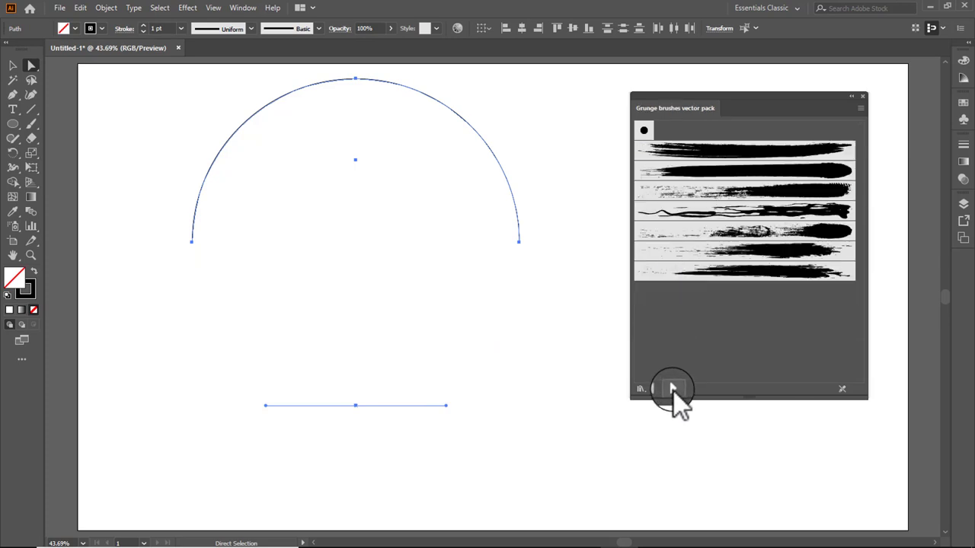
click(673, 390)
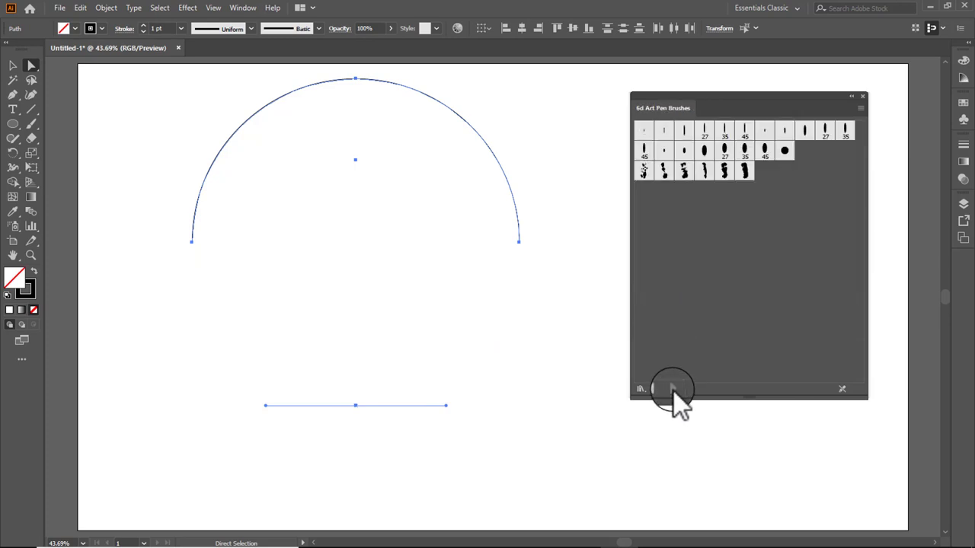
click(655, 389)
click(654, 389)
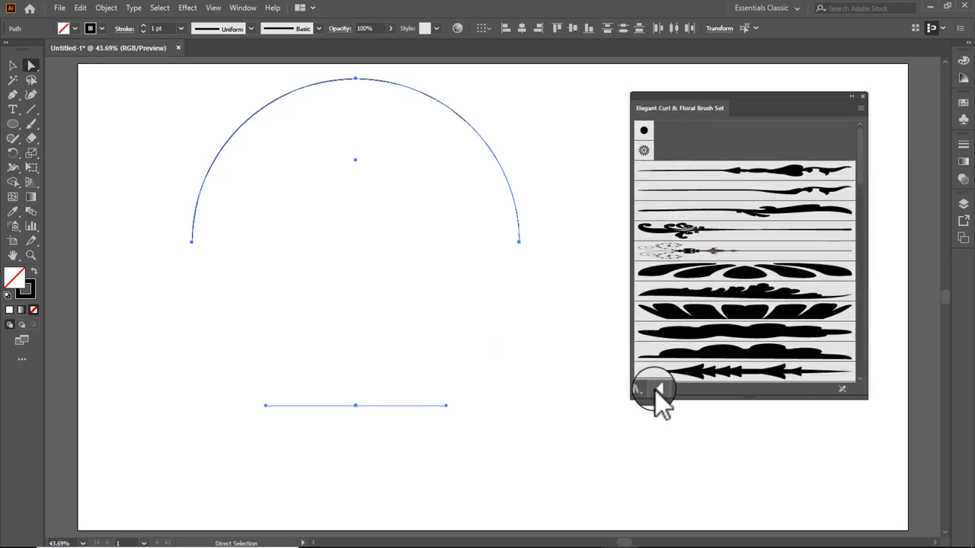
click(654, 388)
click(654, 389)
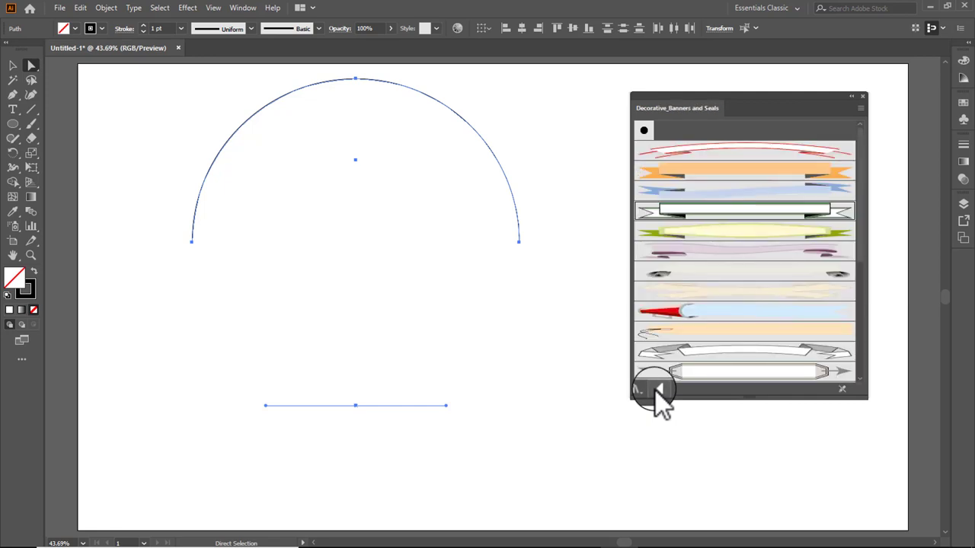
scroll(789, 259, down, 2)
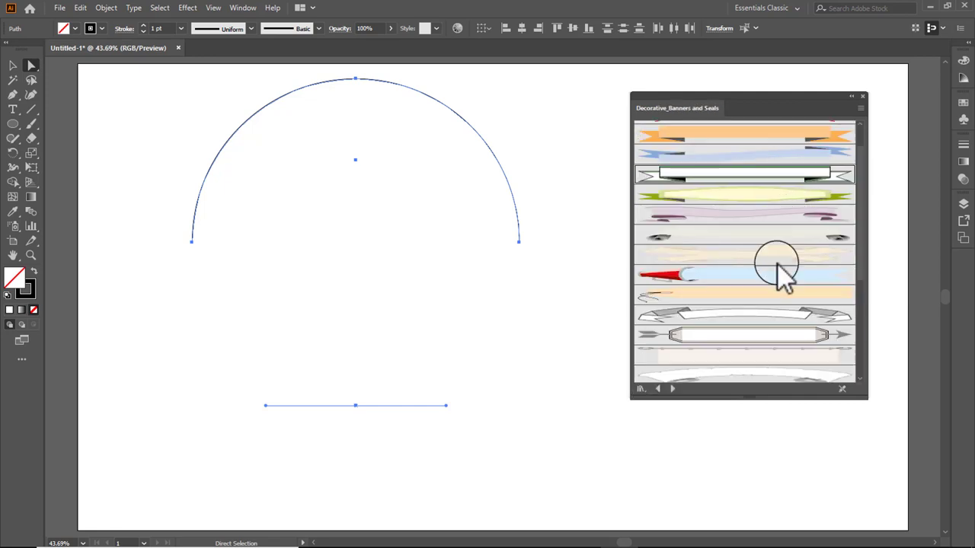
scroll(776, 263, down, 2)
scroll(775, 267, up, 3)
scroll(776, 268, up, 1)
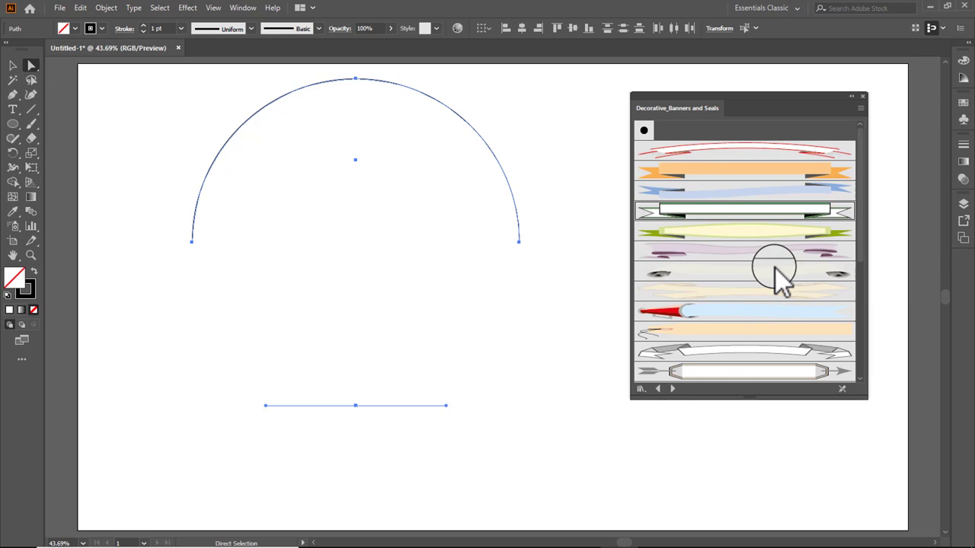
- Try green, orange, red, arrow and diamond banners on the arc, ending on the white tube banner
click(749, 216)
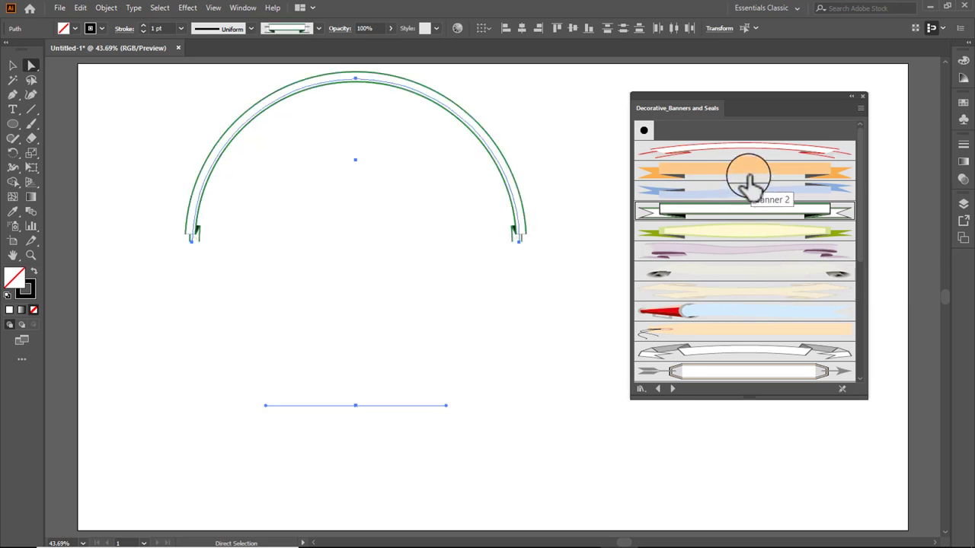
click(746, 170)
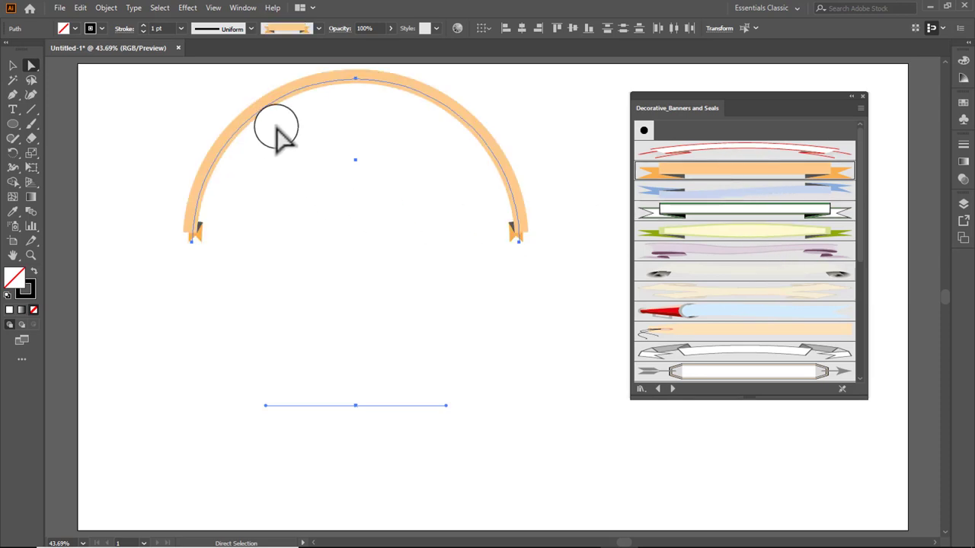
click(717, 148)
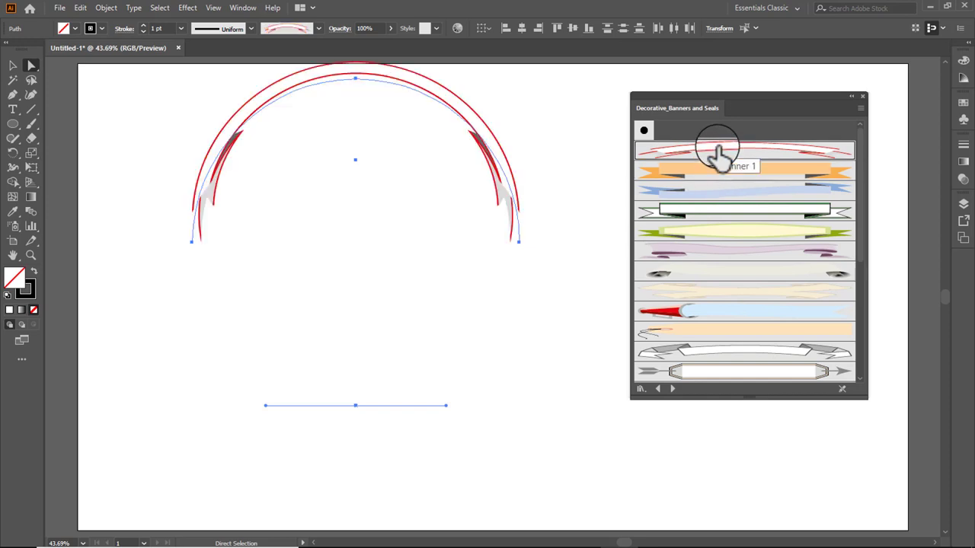
scroll(720, 242, down, 3)
scroll(723, 245, down, 3)
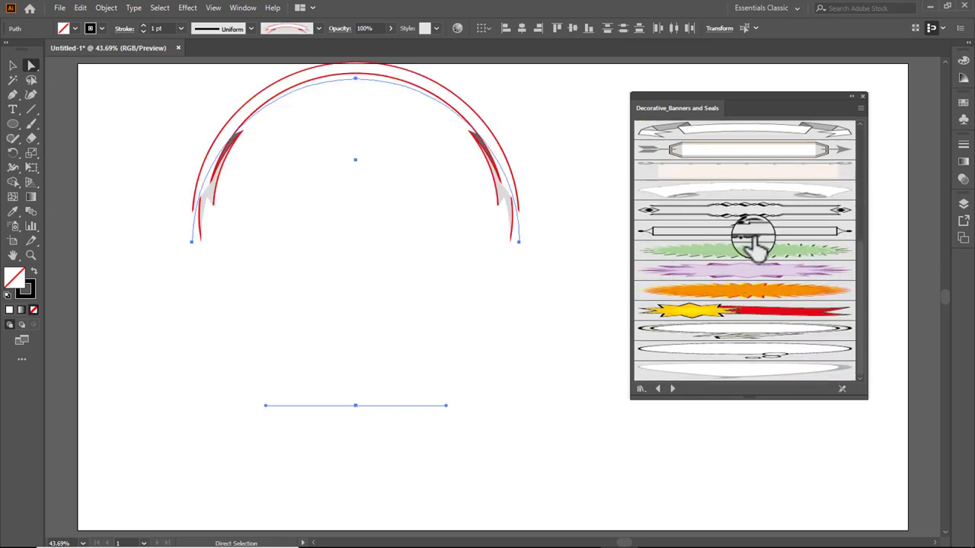
click(750, 230)
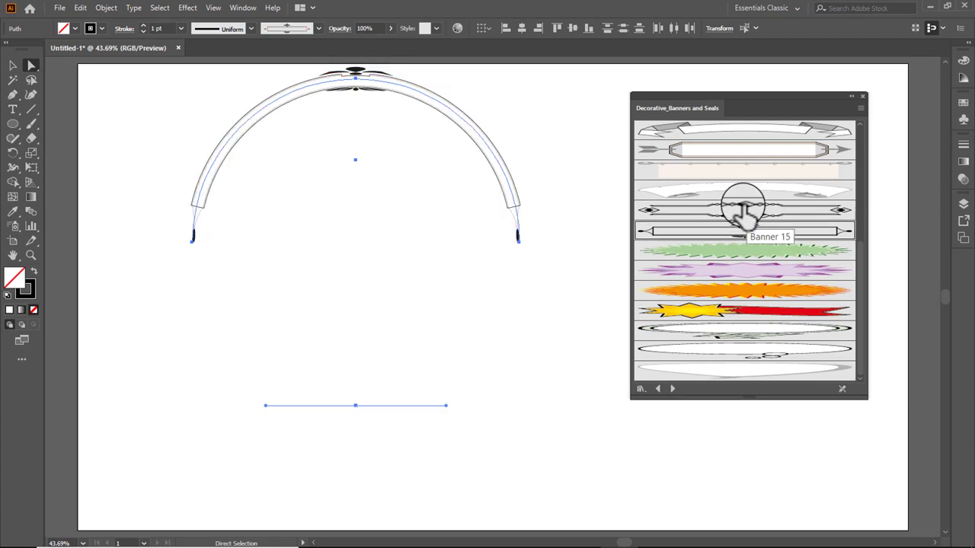
click(745, 210)
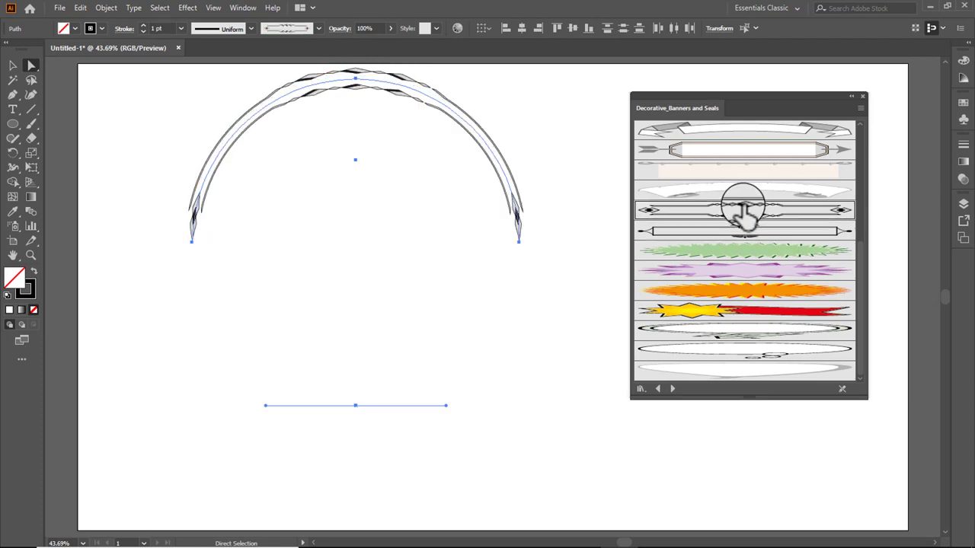
click(738, 152)
scroll(718, 283, up, 5)
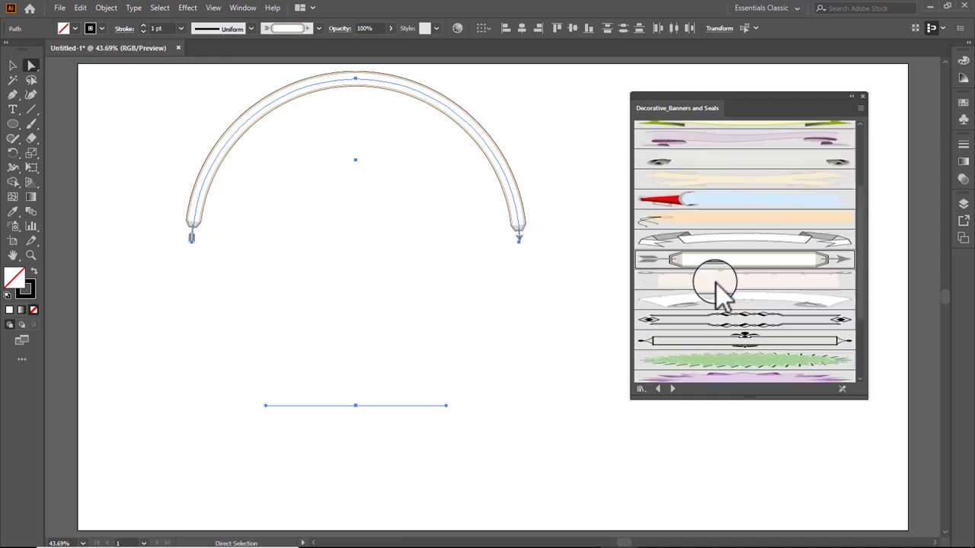
scroll(719, 293, up, 5)
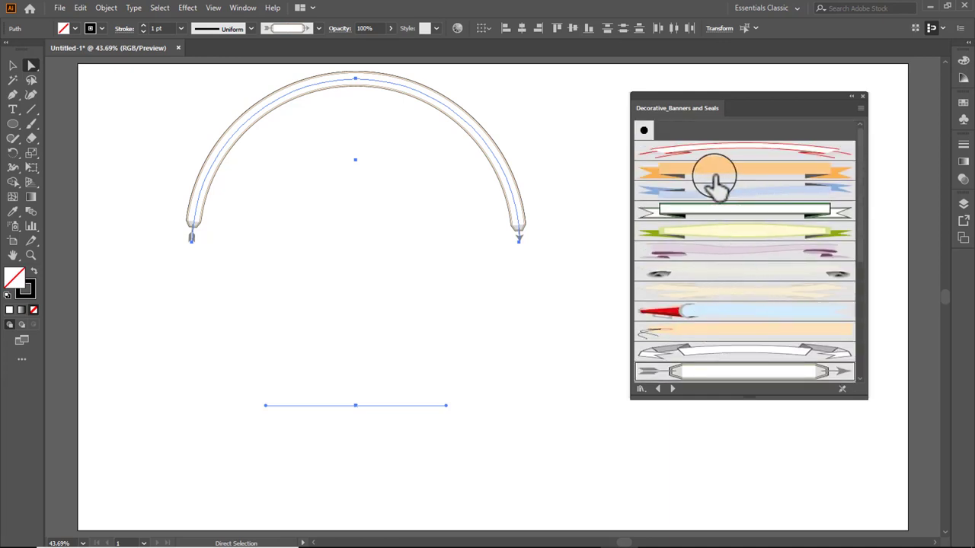
- Open the Borders_Novelty library and draw a 515 × 440 px rectangle, deleting a stray one
click(660, 388)
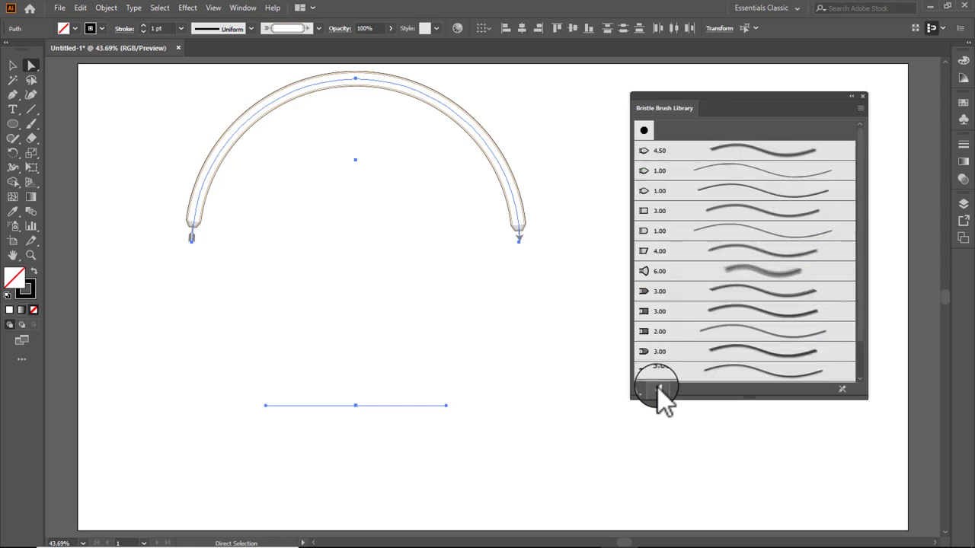
click(660, 389)
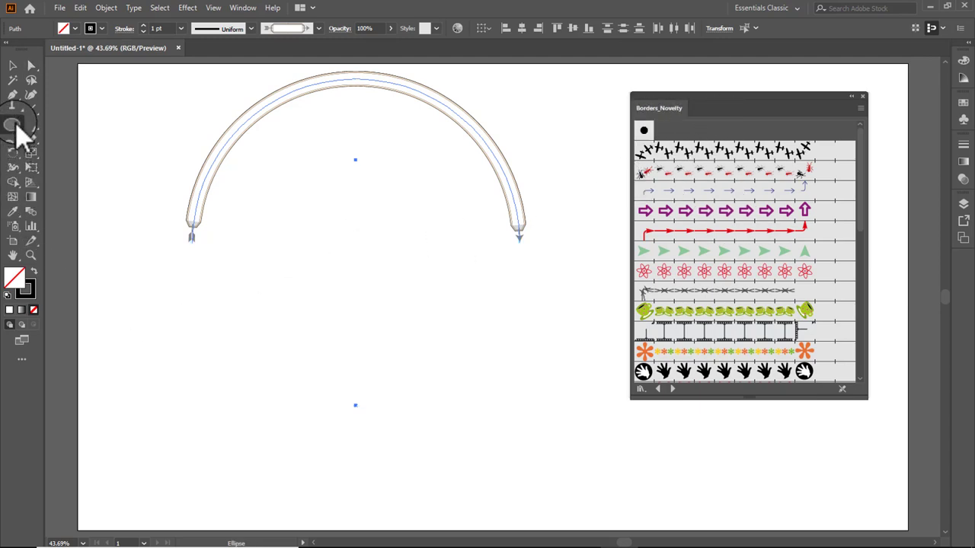
drag(15, 124, 53, 125)
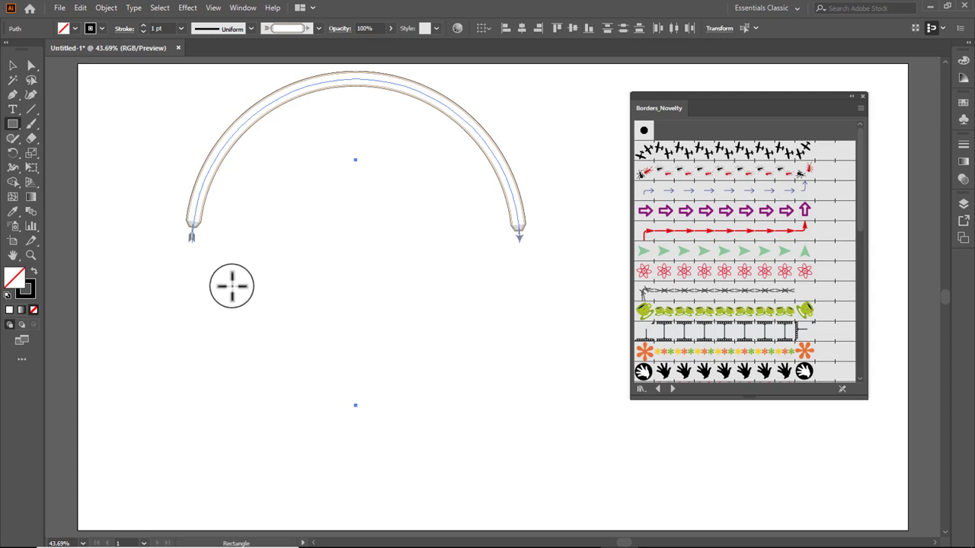
drag(231, 285, 455, 475)
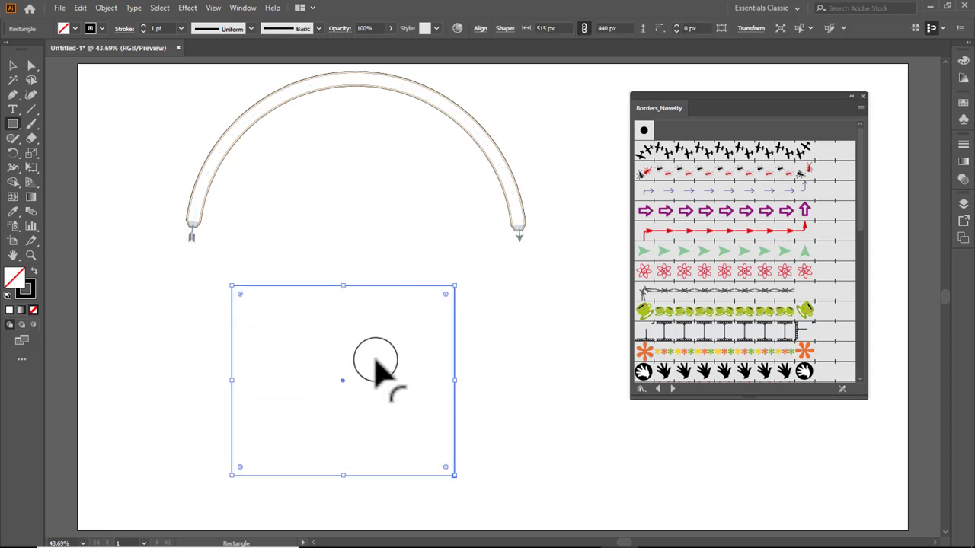
drag(336, 285, 343, 226)
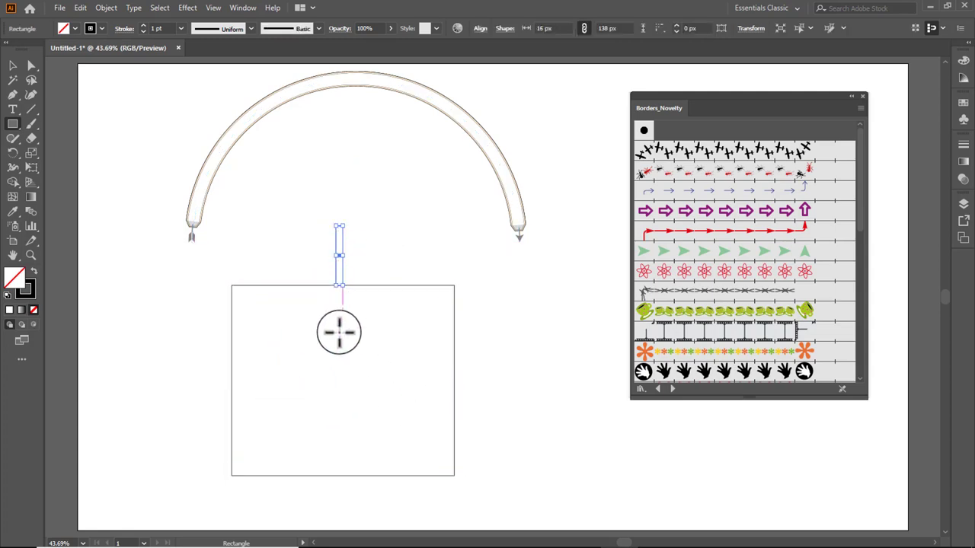
key(Delete)
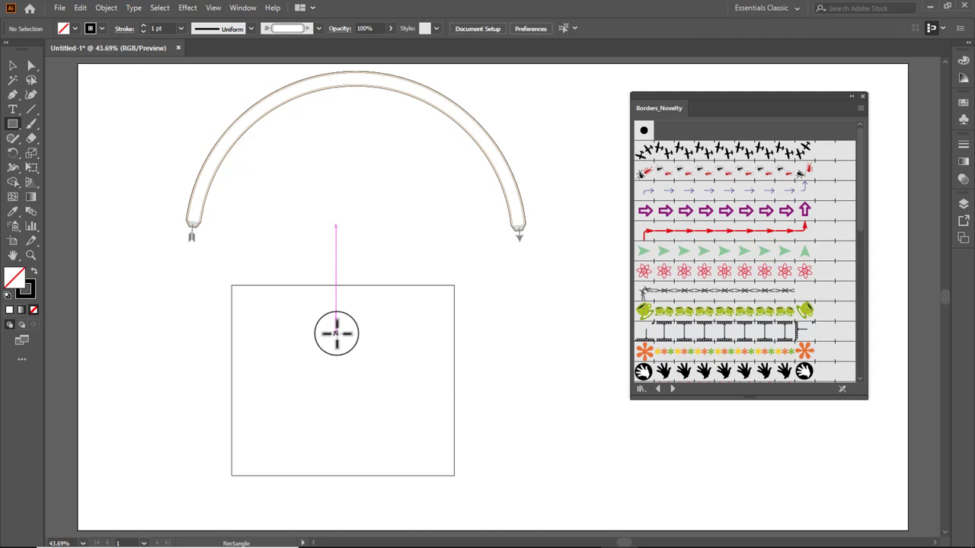
- Move the rectangle up to sit just below the arc
click(12, 65)
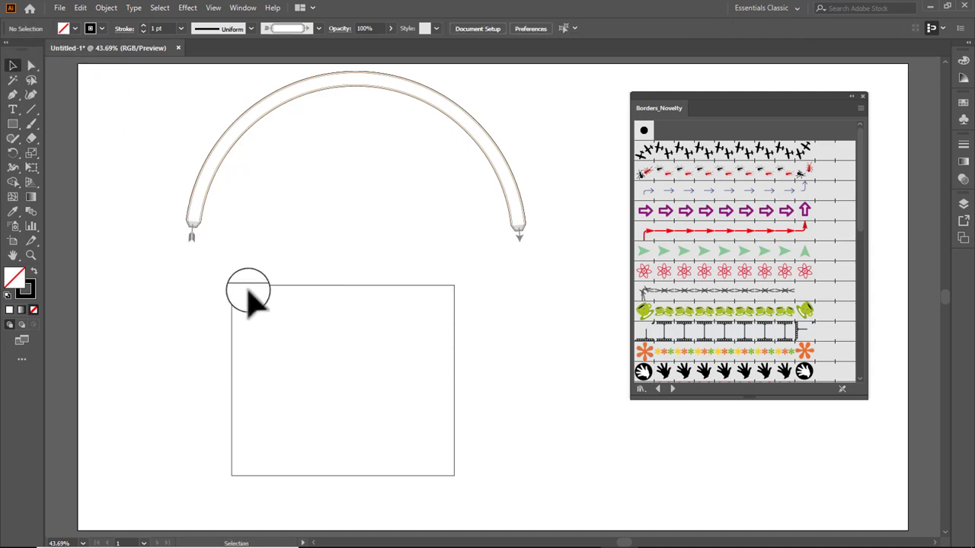
drag(294, 337, 472, 381)
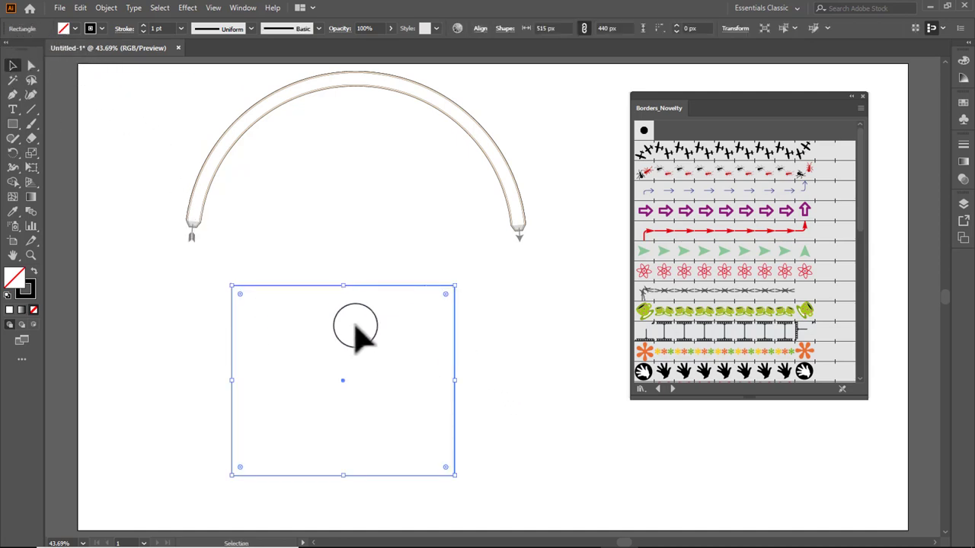
drag(357, 370, 343, 288)
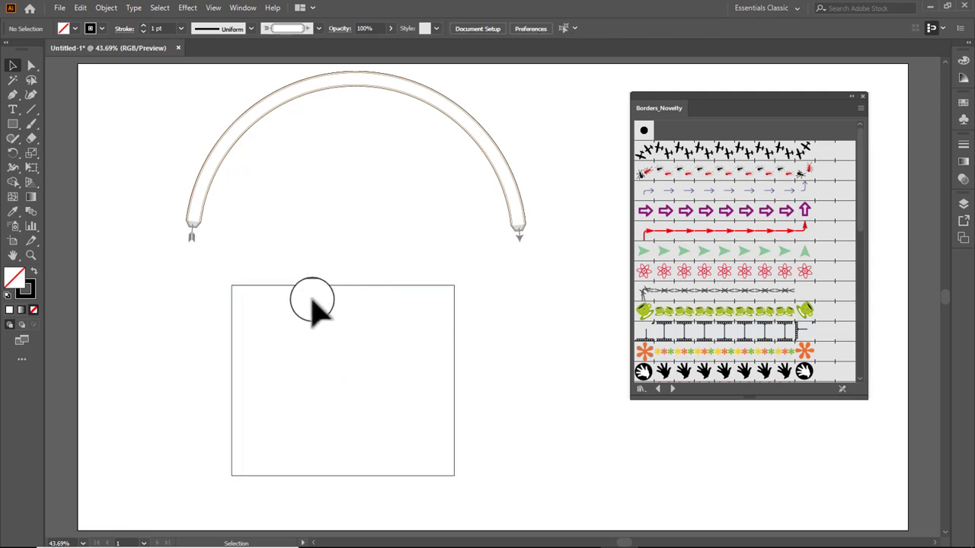
drag(196, 270, 337, 385)
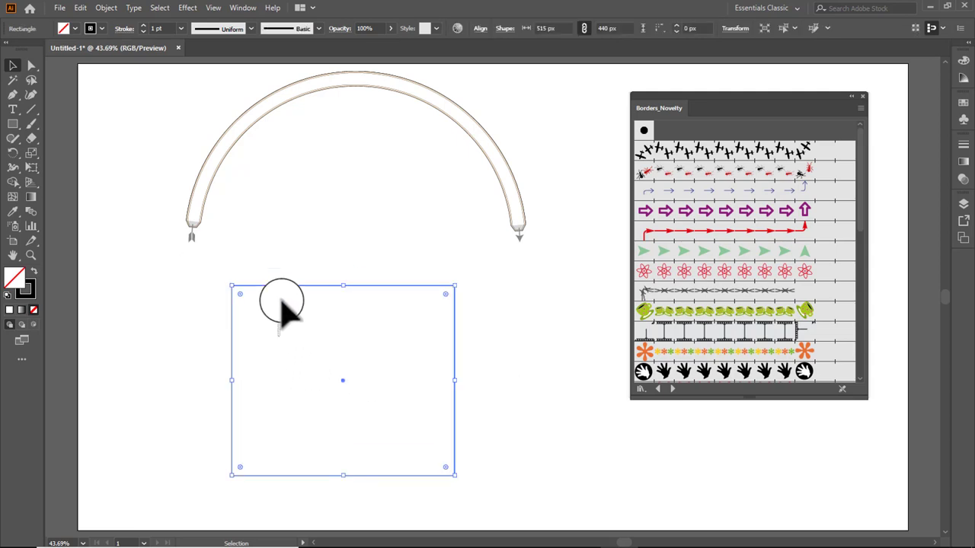
drag(285, 286, 294, 234)
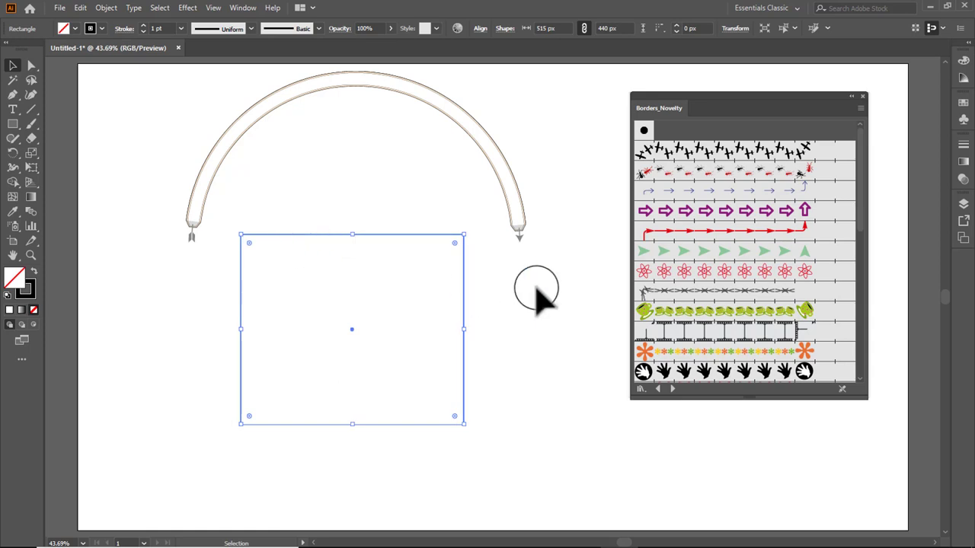
- Border the rectangle with purple arrows, zoom into its corner, then switch to the ants border
click(694, 214)
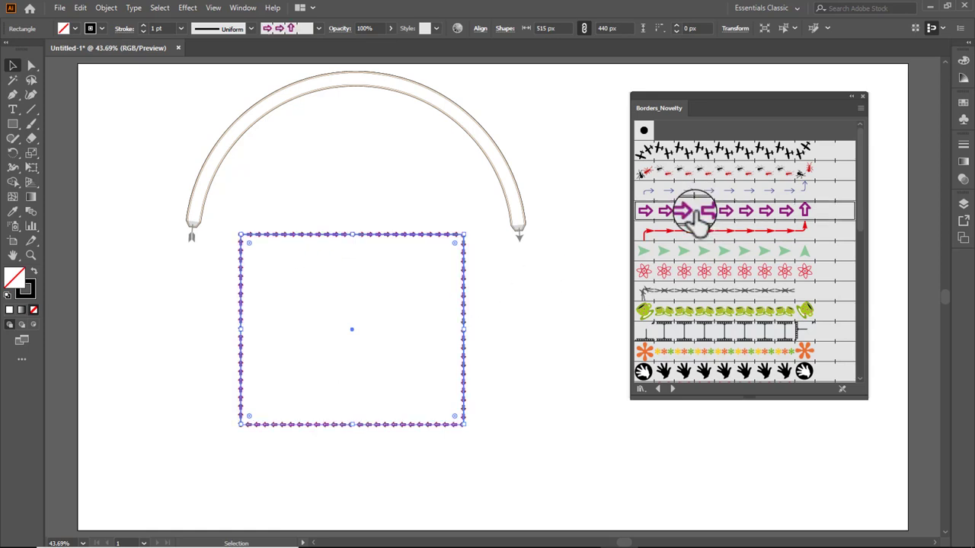
click(31, 255)
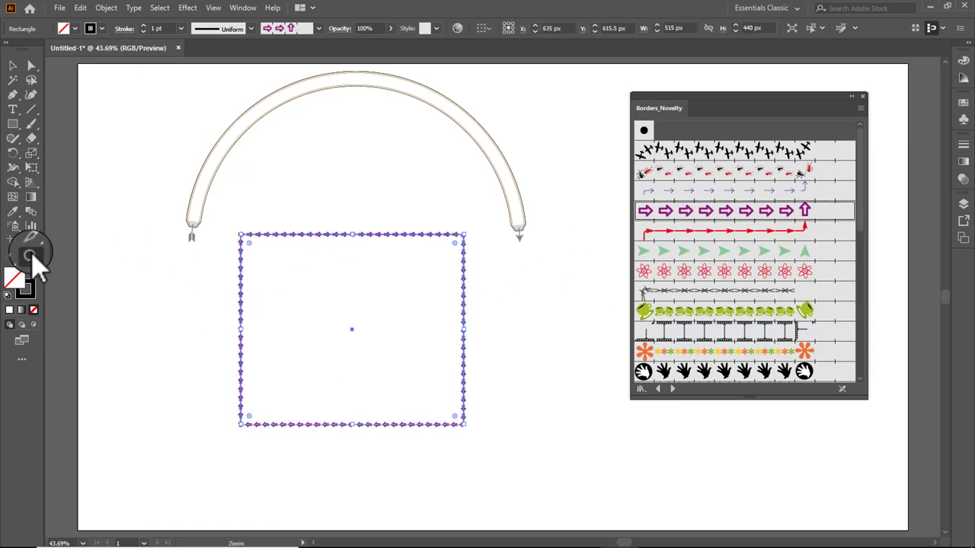
drag(226, 225, 280, 262)
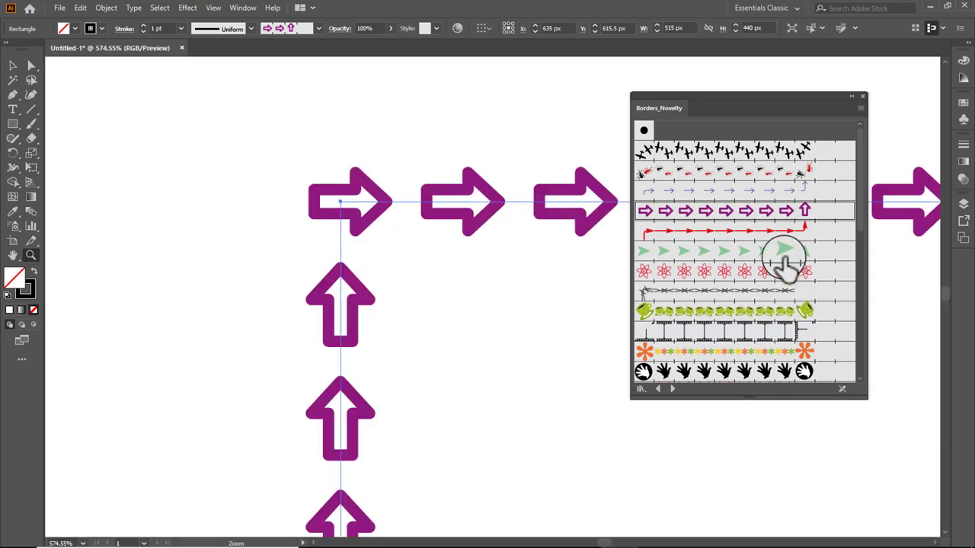
click(733, 173)
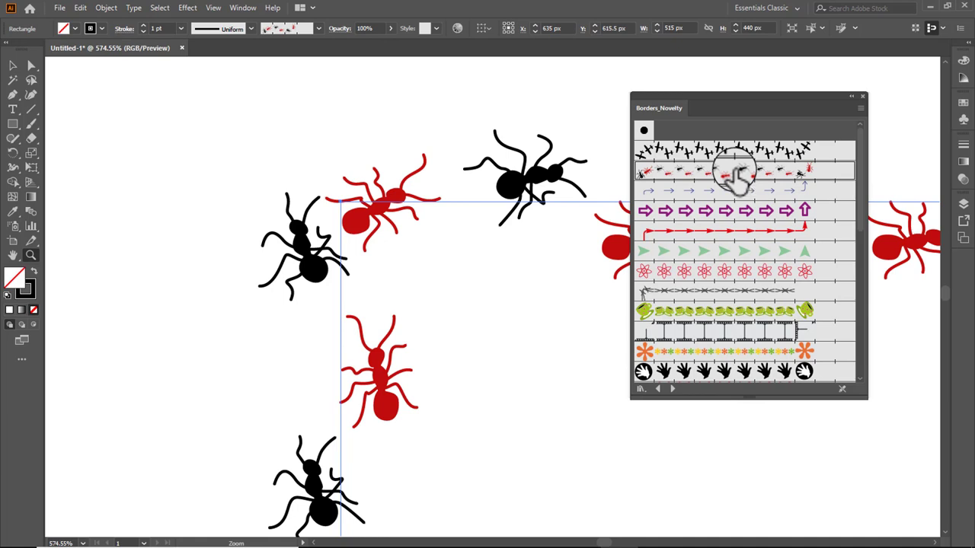
click(319, 29)
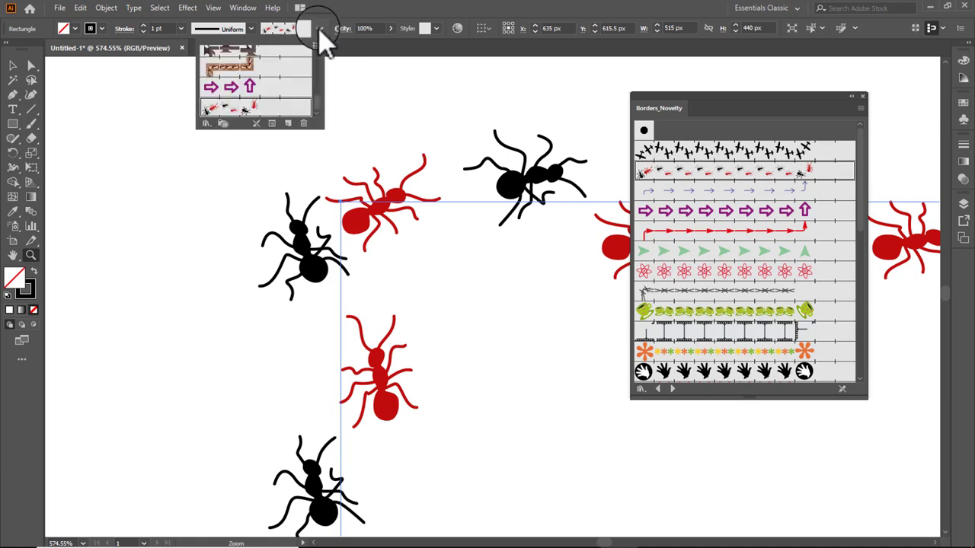
- Scale the Ants pattern brush to 10% and apply it to the existing border
double_click(232, 108)
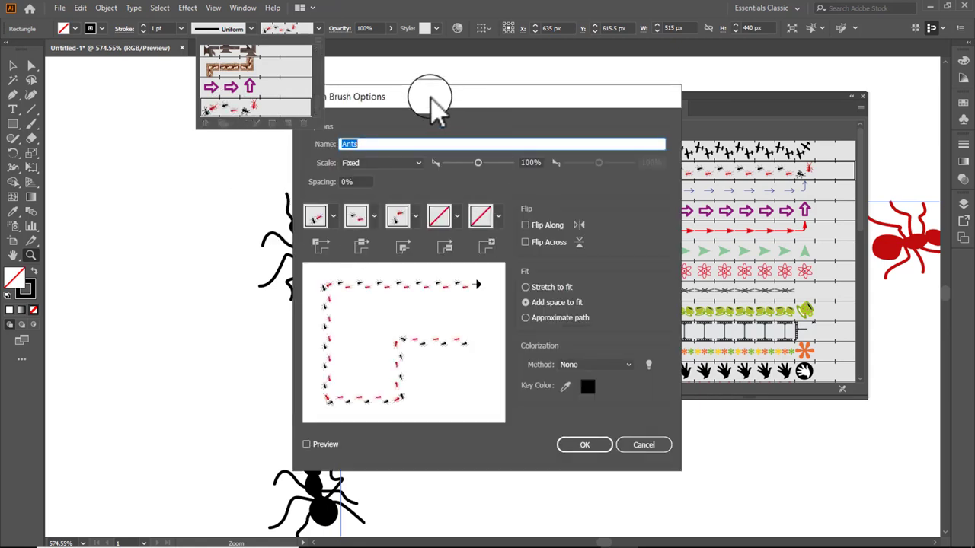
drag(430, 107, 594, 113)
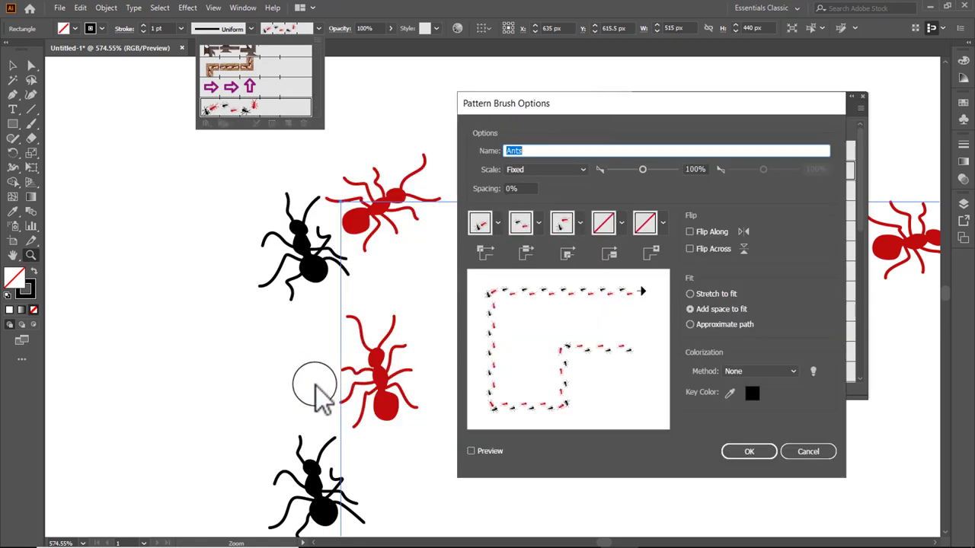
click(642, 169)
click(480, 454)
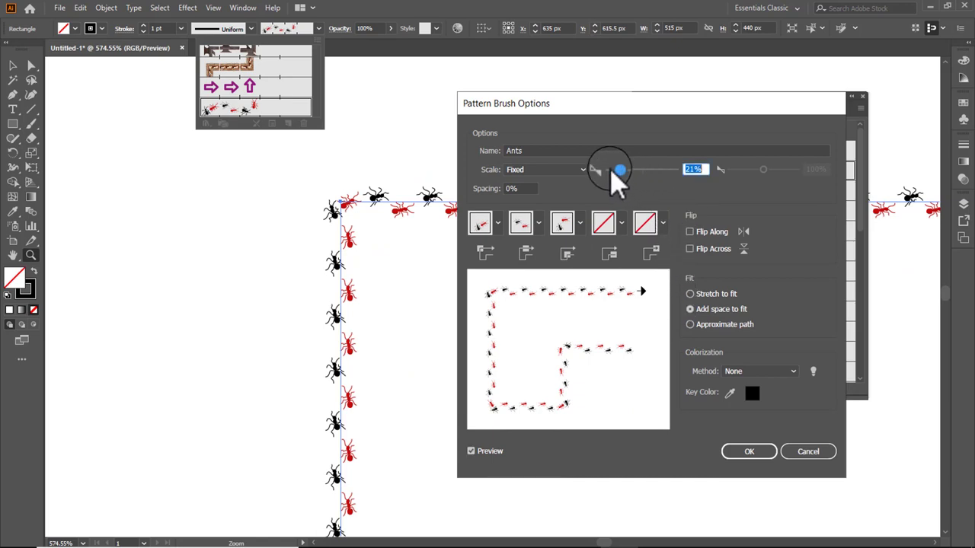
mouse_move(613, 170)
mouse_down()
mouse_move(653, 170)
mouse_move(629, 176)
mouse_up()
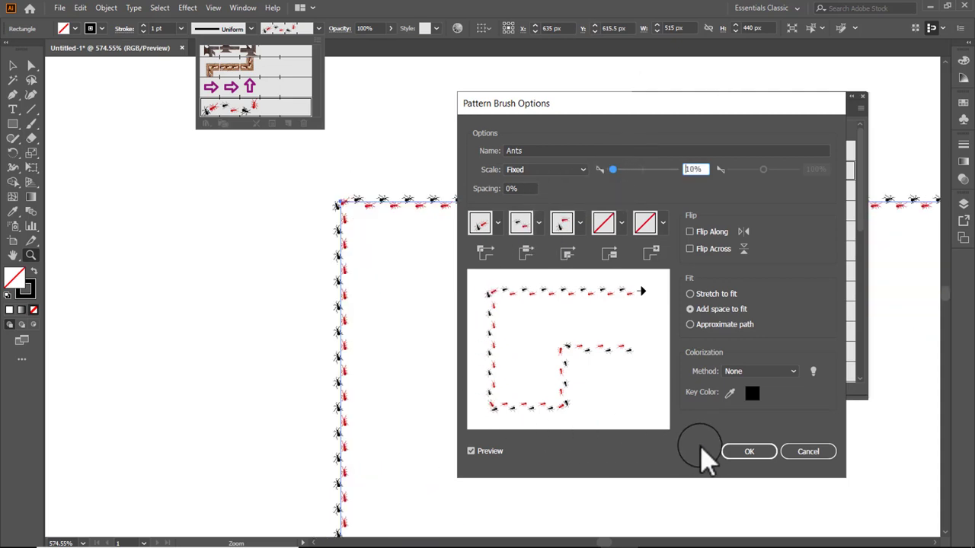
click(743, 454)
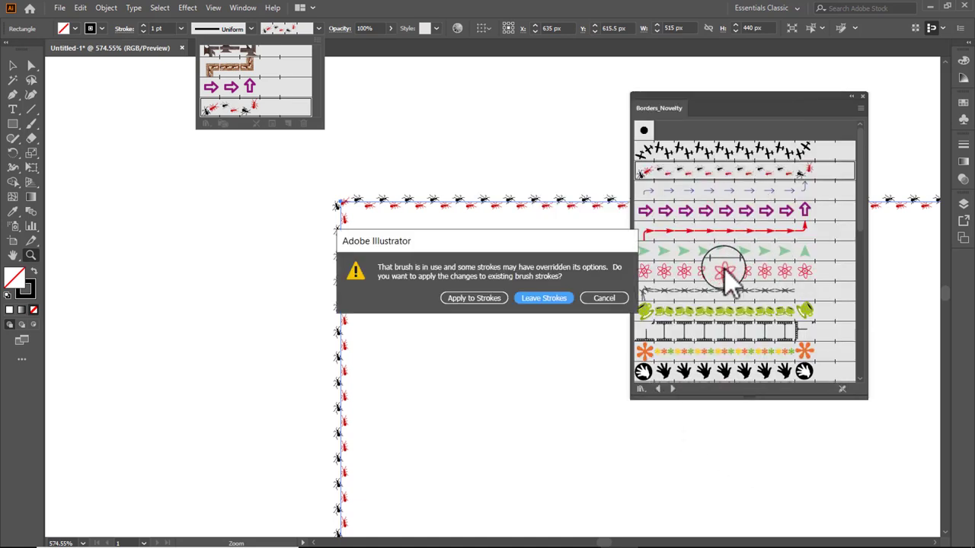
click(466, 298)
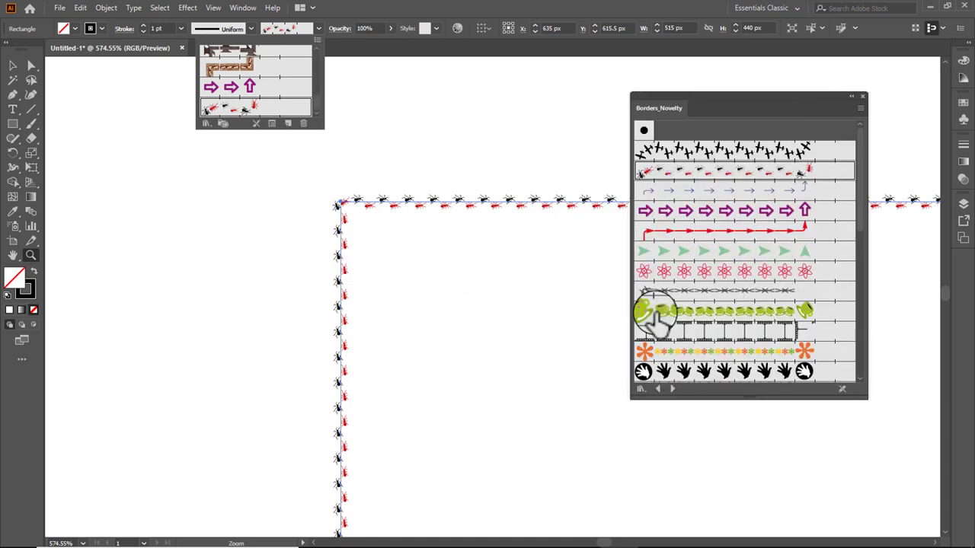
key(Escape)
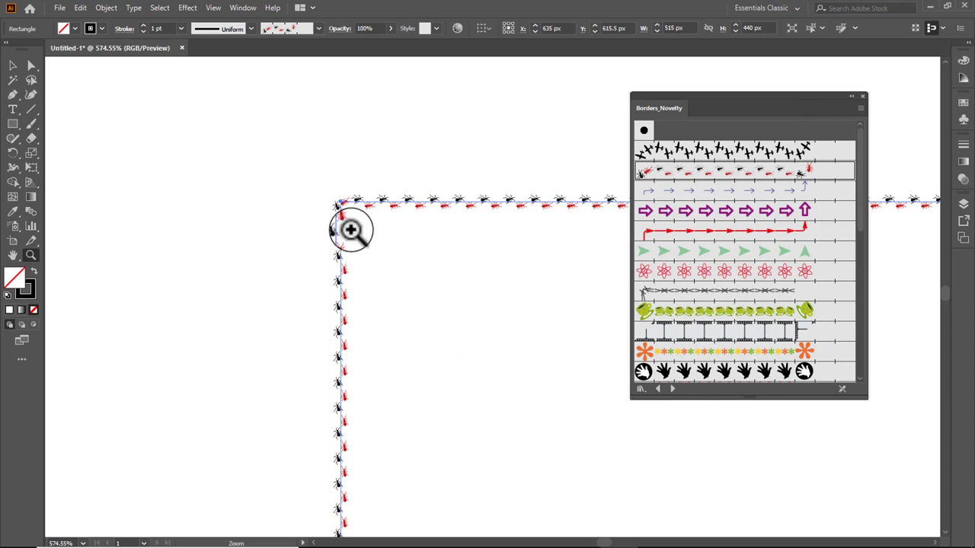
- Move the rectangle up and left and switch its border to the red Atom brush
click(14, 67)
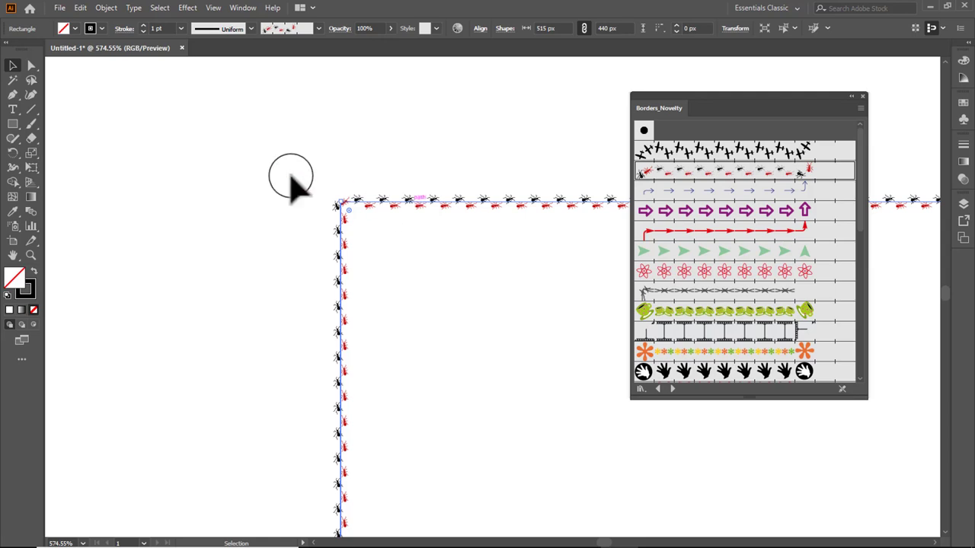
drag(290, 175, 257, 174)
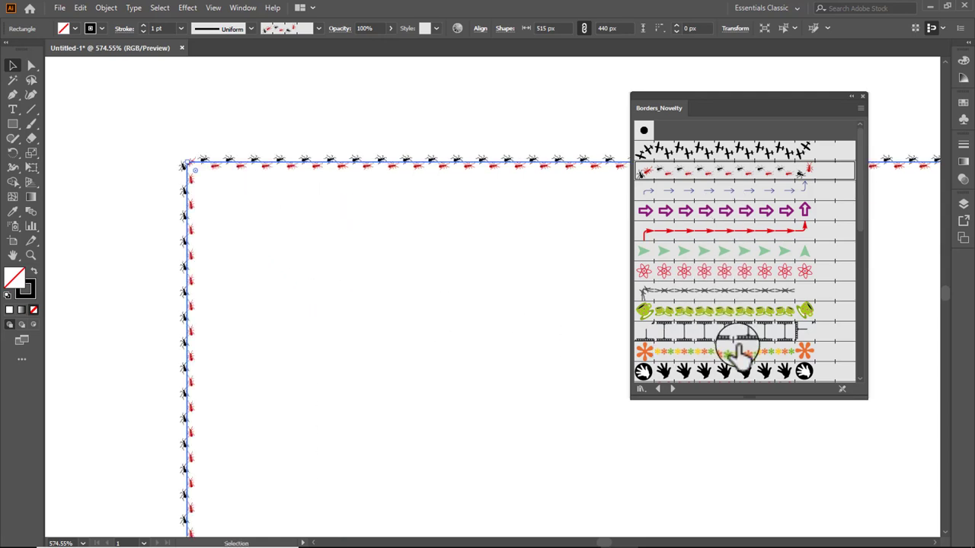
click(722, 278)
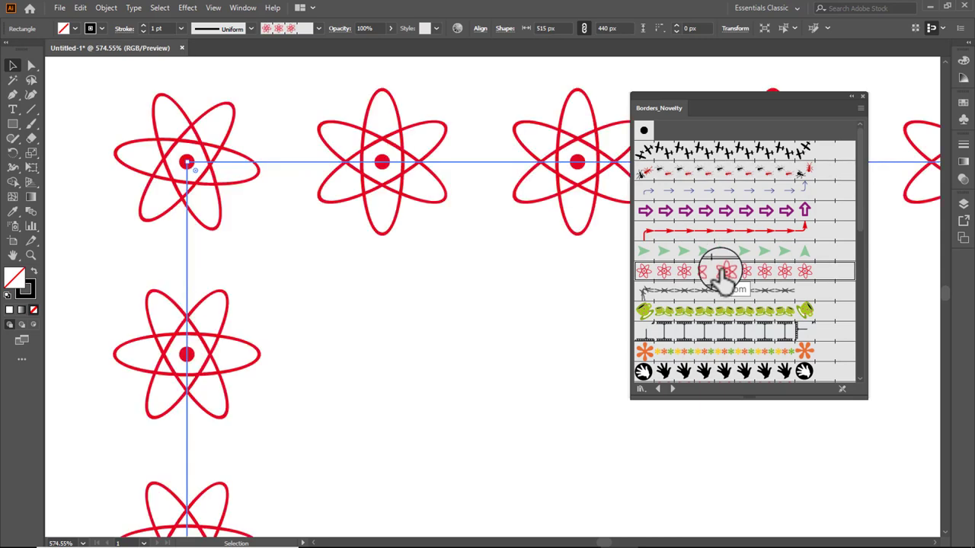
click(320, 31)
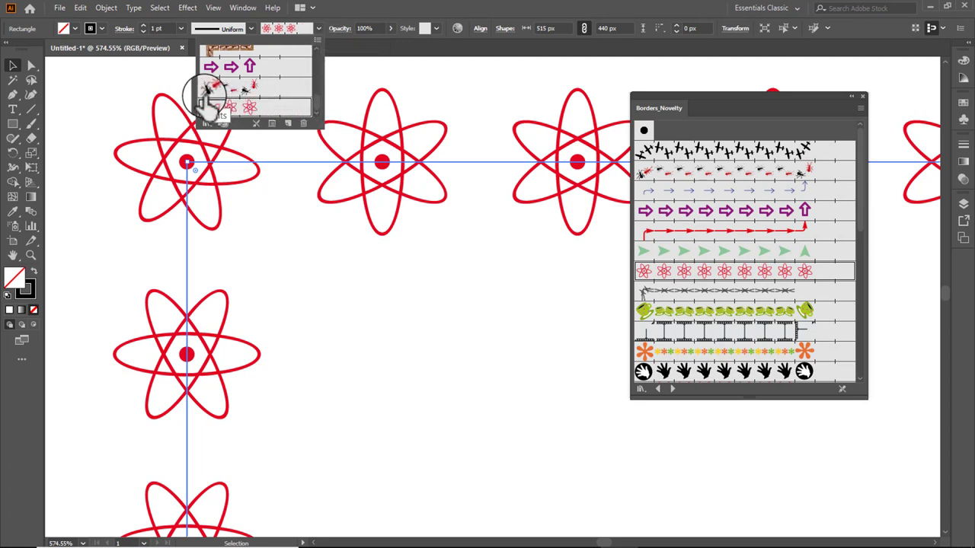
- Set the Atom brush scale to 17%, keep the original corner tile, and apply to strokes
double_click(258, 109)
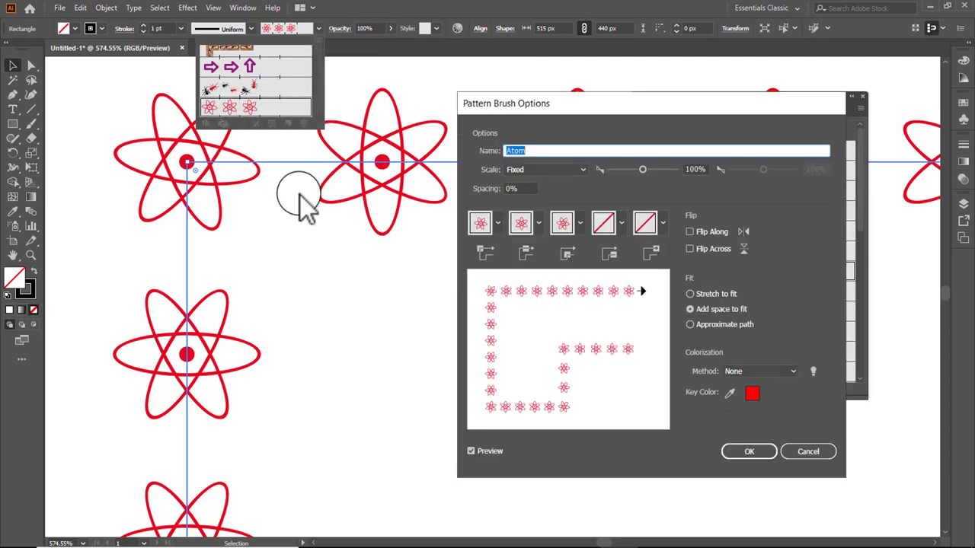
drag(642, 169, 610, 169)
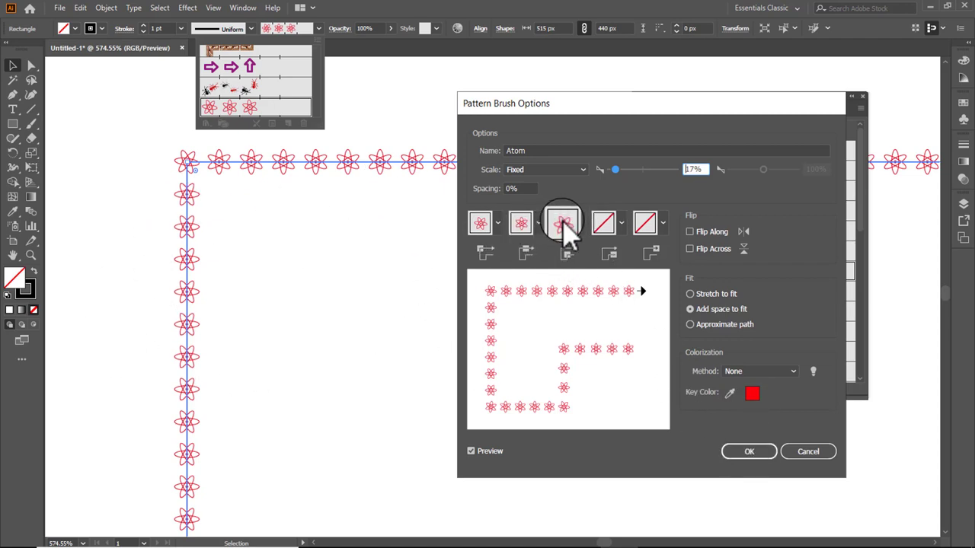
click(497, 225)
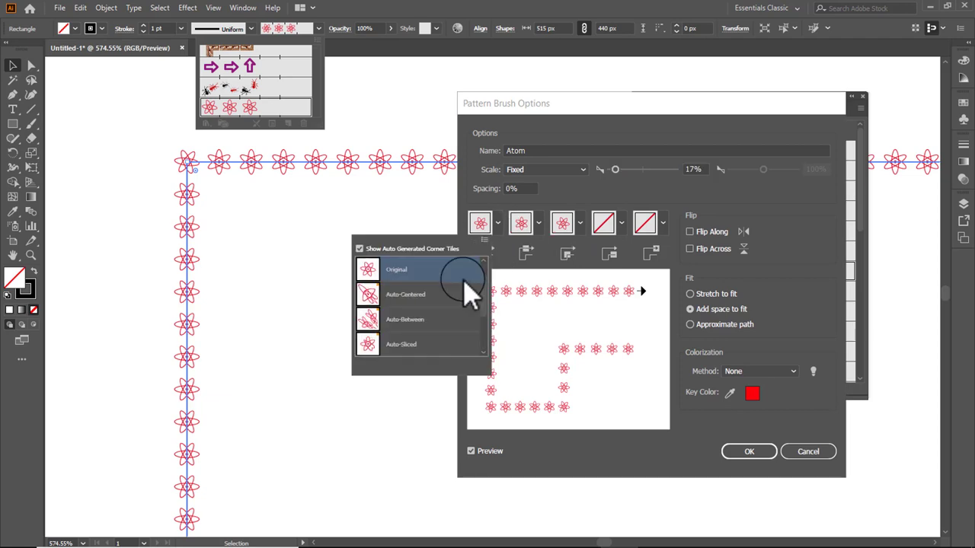
click(500, 224)
click(750, 449)
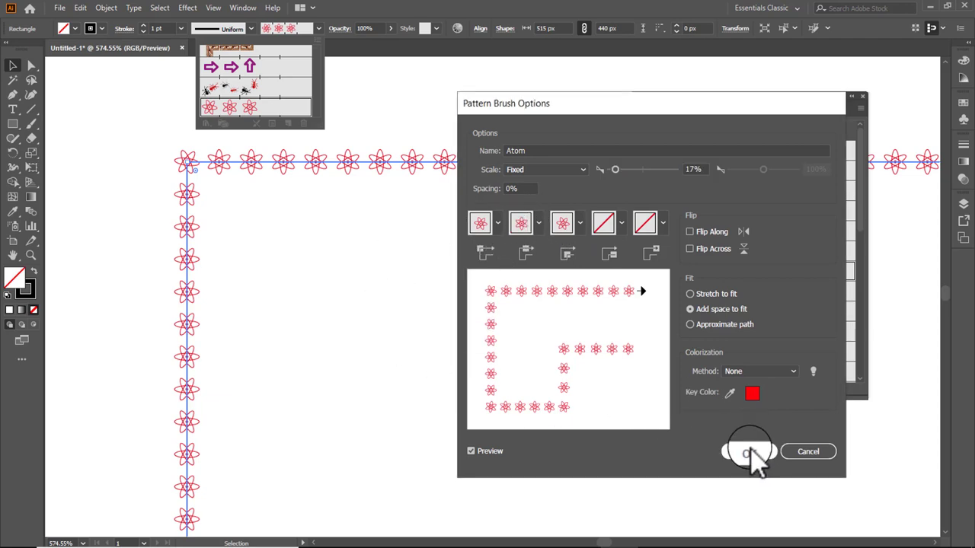
click(470, 298)
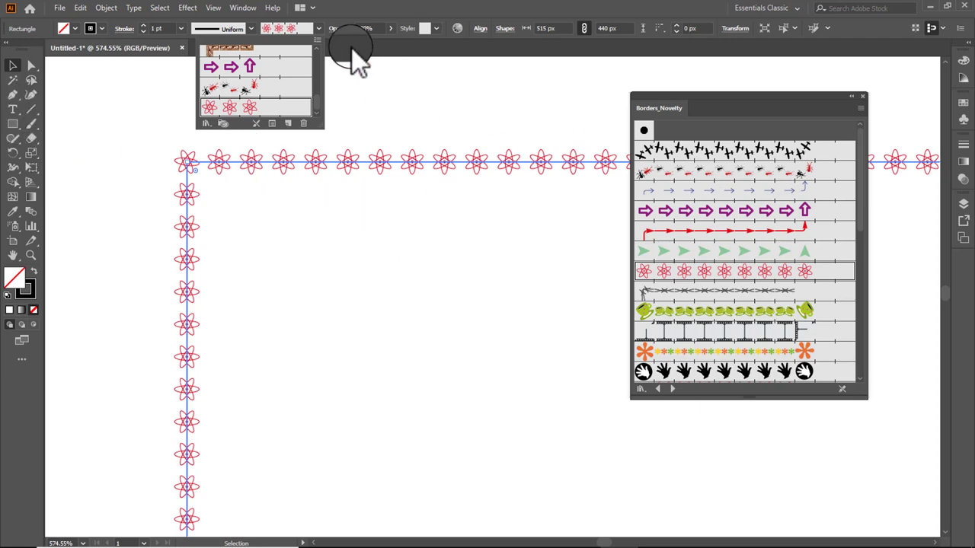
- Move the Borders_Novelty panel left and change the border from Flowers to Filmstrip
click(318, 29)
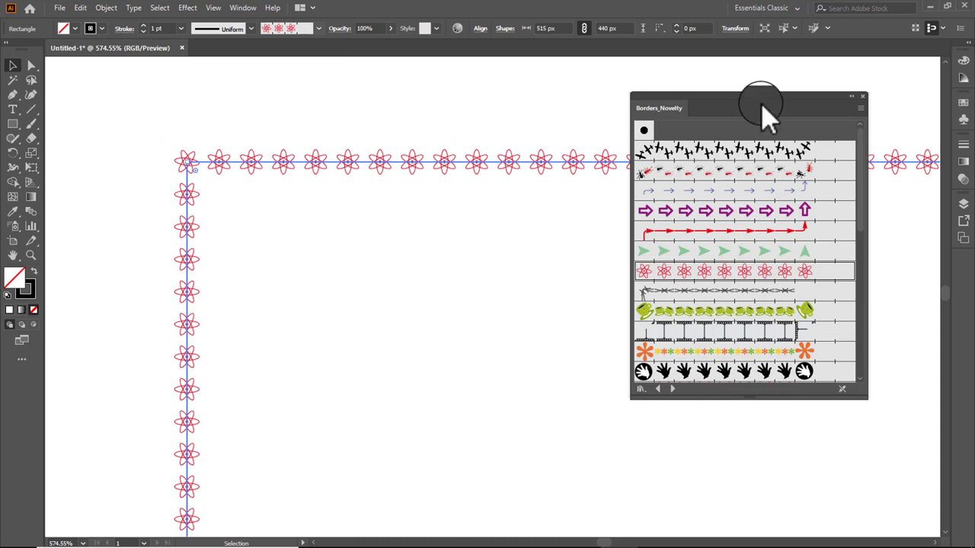
drag(761, 107, 398, 99)
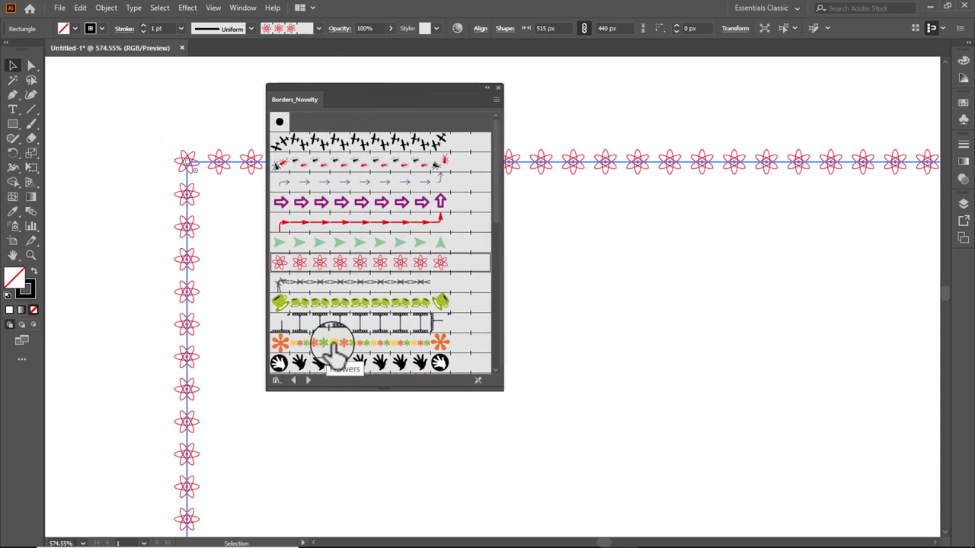
click(337, 347)
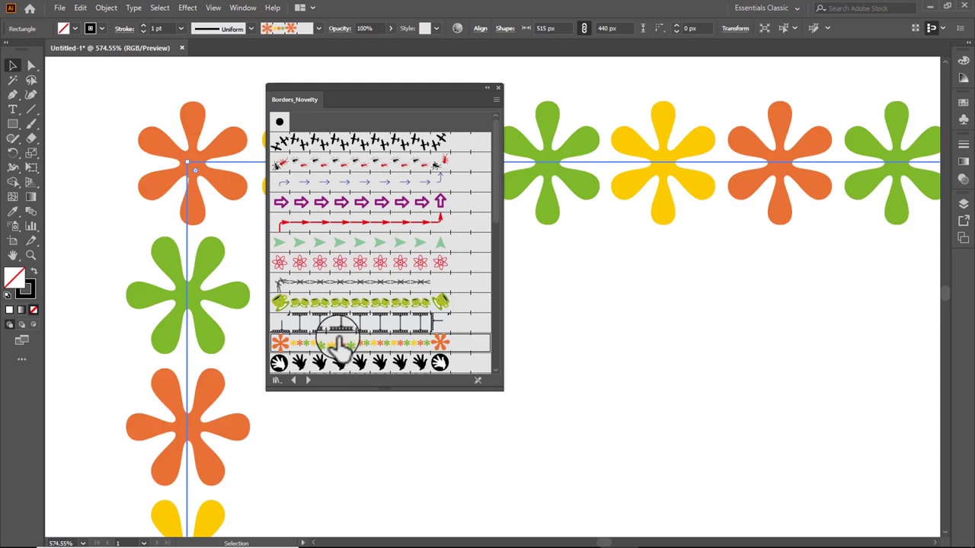
click(381, 324)
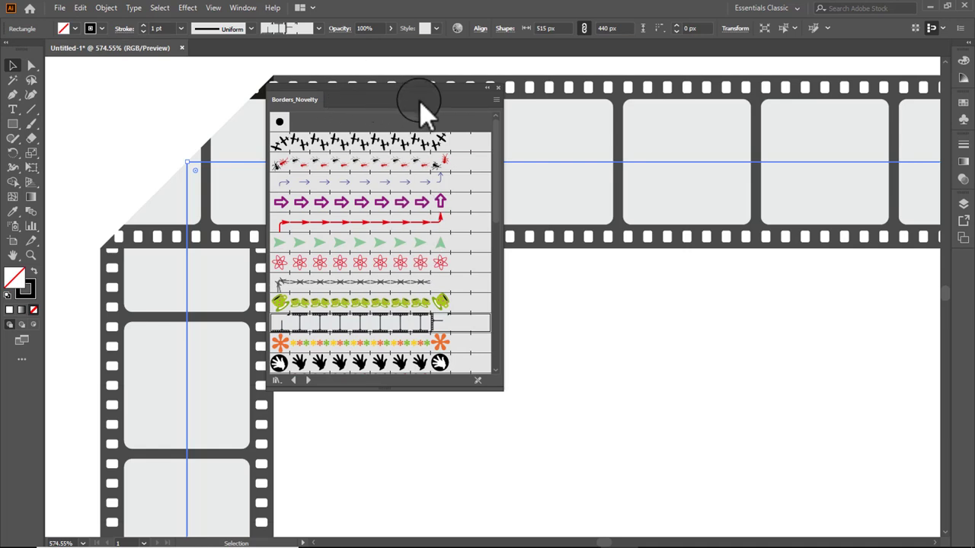
- Scale the Filmstrip pattern brush down to 19% for a thin film-strip outline
click(308, 28)
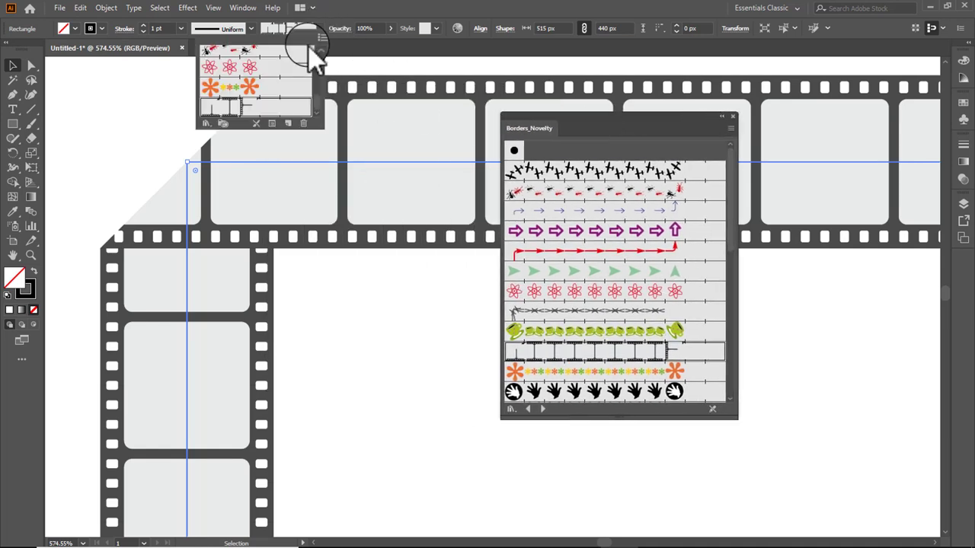
click(258, 109)
click(259, 109)
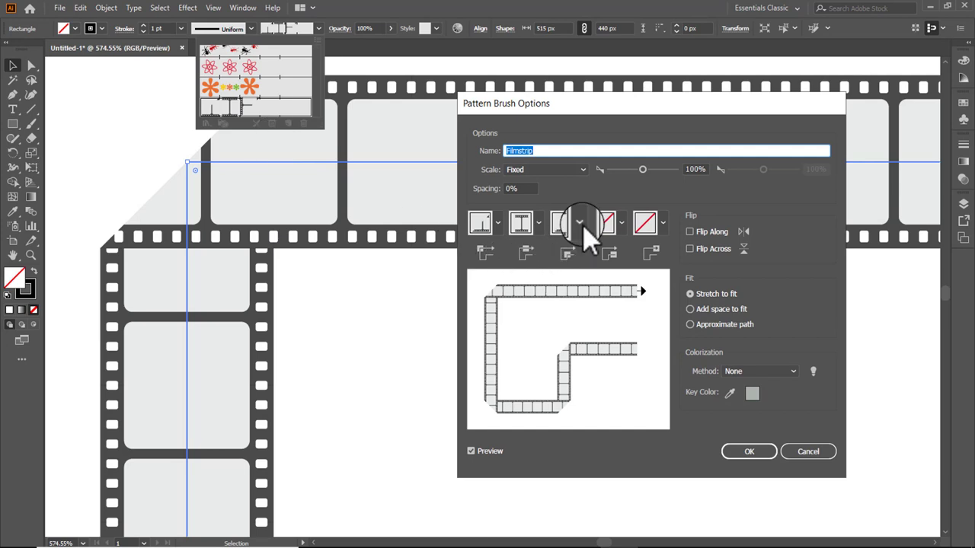
click(644, 171)
drag(643, 171, 630, 171)
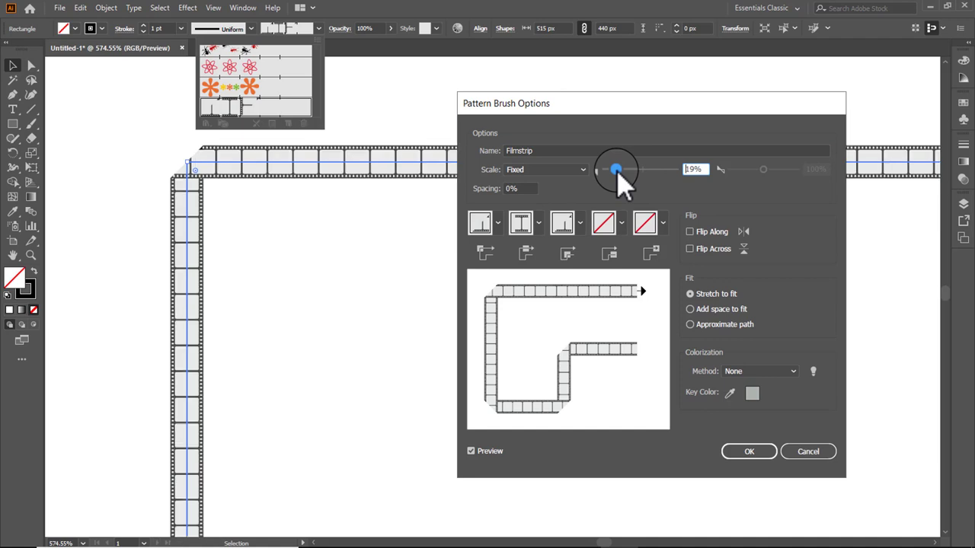
click(653, 391)
click(770, 455)
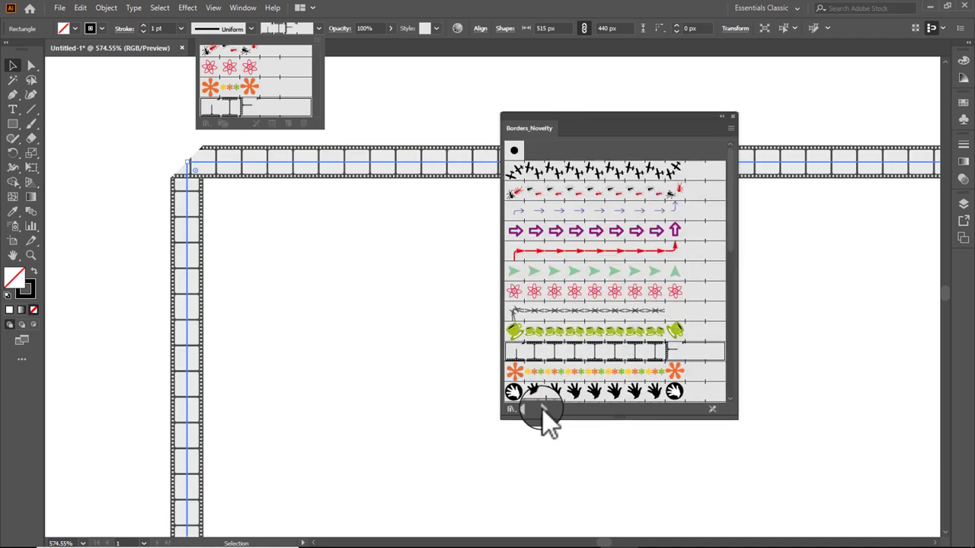
- Apply the new scale to the existing border, then try the red flower border
click(461, 359)
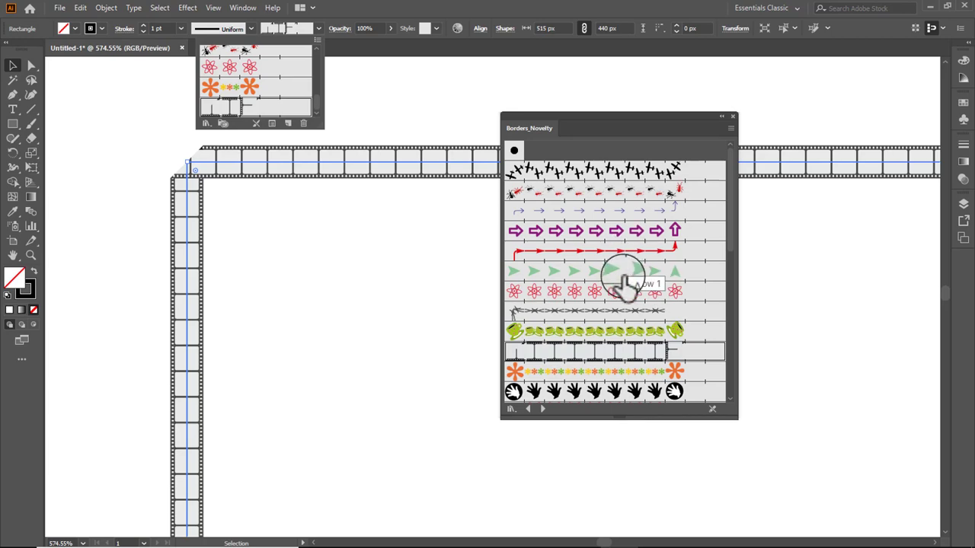
scroll(643, 297, down, 3)
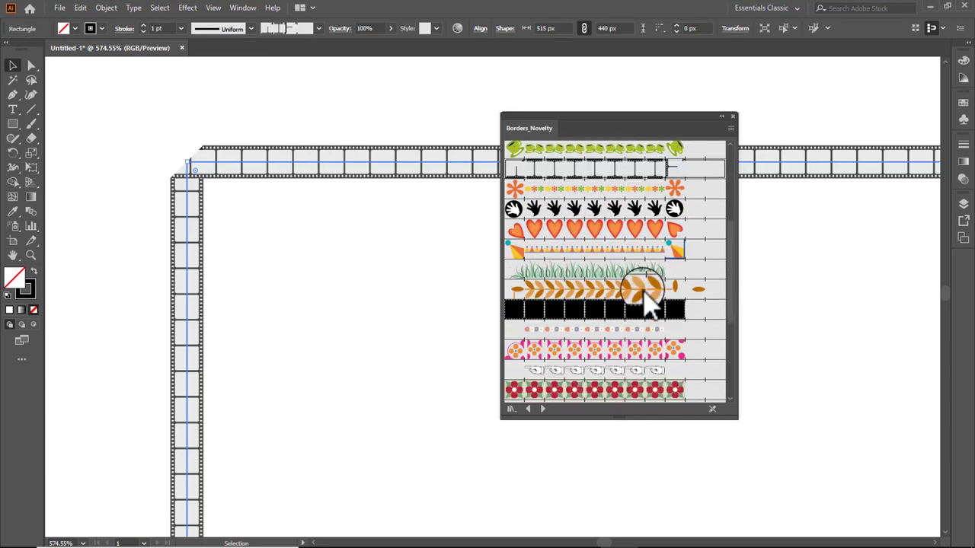
scroll(643, 297, down, 5)
scroll(644, 297, up, 2)
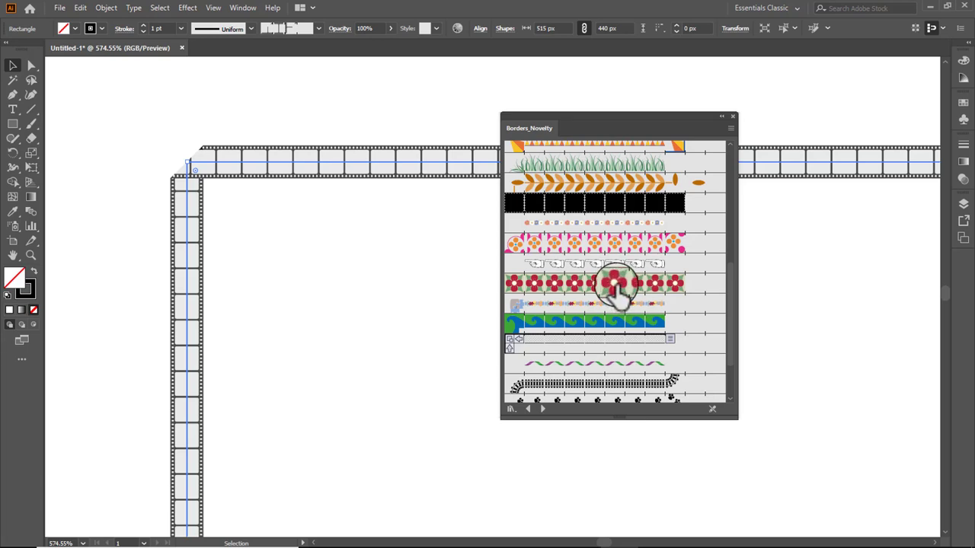
click(607, 286)
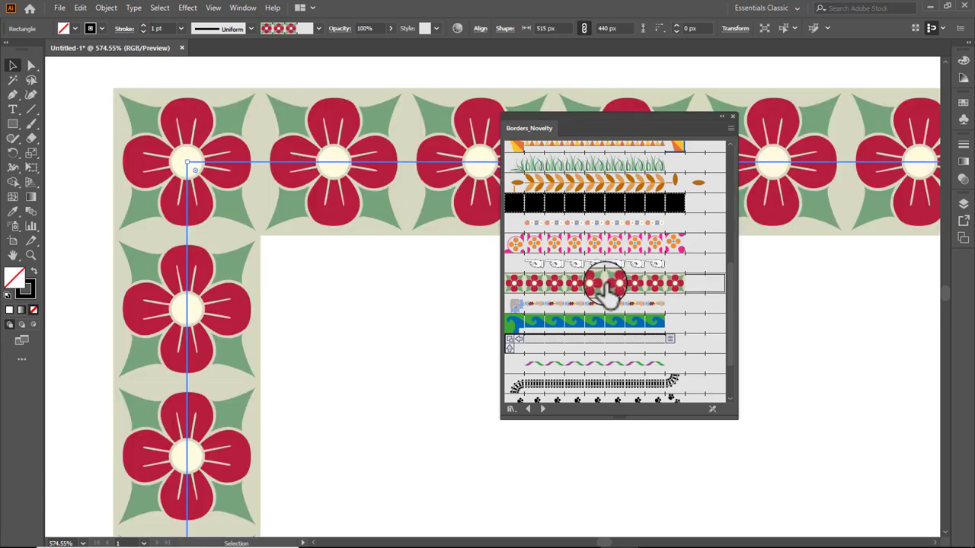
- Try the paw-print border, then settle on the large orange Laurel leaf border
scroll(607, 290, down, 2)
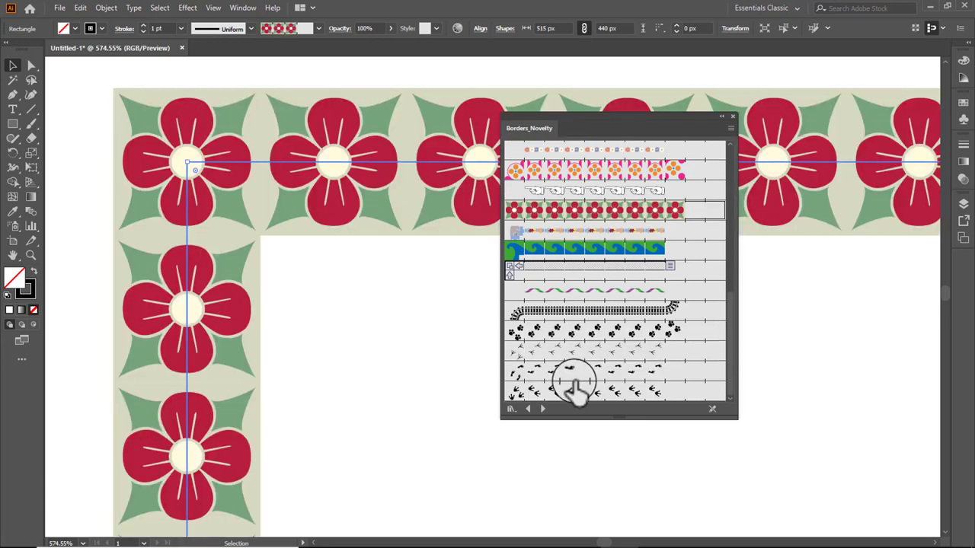
click(579, 330)
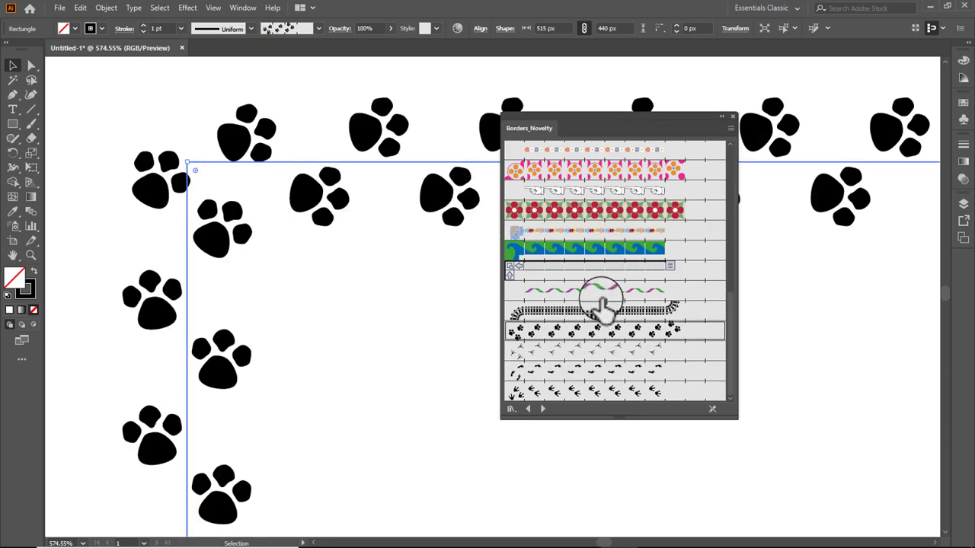
scroll(601, 303, up, 5)
scroll(601, 303, up, 5)
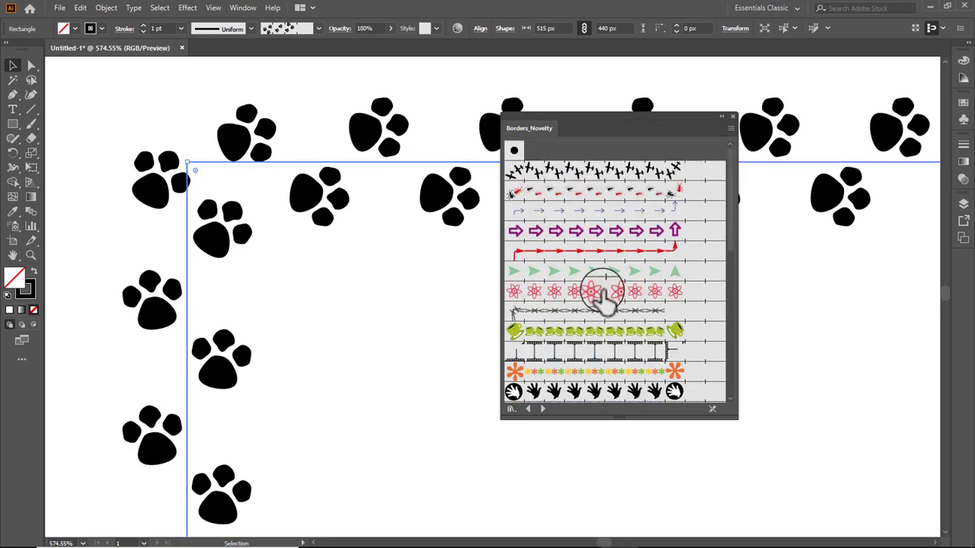
scroll(606, 297, down, 5)
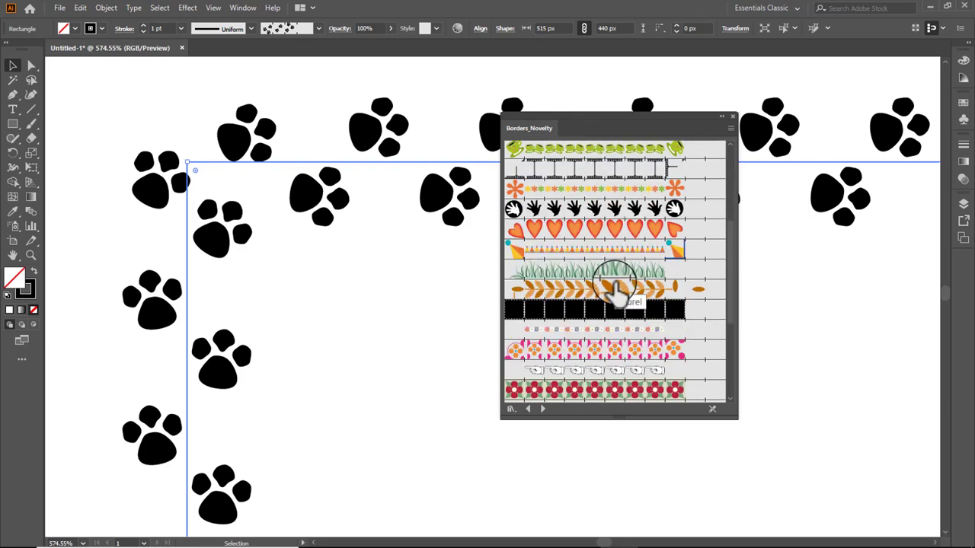
click(609, 289)
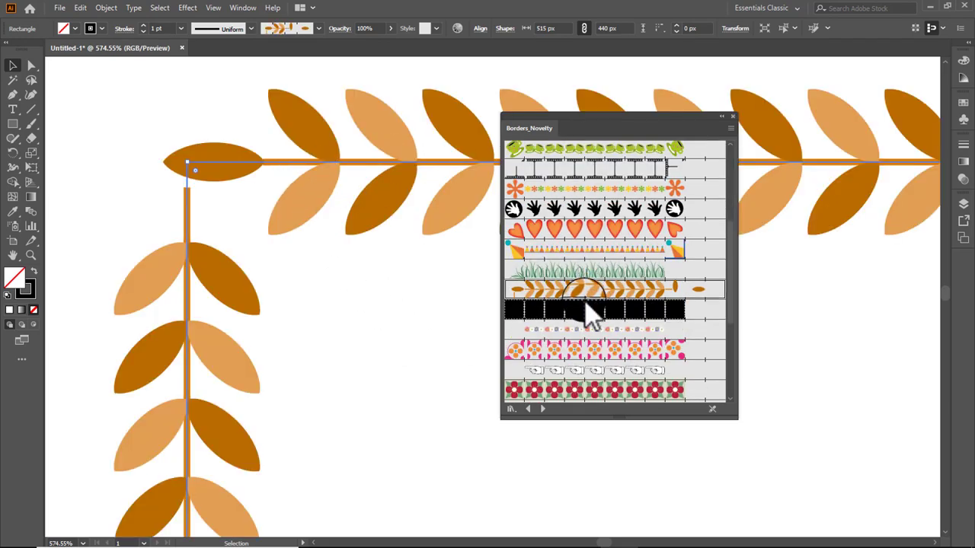
- Scale the Laurel pattern brush down to 25% so smaller orange leaves outline the rectangle
click(317, 29)
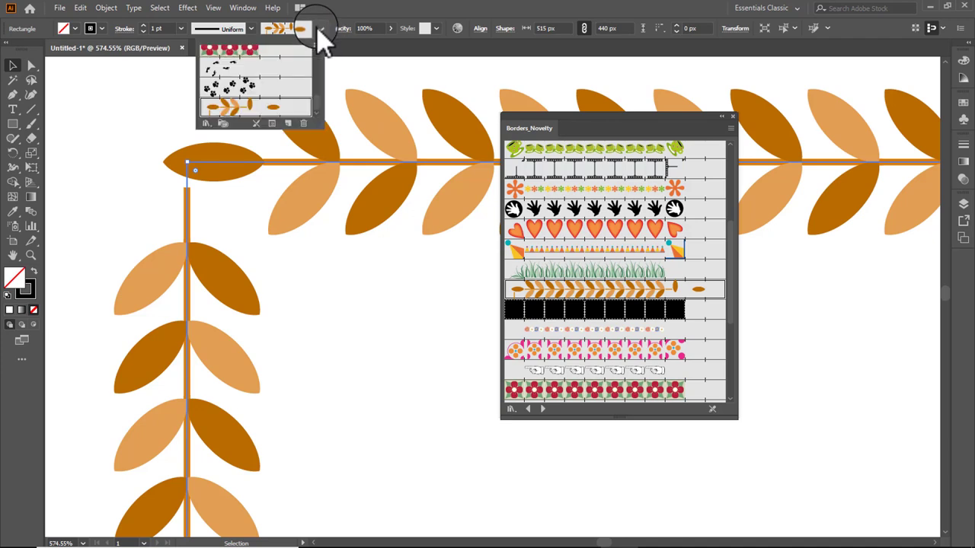
double_click(245, 113)
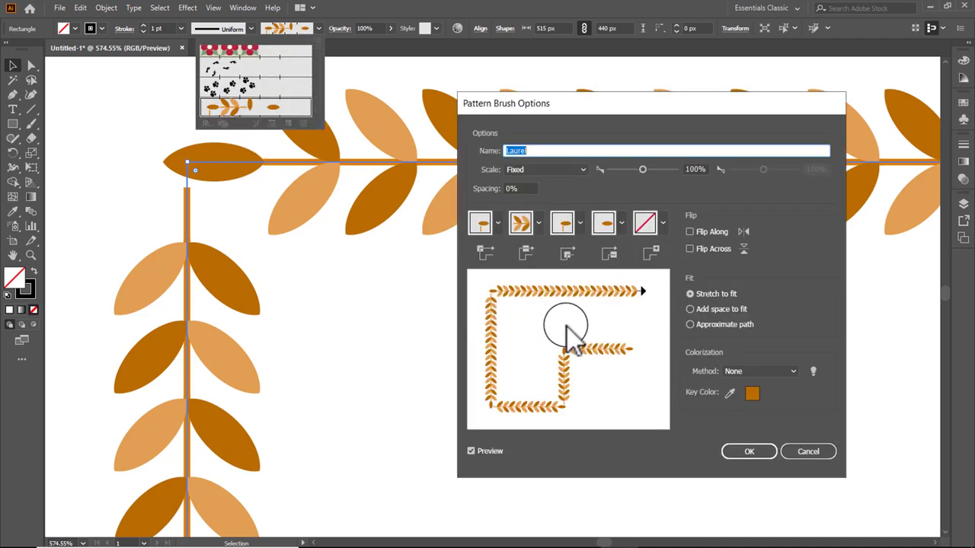
drag(641, 170, 614, 171)
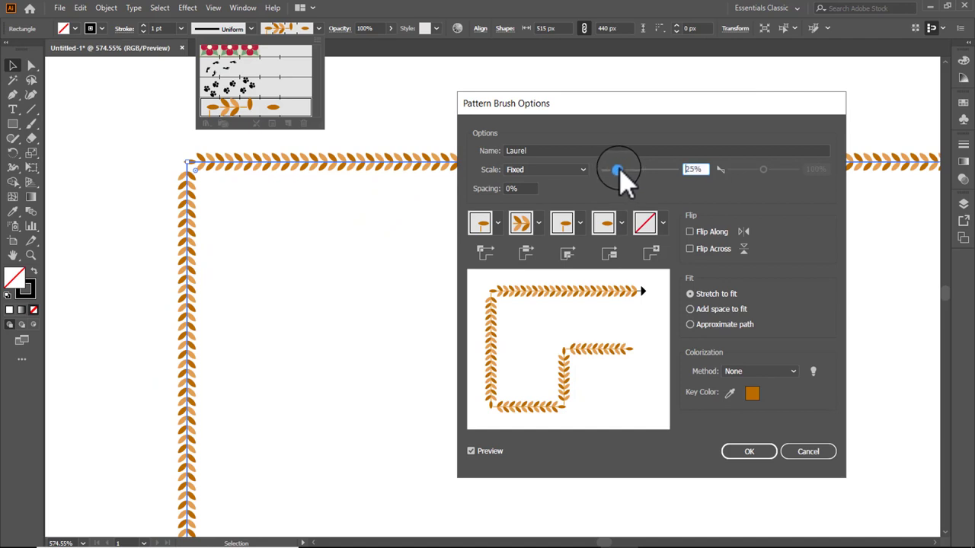
click(750, 454)
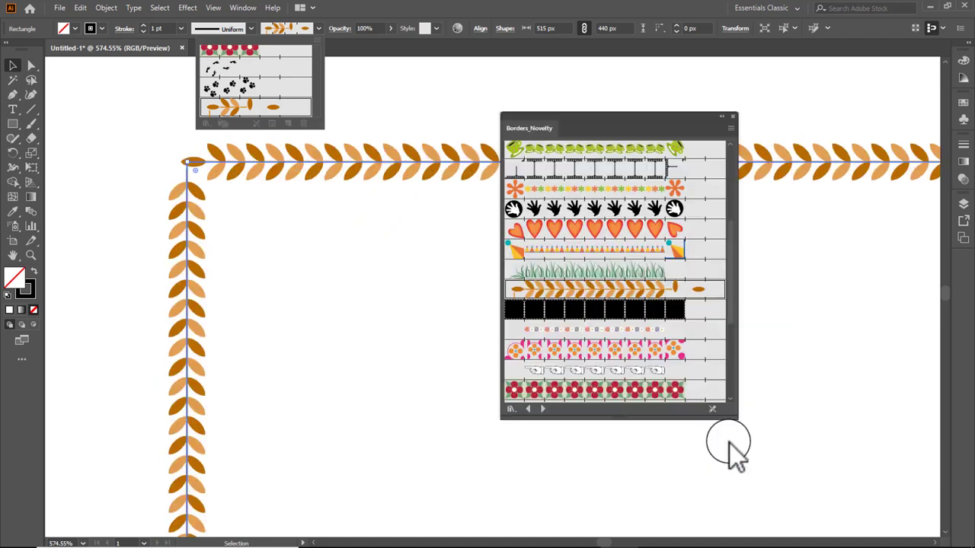
click(460, 301)
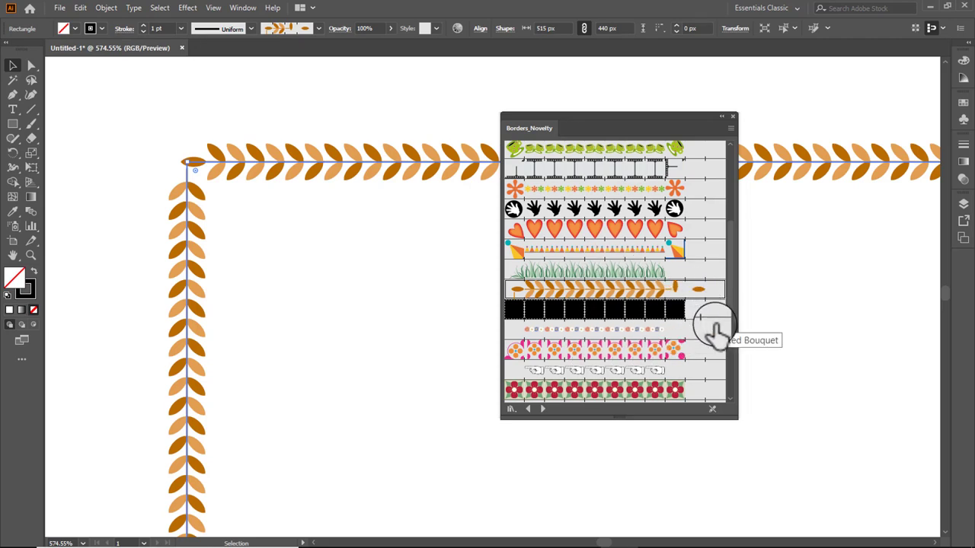
- Try the tea cup and flower borders, then apply the orange-red Hearts border to the rectangle
scroll(680, 335, down, 3)
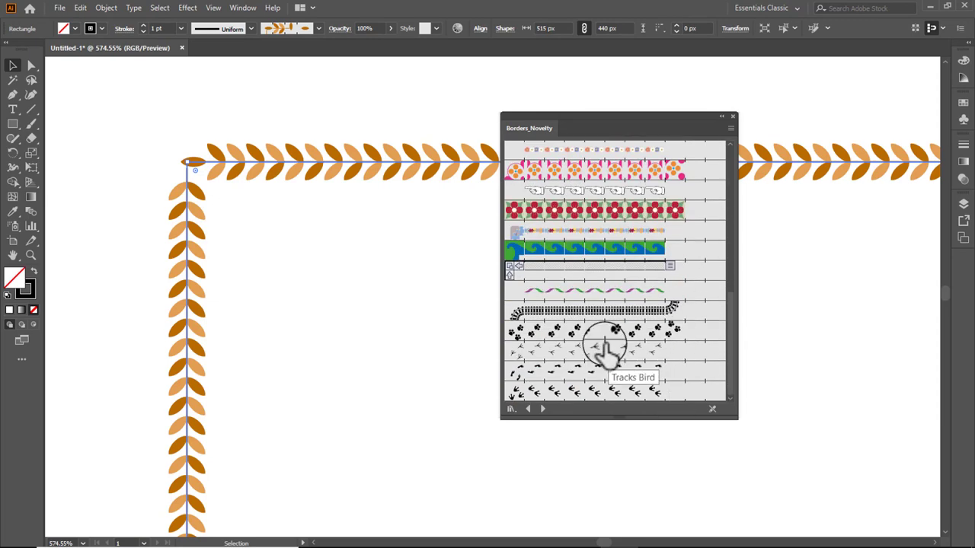
scroll(607, 343, up, 5)
scroll(613, 347, up, 5)
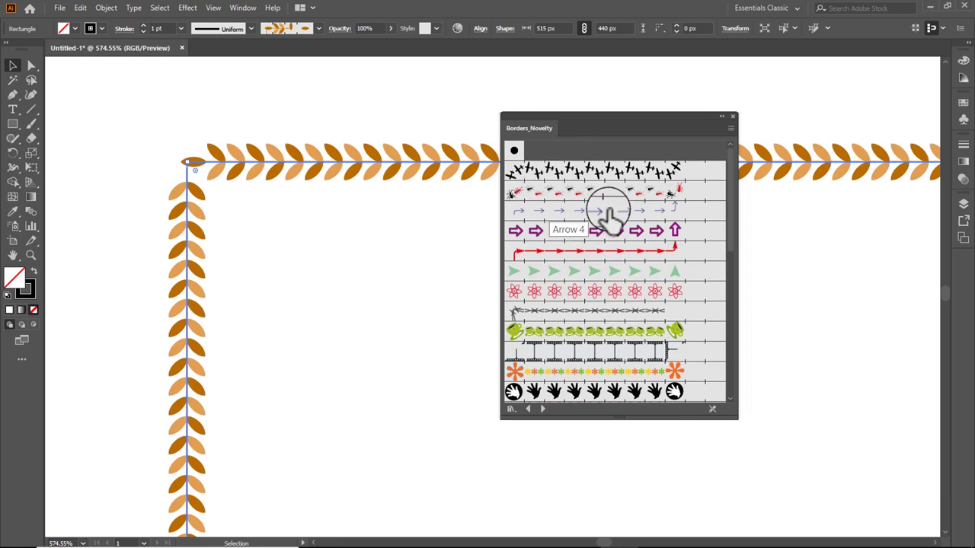
scroll(607, 217, down, 2)
scroll(613, 221, down, 4)
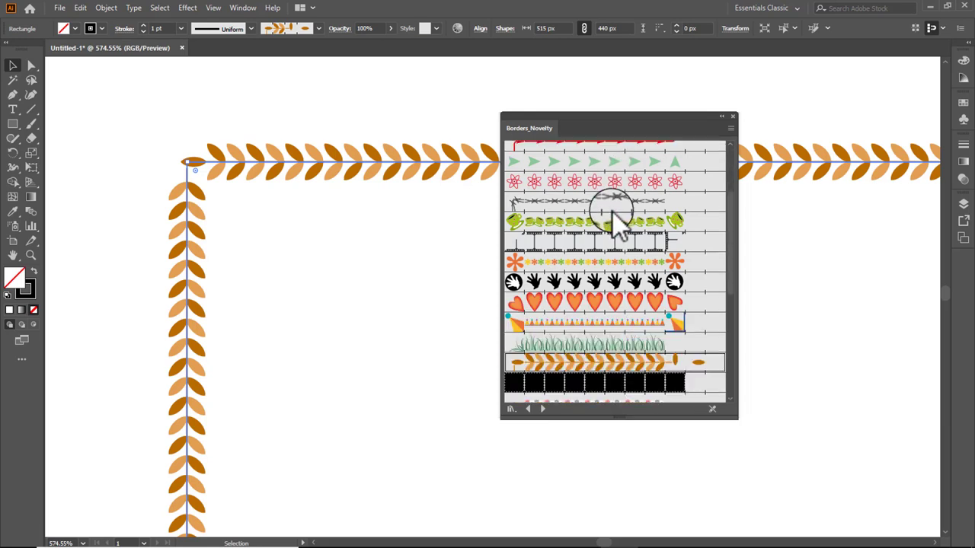
click(607, 220)
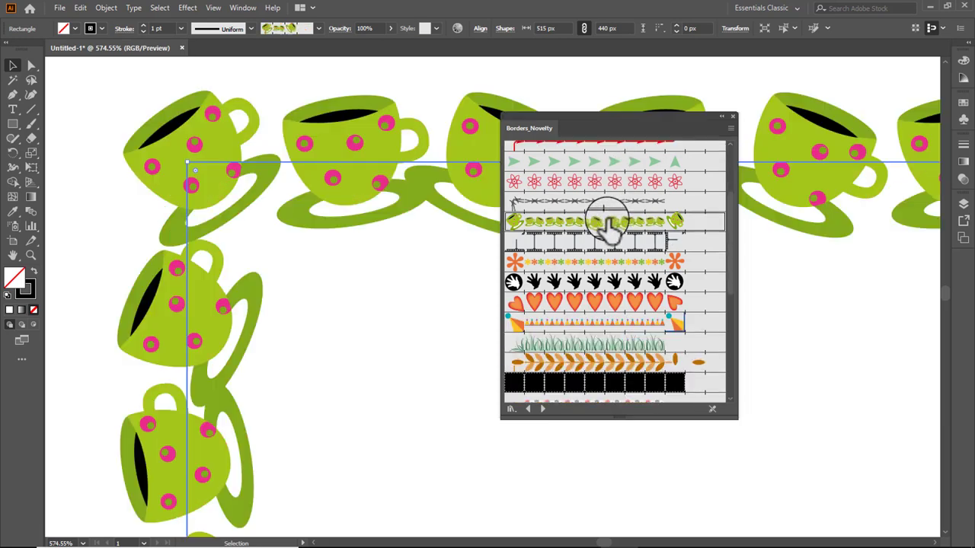
click(600, 262)
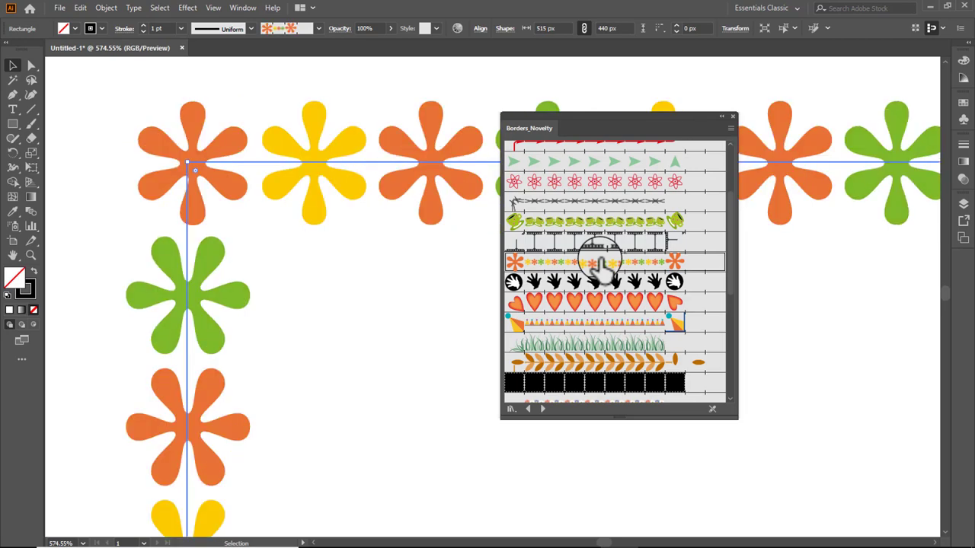
click(584, 301)
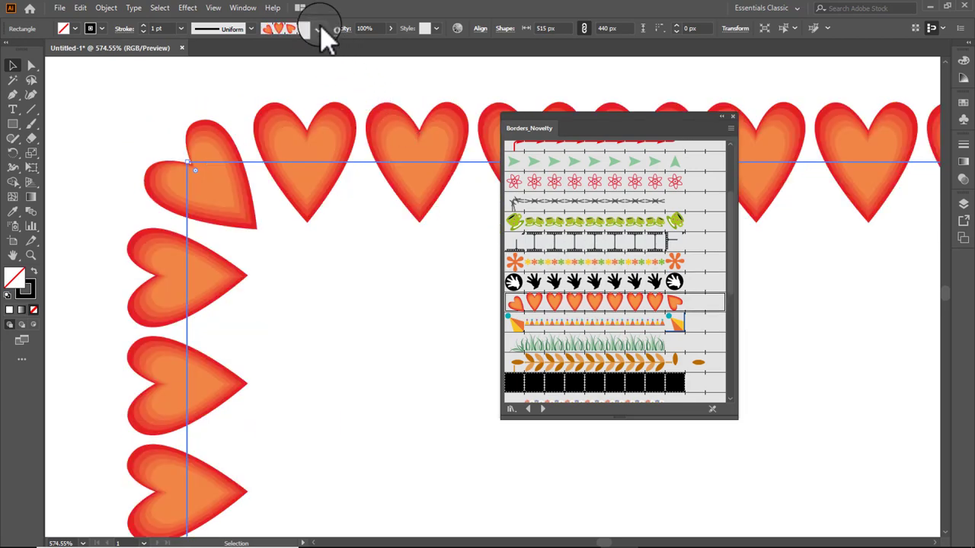
click(319, 28)
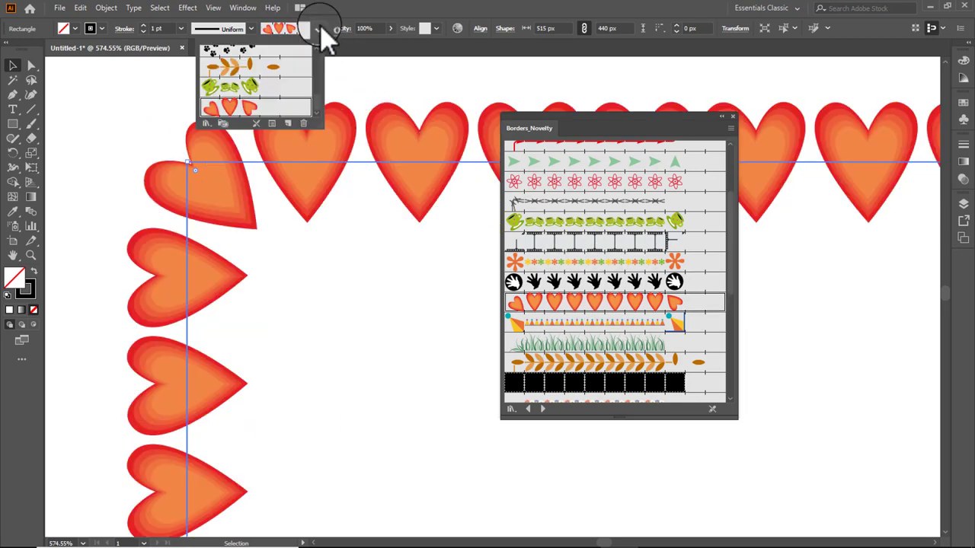
- Scale the Hearts pattern brush to 21% and apply it to the existing border
double_click(247, 107)
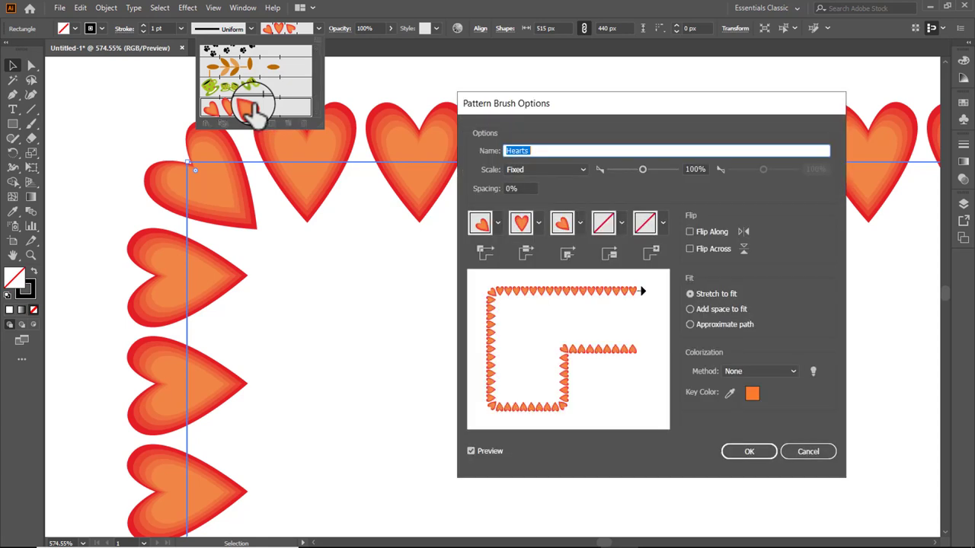
click(645, 170)
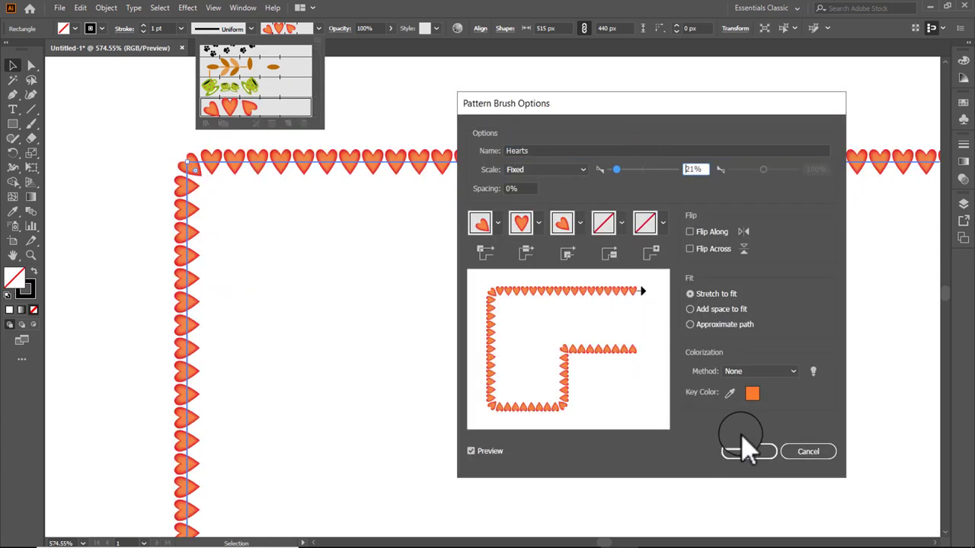
click(748, 452)
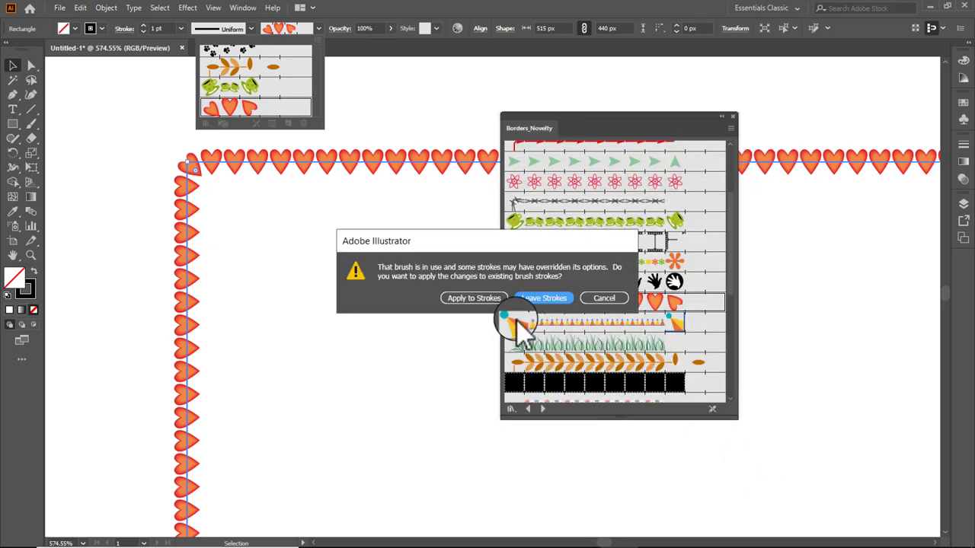
click(476, 298)
click(613, 128)
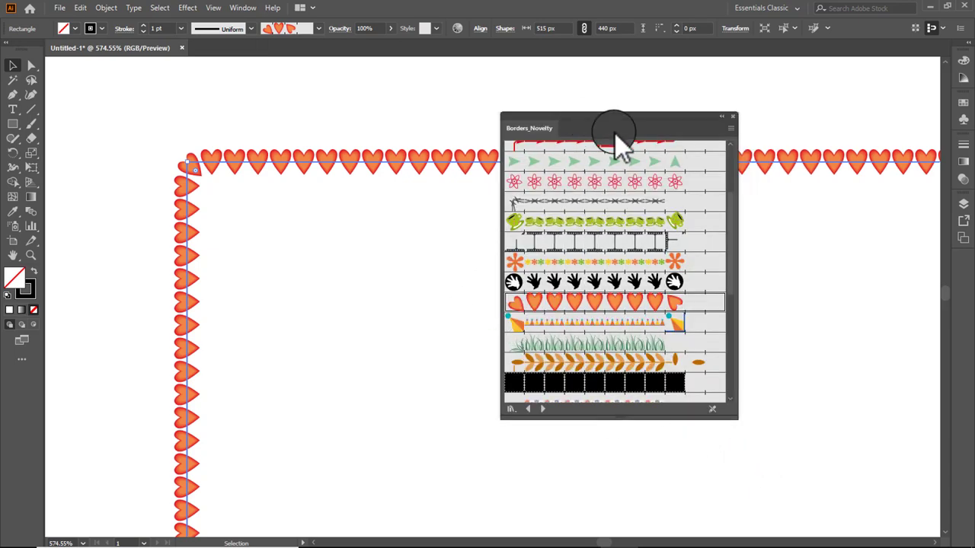
- Fill the rectangle with cyan from the Control bar fill swatches
drag(619, 128, 740, 126)
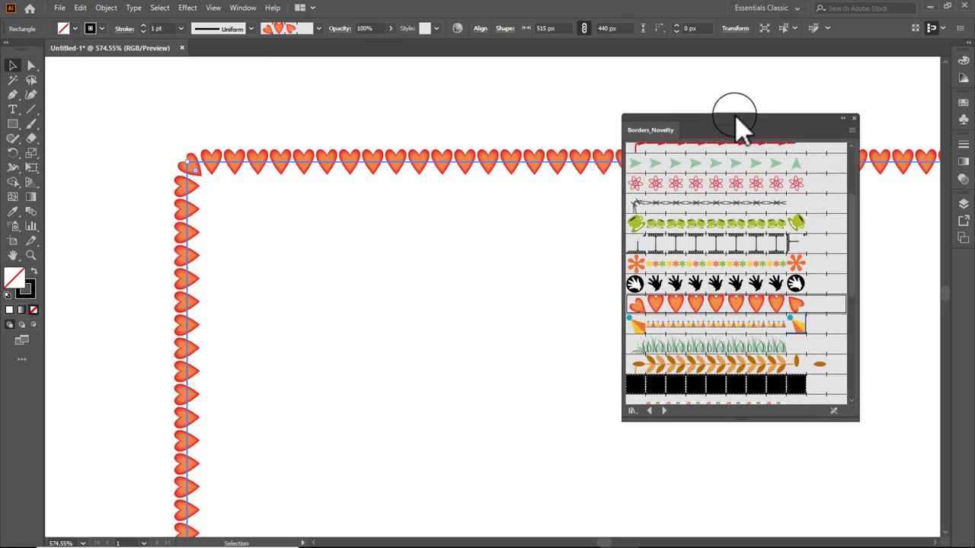
click(74, 31)
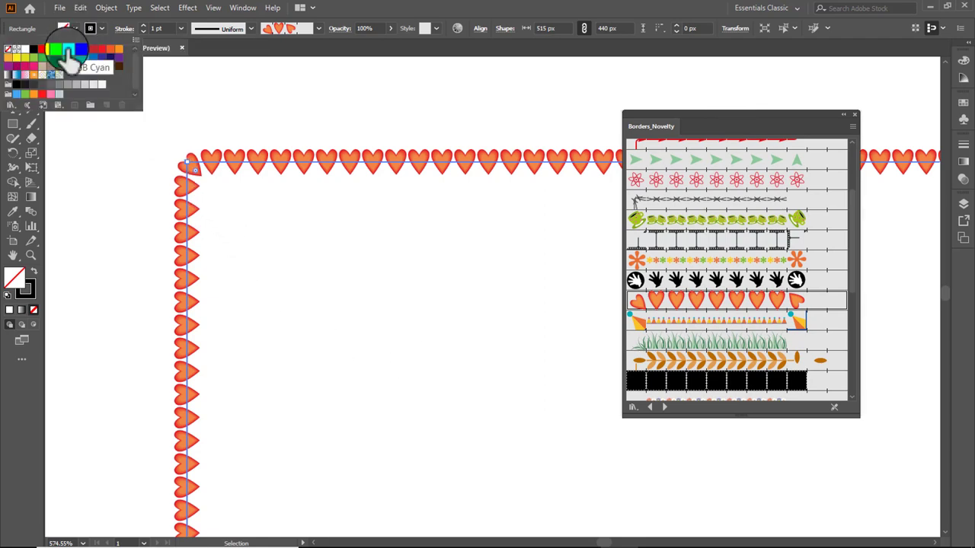
click(69, 51)
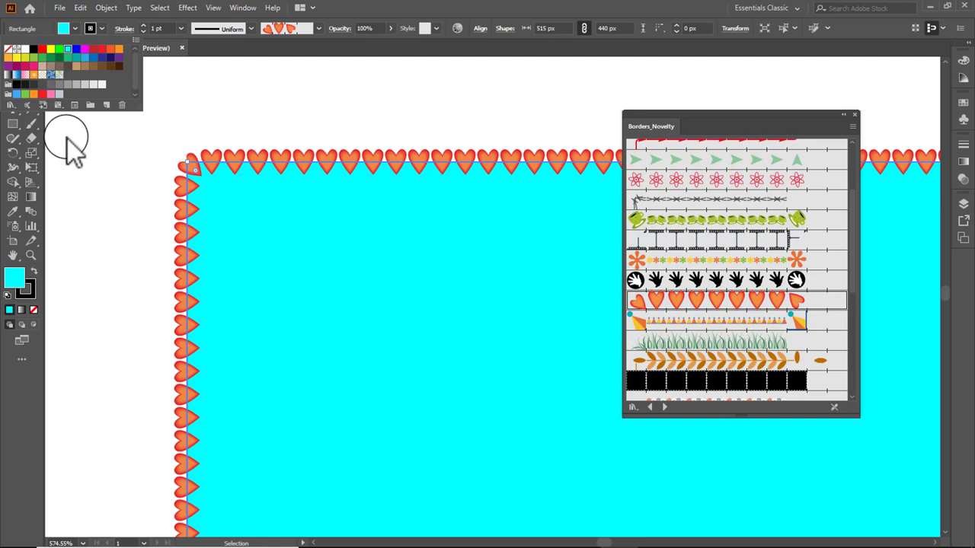
click(80, 156)
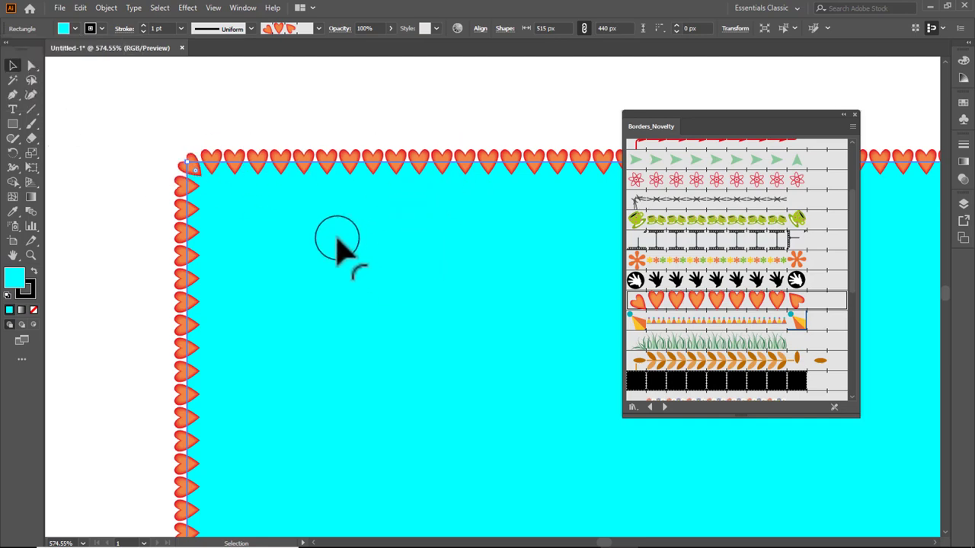
- Zoom out to the whole artboard with Ctrl+0 and close the Borders_Novelty library
scroll(332, 228, down, 2)
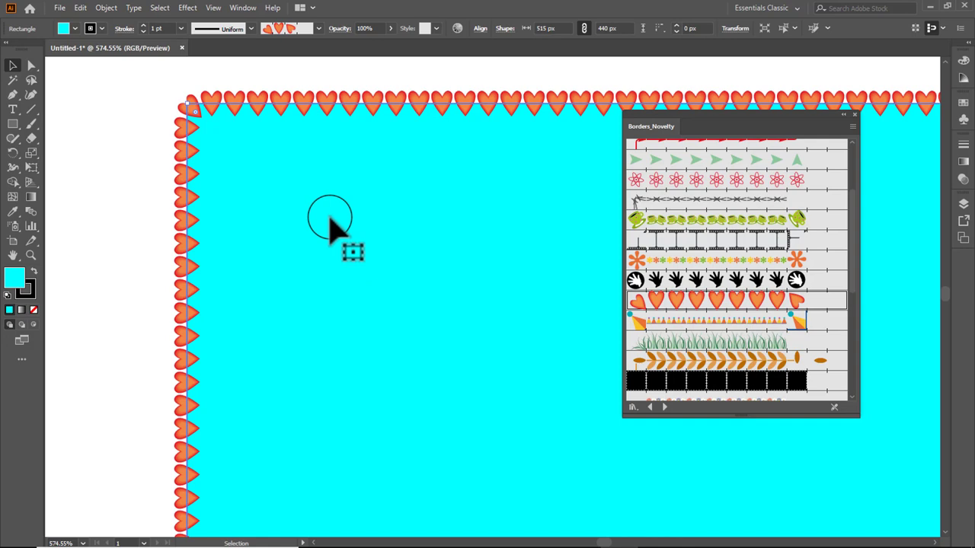
key(ctrl+0)
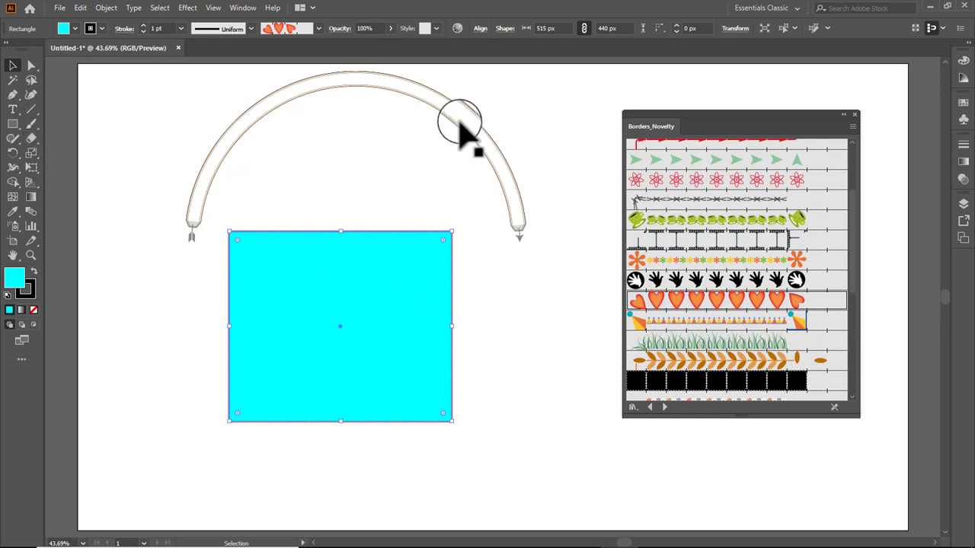
click(854, 115)
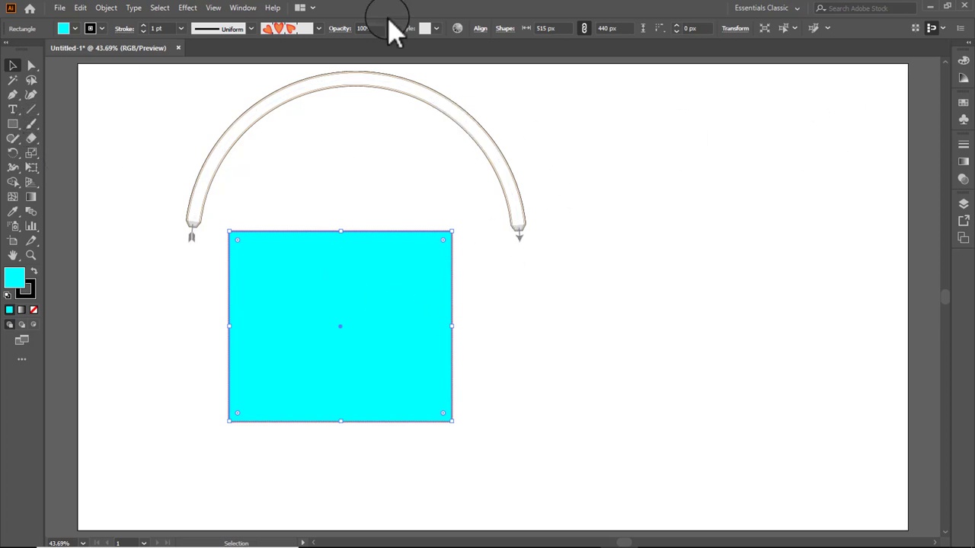
- Open the Brushes panel beside the artwork and enlarge it to show more brushes
click(245, 9)
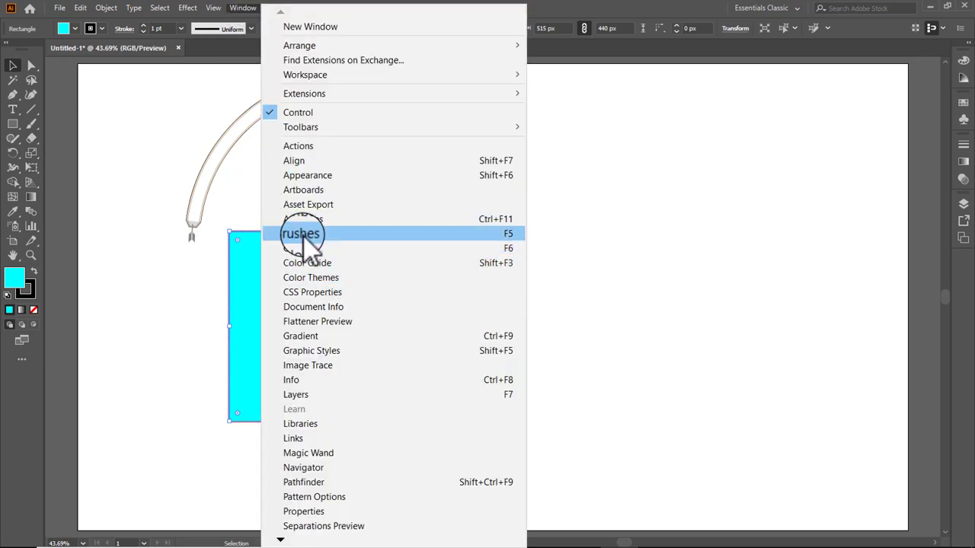
click(499, 234)
drag(393, 89, 555, 133)
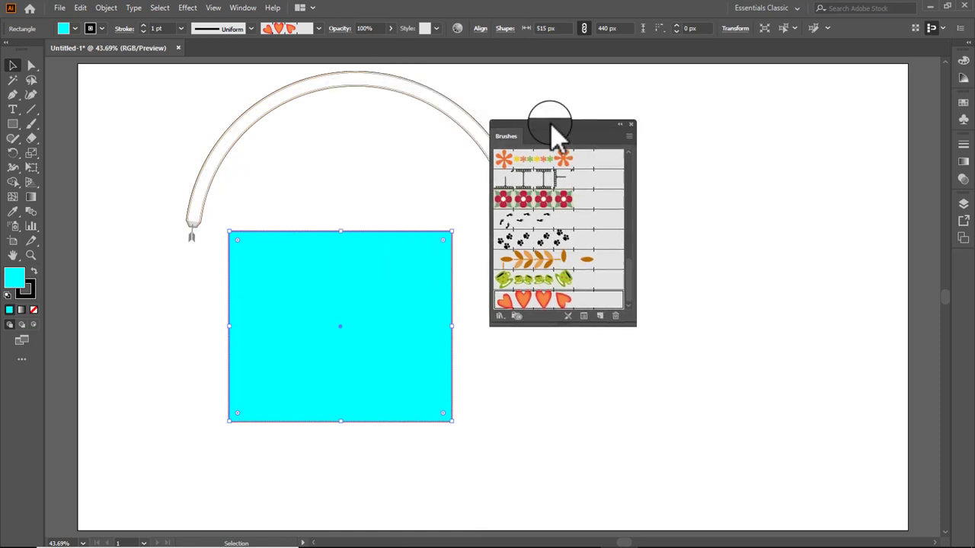
mouse_move(626, 316)
mouse_down()
mouse_move(755, 424)
mouse_move(752, 437)
mouse_up()
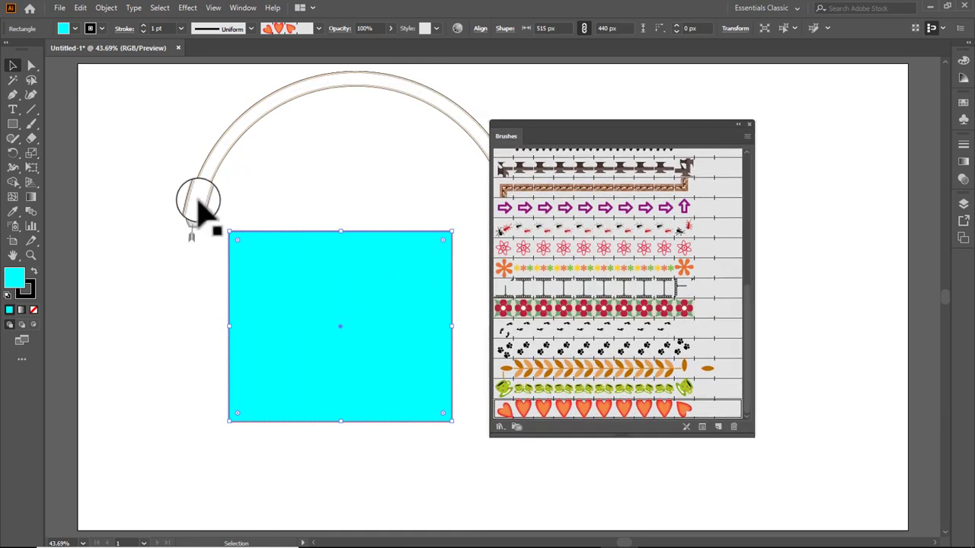
- Remove the brush stroke from the rectangle and start a new brush
drag(398, 409, 664, 428)
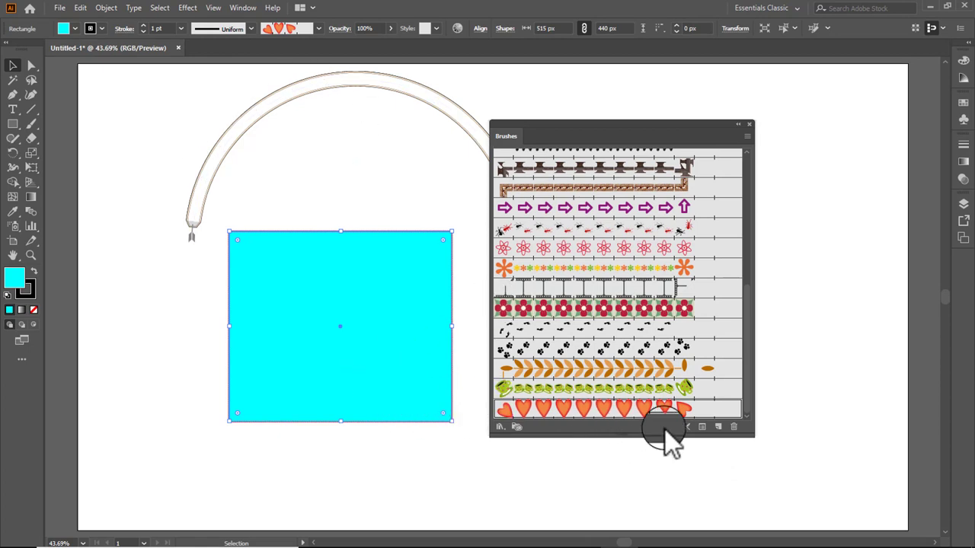
click(687, 428)
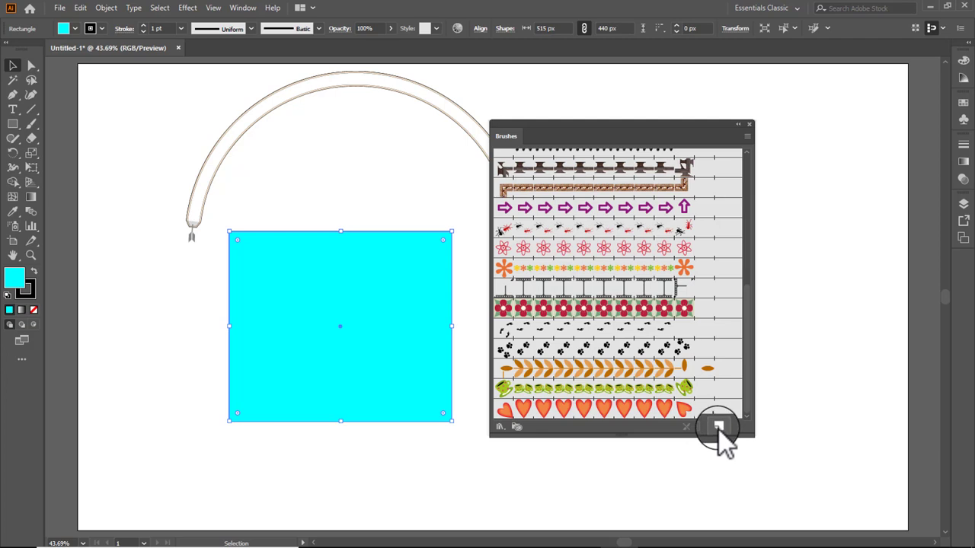
click(718, 428)
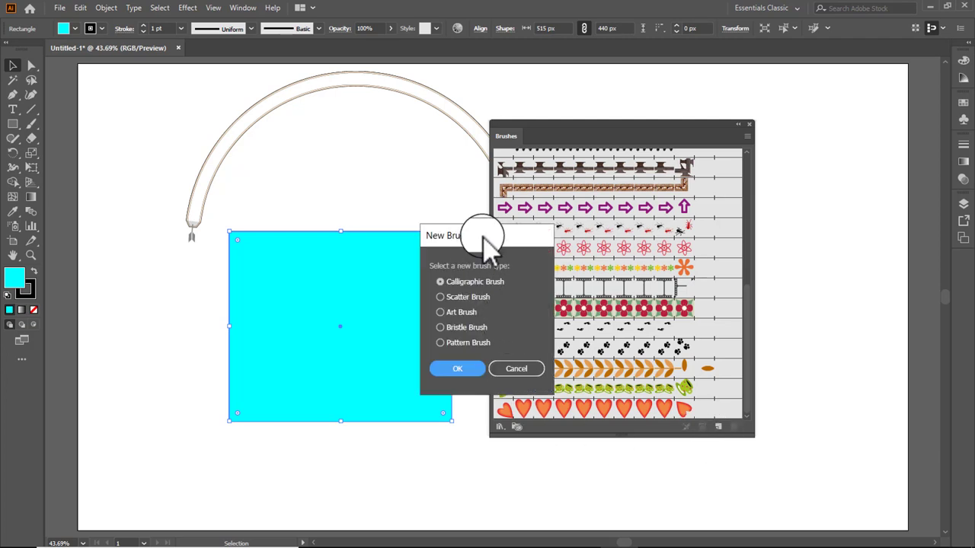
- Cancel the new brush, close the Brushes panel, and select both the arc and rectangle
drag(482, 234, 290, 142)
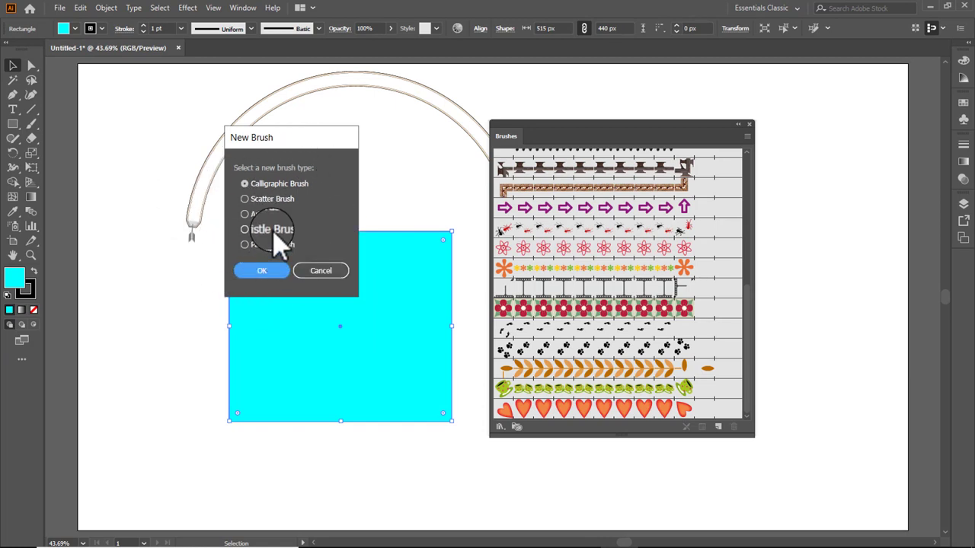
click(321, 266)
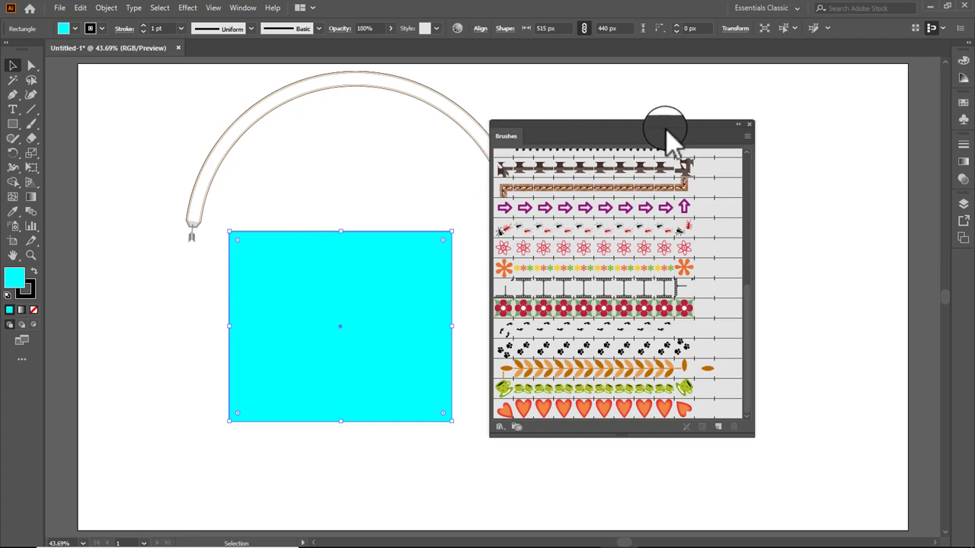
drag(665, 129, 811, 99)
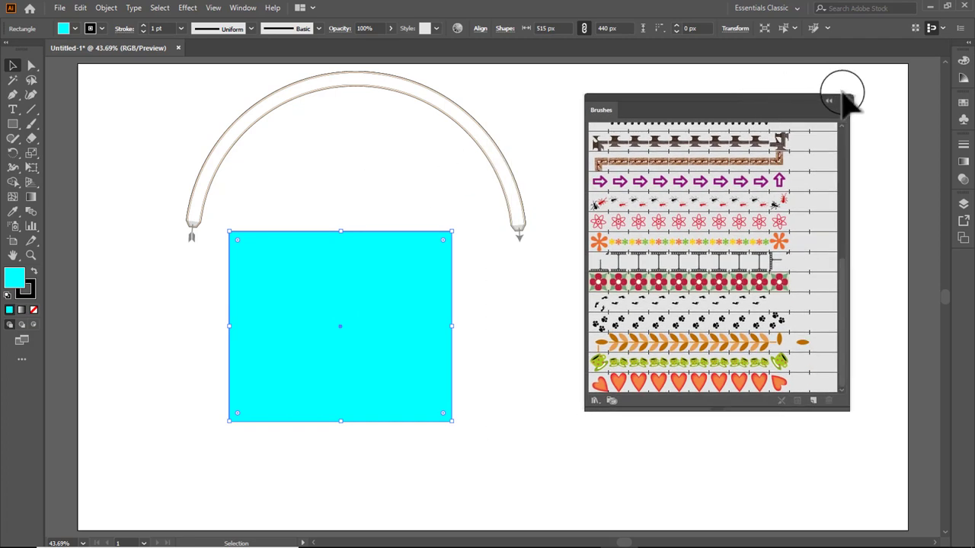
click(844, 98)
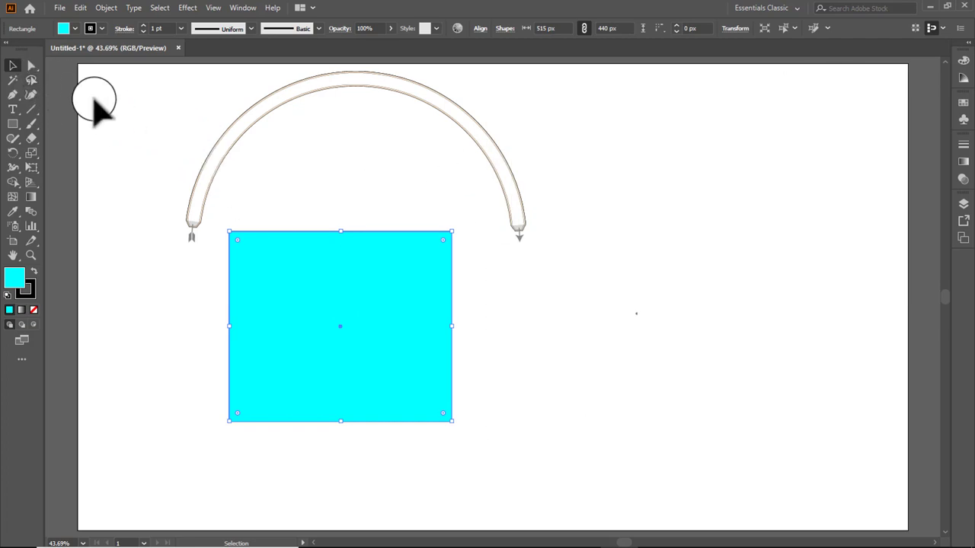
mouse_move(142, 114)
mouse_down()
mouse_move(391, 402)
mouse_move(435, 431)
mouse_up()
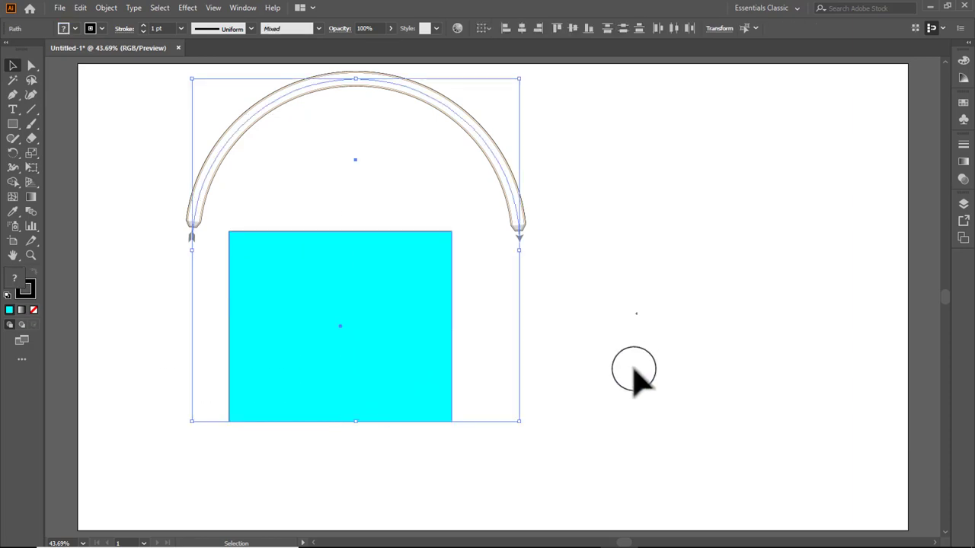
- Delete the arc and rectangle and create a cyan star with the Star tool
key(Delete)
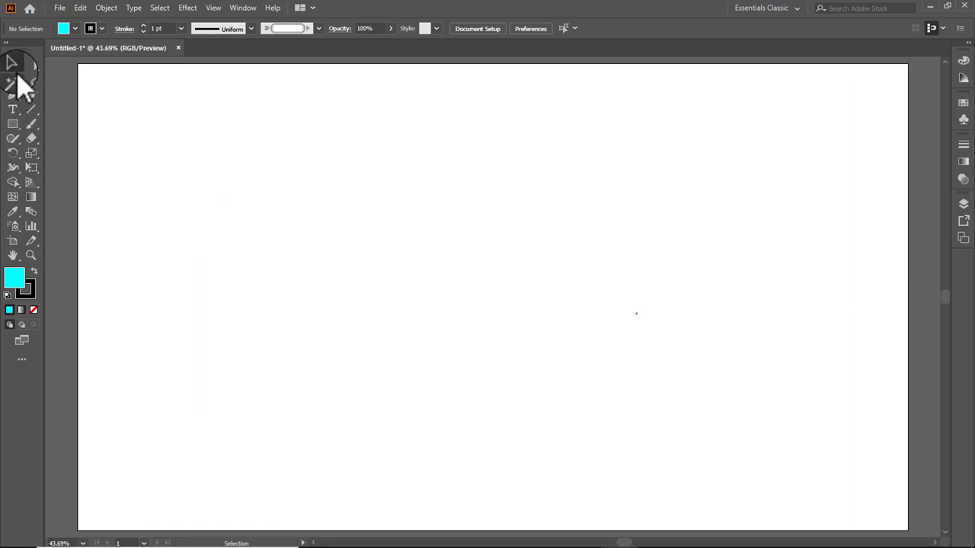
click(20, 126)
click(65, 182)
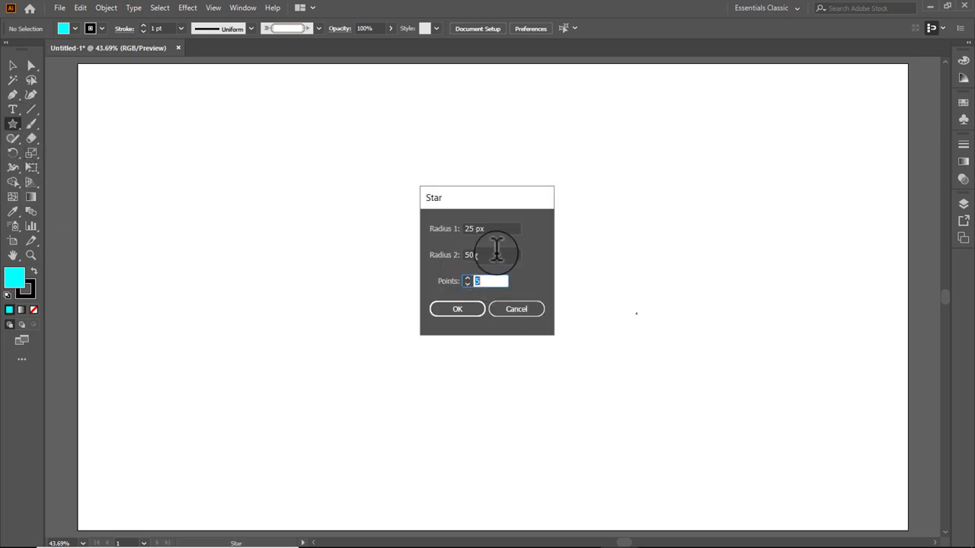
click(461, 307)
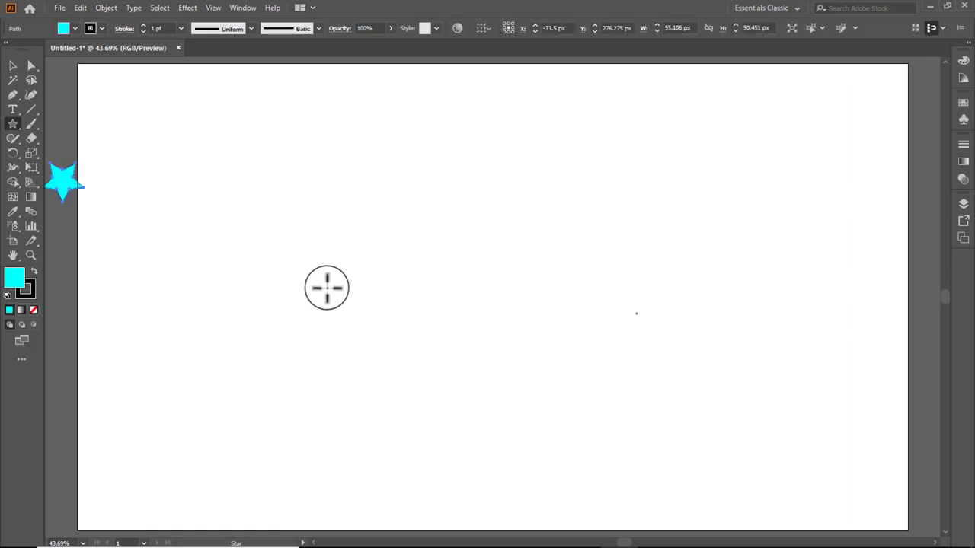
- Move the star onto the artboard and try enlarging it, undoing the last two edits
click(12, 66)
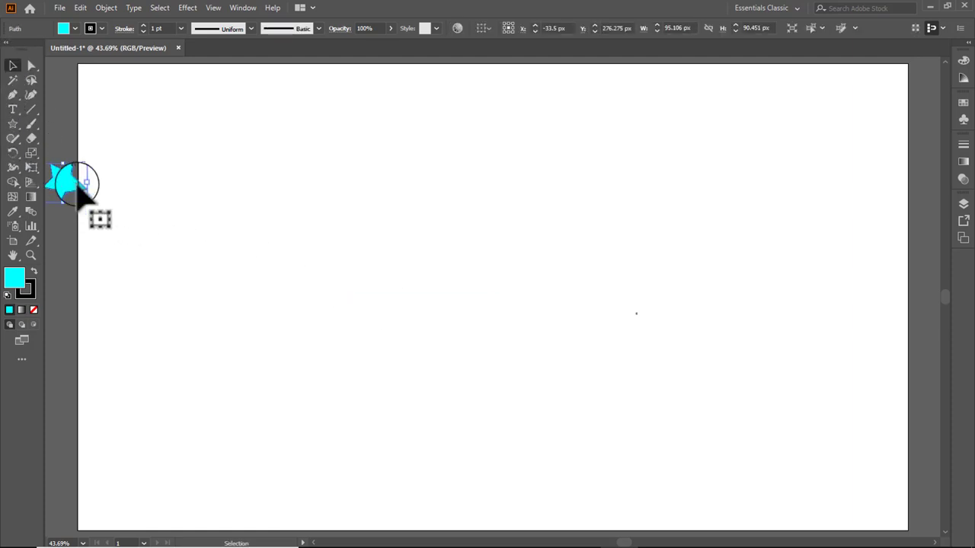
mouse_move(67, 183)
mouse_down()
mouse_move(396, 199)
mouse_move(696, 483)
mouse_move(570, 326)
mouse_up()
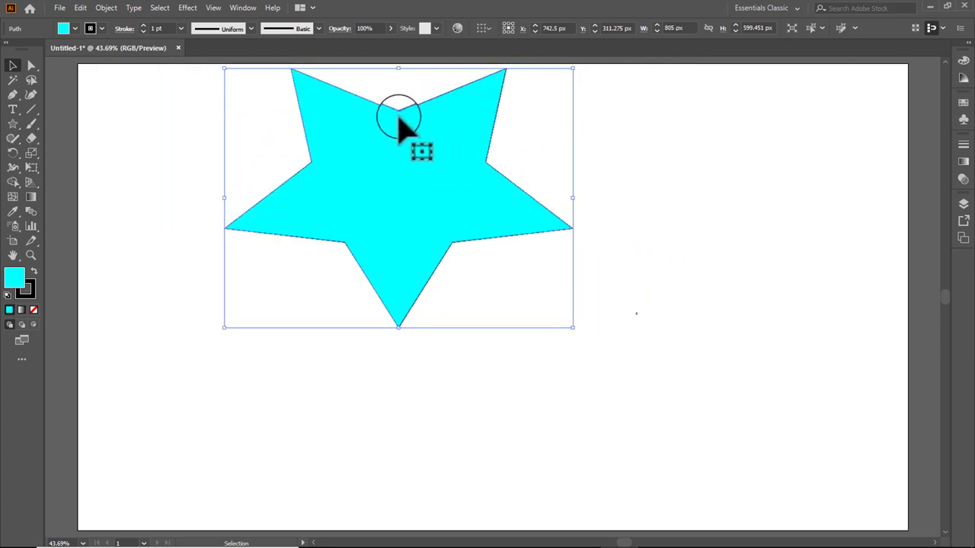
drag(403, 202, 419, 337)
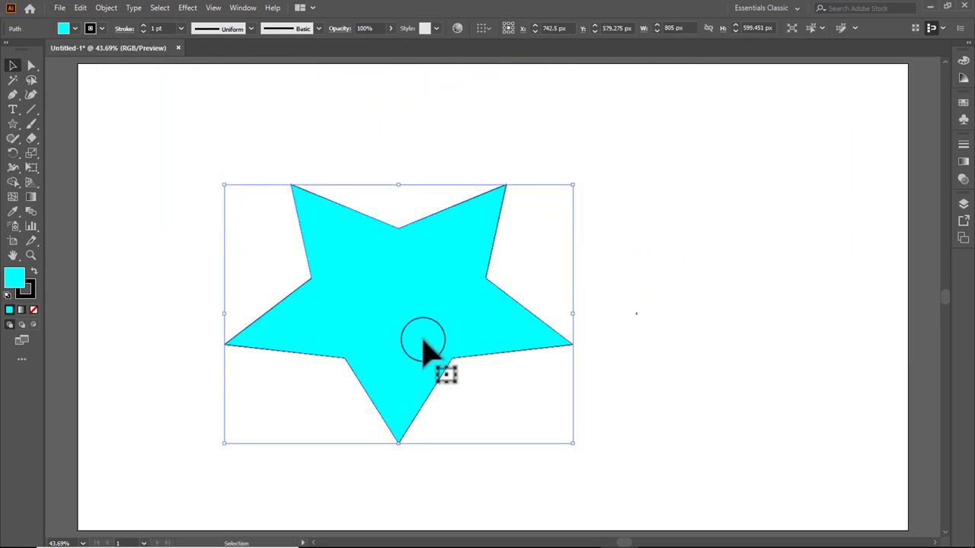
key(ctrl+z)
key(ctrl+z)
key(ctrl+z)
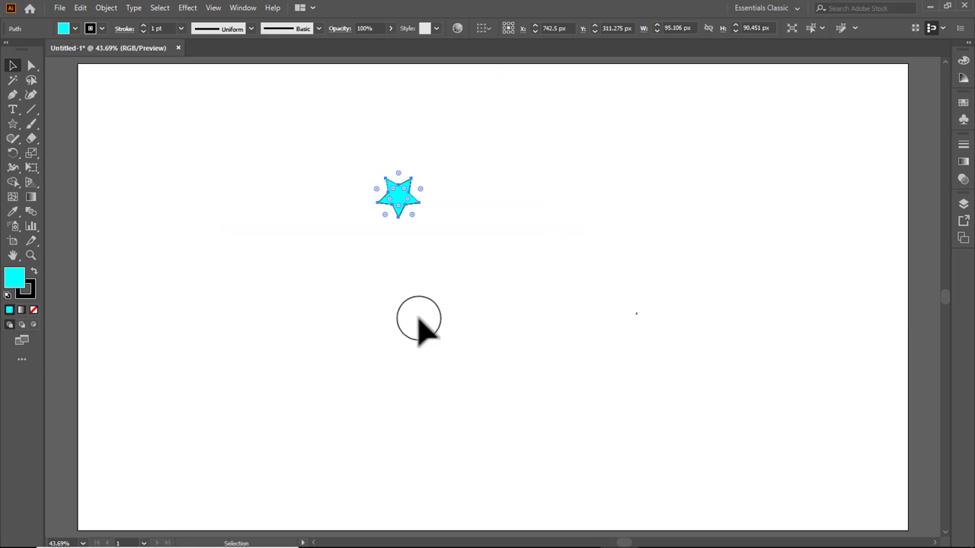
key(ctrl+z)
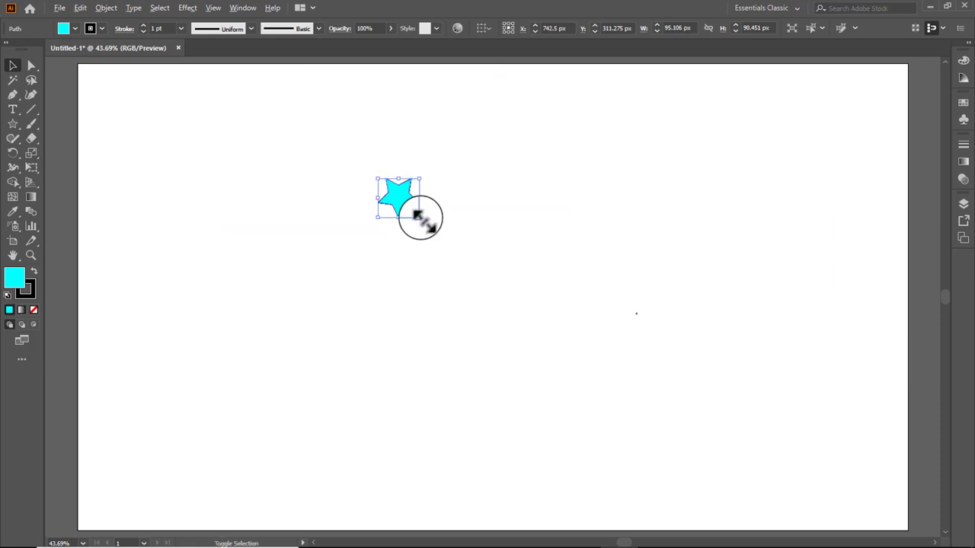
- Enlarge the star to about 597 × 568 px and move it just left of centre
drag(419, 217, 525, 347)
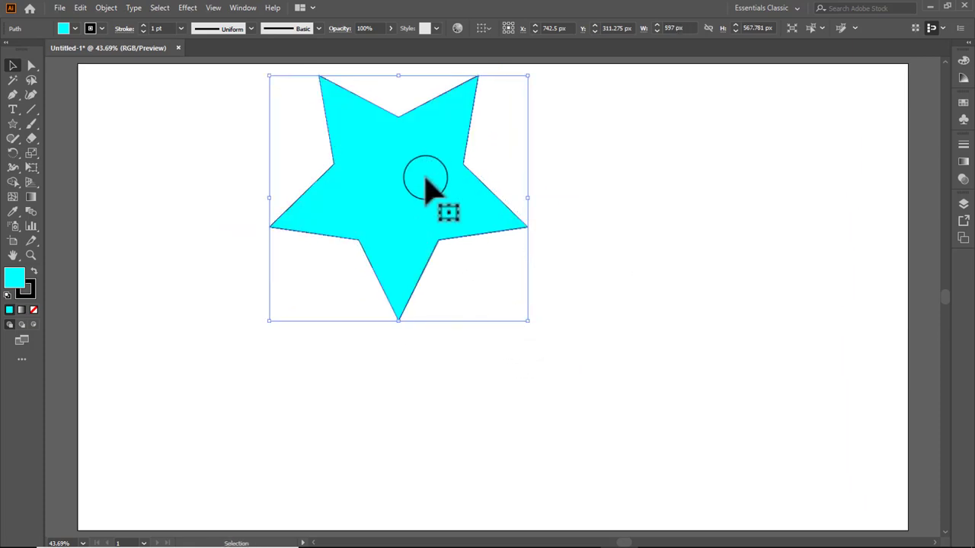
drag(426, 182, 449, 302)
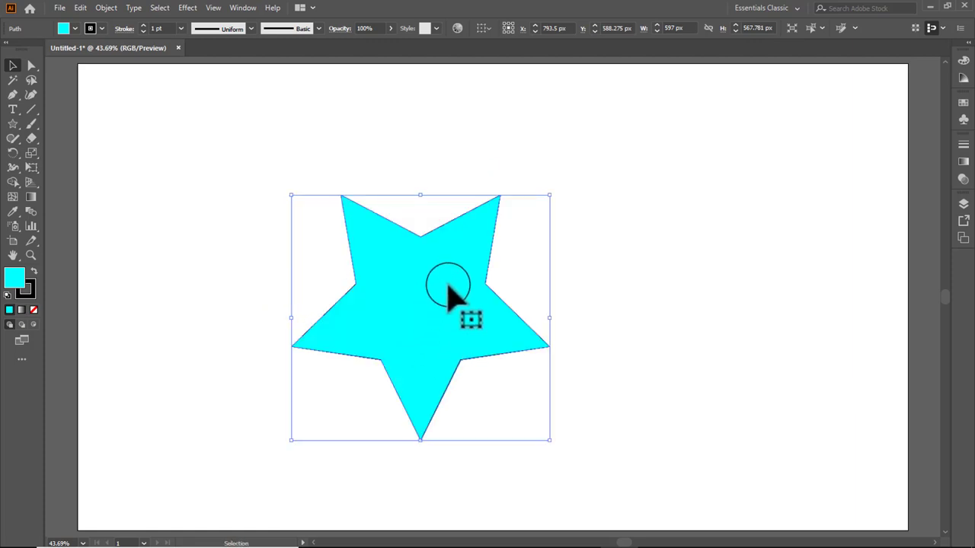
click(378, 126)
click(380, 274)
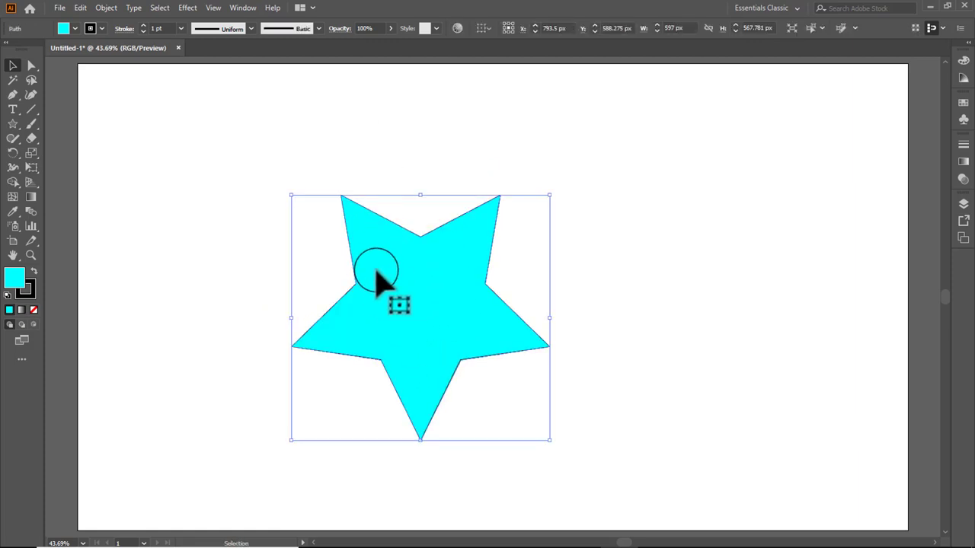
- Load the Borders > Borders_Dashed brush library and enlarge its panel beside the star
click(318, 29)
scroll(261, 107, down, 2)
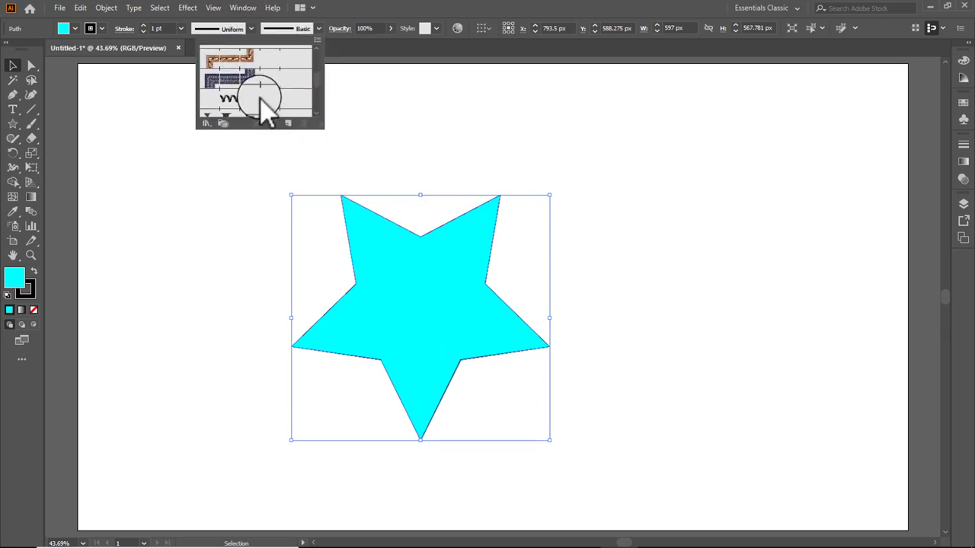
scroll(261, 103, down, 2)
scroll(262, 107, down, 2)
click(206, 123)
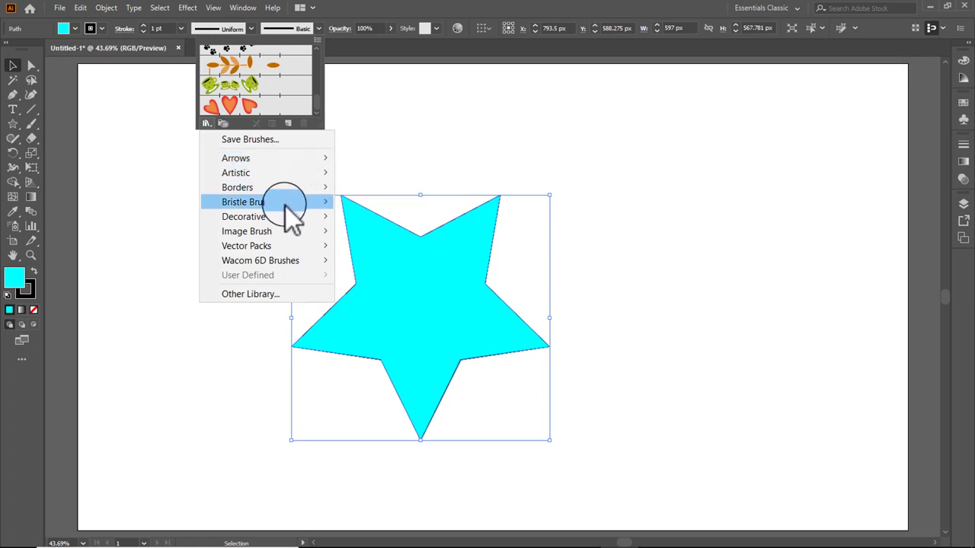
mouse_move(237, 188)
click(373, 188)
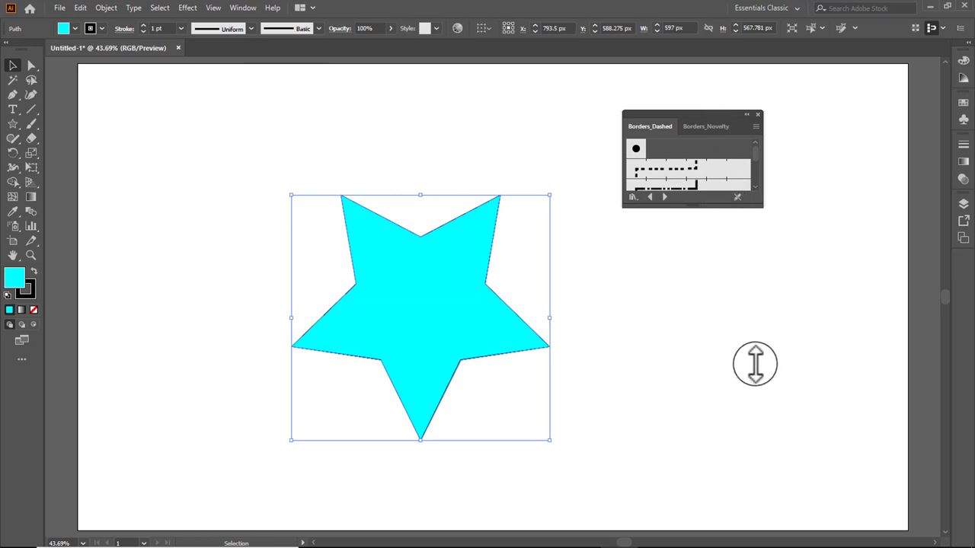
drag(712, 207, 724, 390)
scroll(701, 303, down, 3)
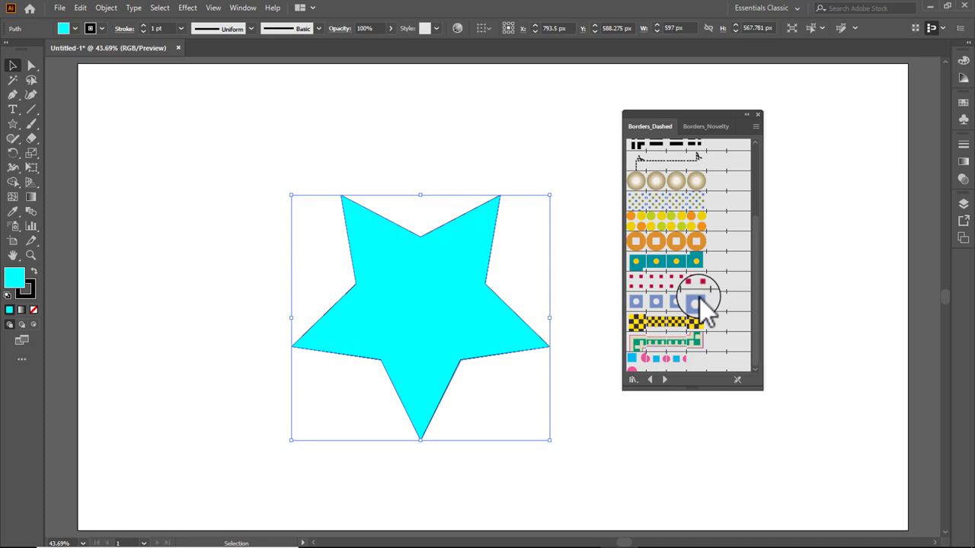
- Try checkered, red dotted, teal, orange-circle, grey and pearl borders on the star, finishing with pink-and-blue dashes
click(690, 321)
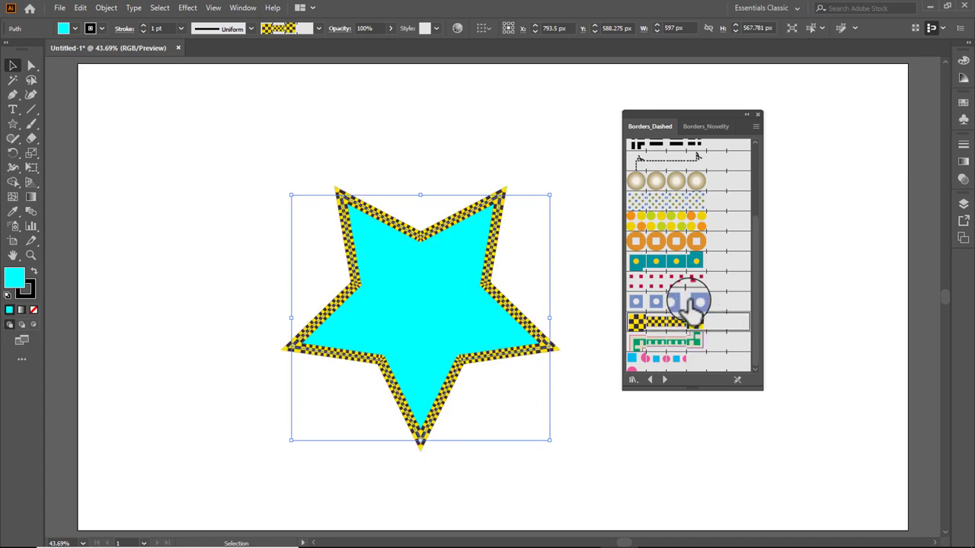
click(688, 281)
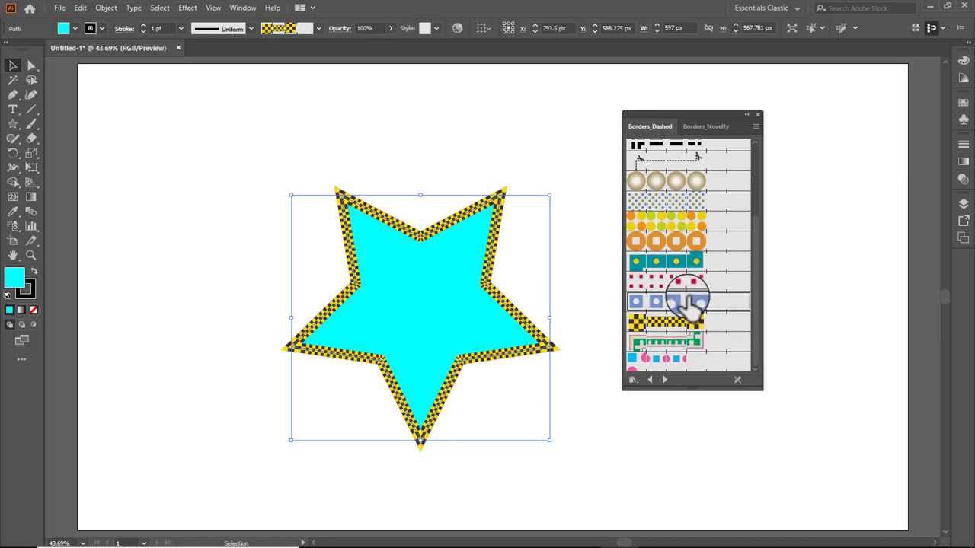
click(683, 261)
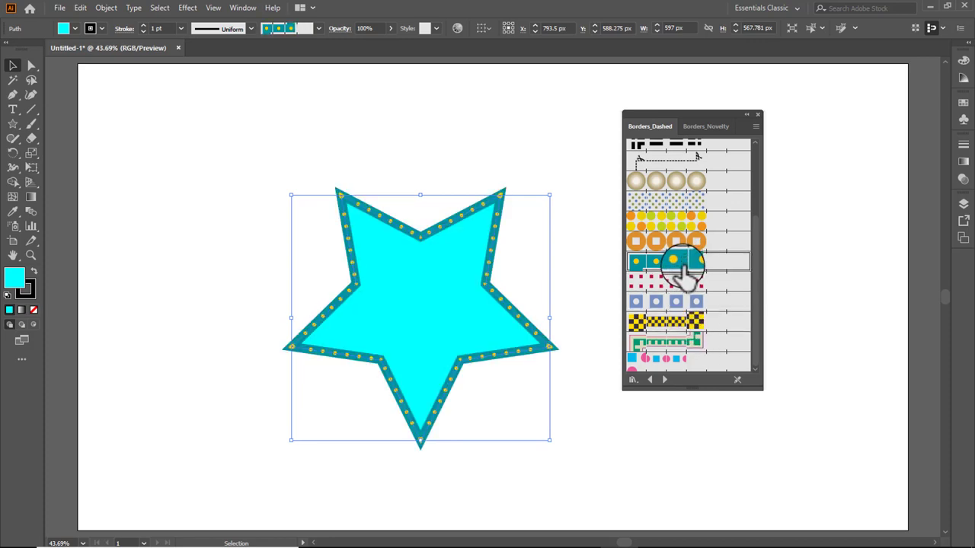
click(678, 221)
click(670, 197)
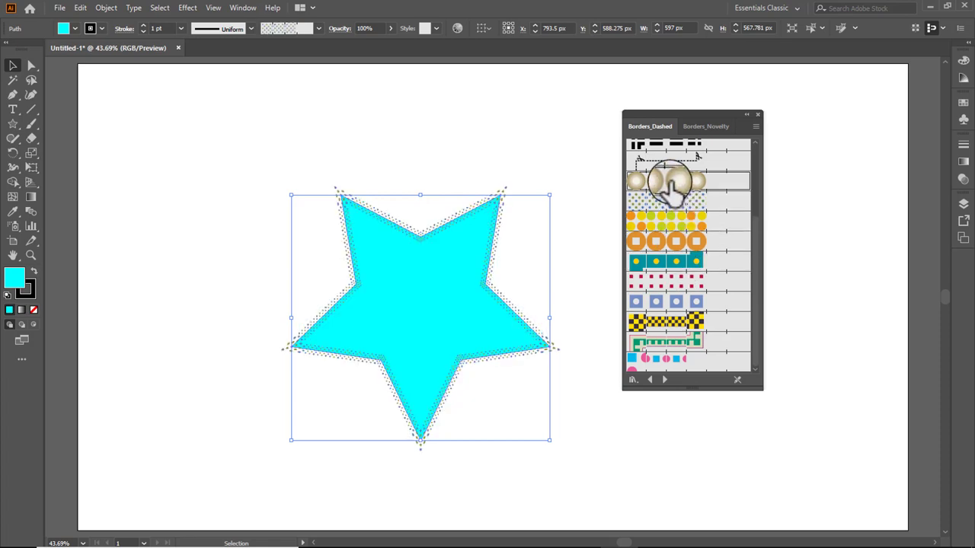
click(670, 181)
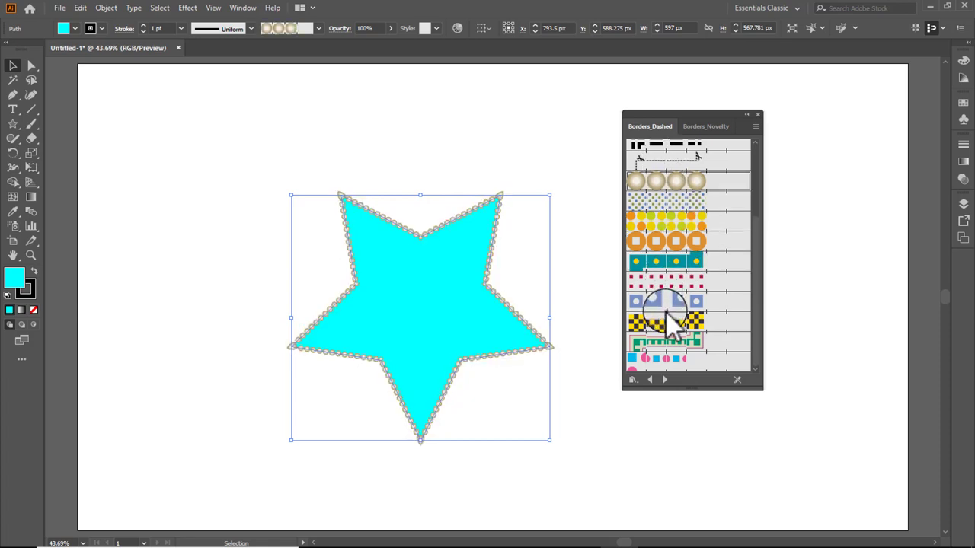
click(652, 356)
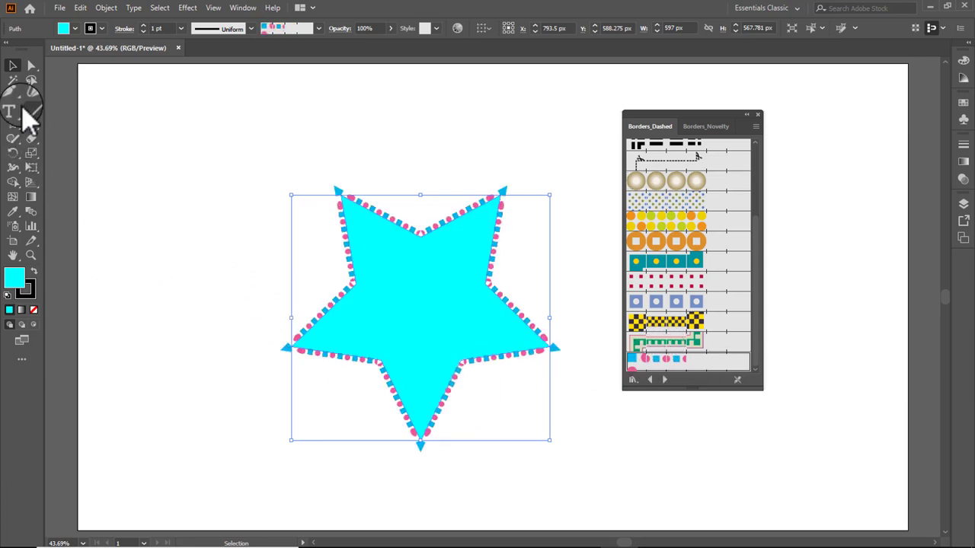
click(30, 255)
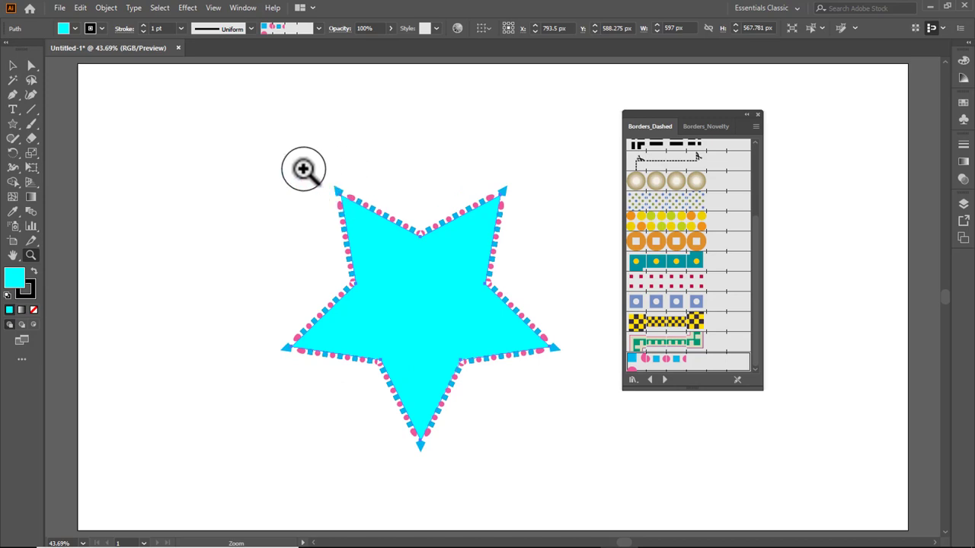
- Zoom in on the star's upper border, close the Borders_Dashed panel, and return to the Selection tool
drag(305, 169, 457, 308)
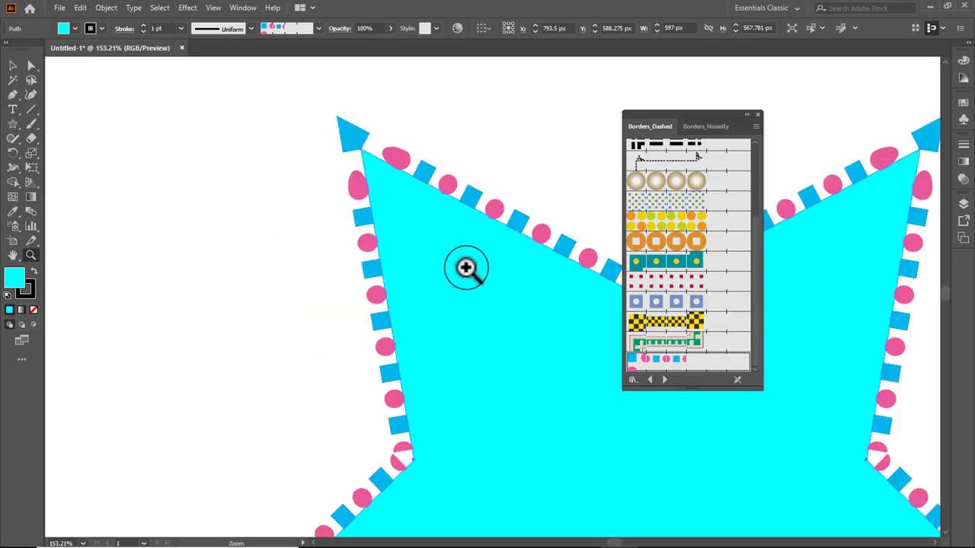
click(759, 116)
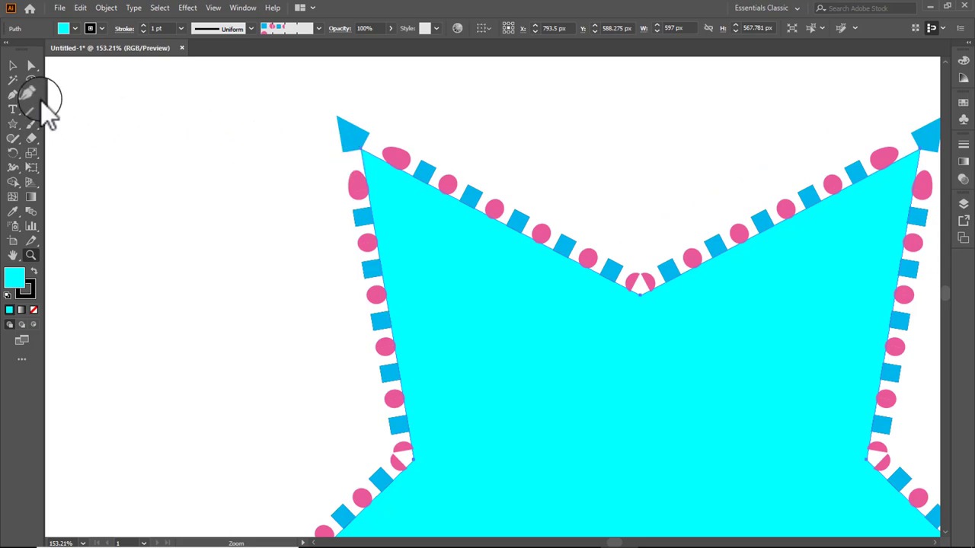
click(14, 67)
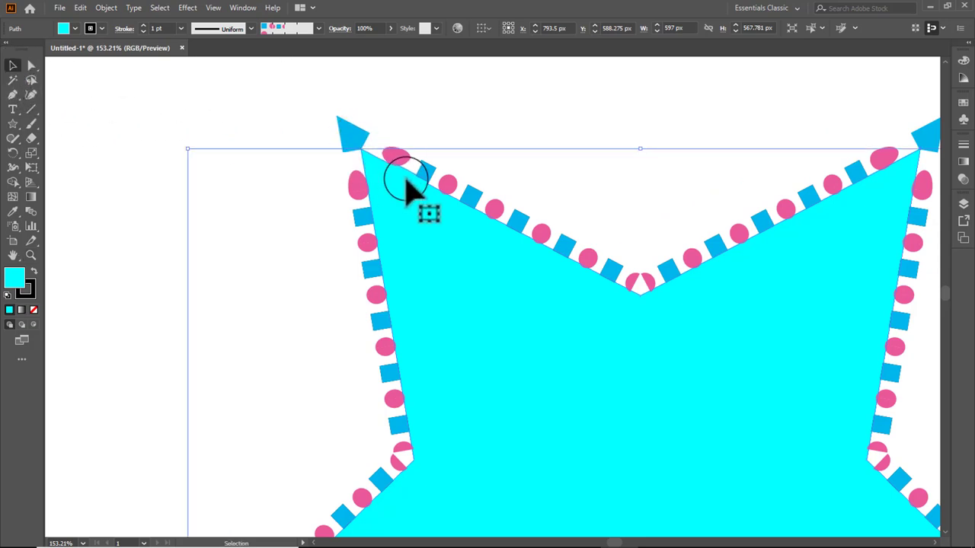
- Remove the star and fit the empty artboard in the window at 44.31% zoom
key(ctrl+shift+a)
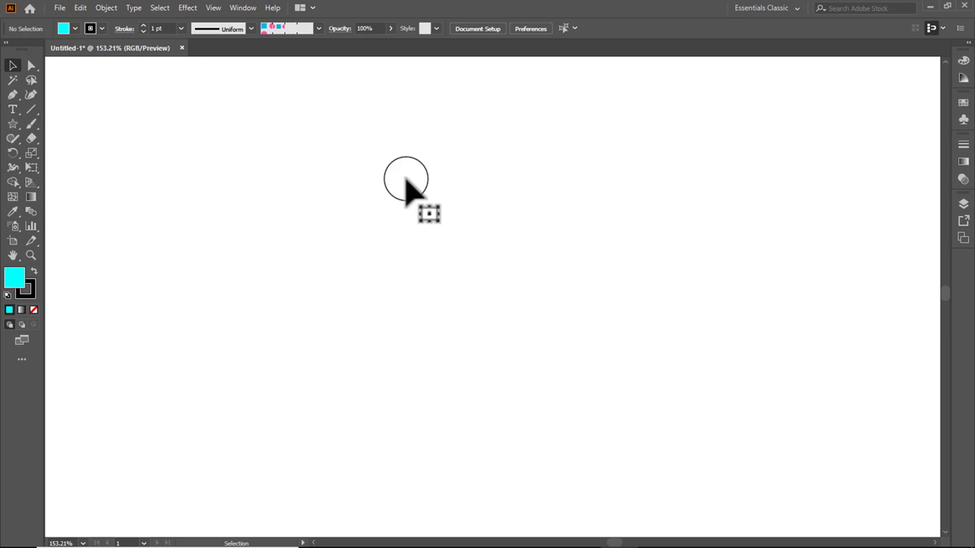
key(ctrl+0)
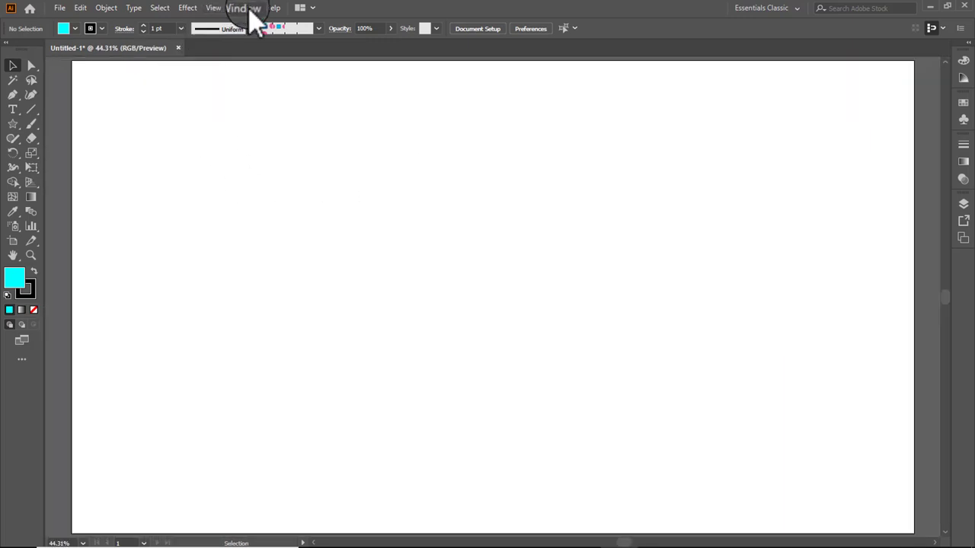